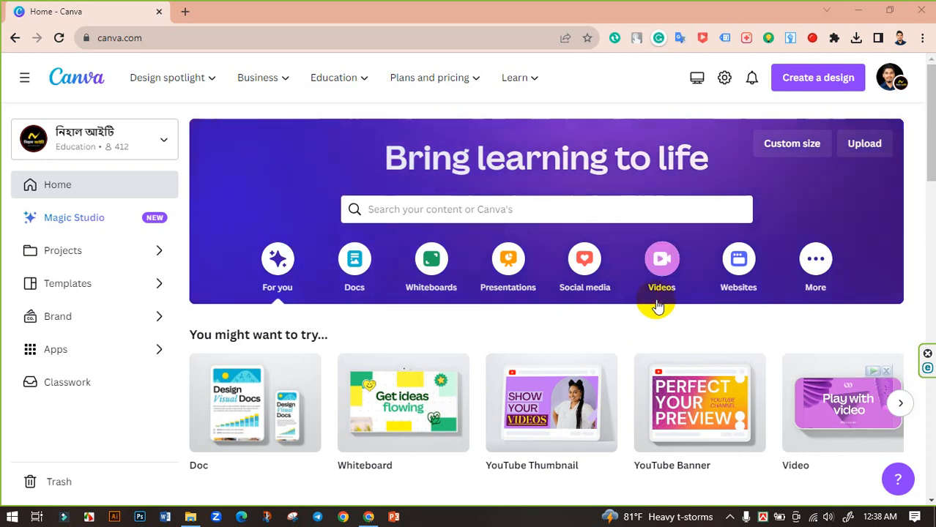
- Find thumbnail templates and start a customizable design from the Most Attractive Youtube Thumbnail template
{"action": "left_click", "coordinate": [454, 211]}
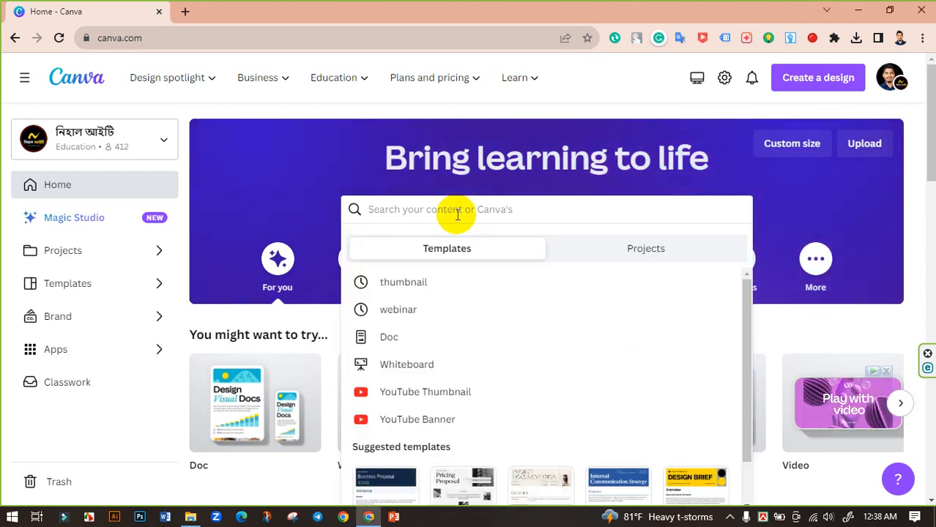
{"action": "left_click", "coordinate": [402, 287]}
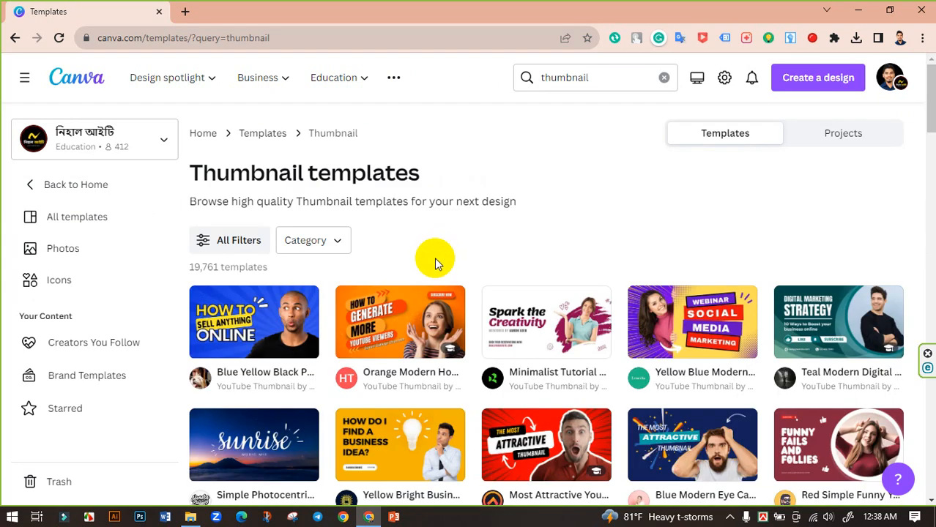
{"action": "scroll", "coordinate": [552, 254], "scroll_direction": "down", "scroll_amount": 1}
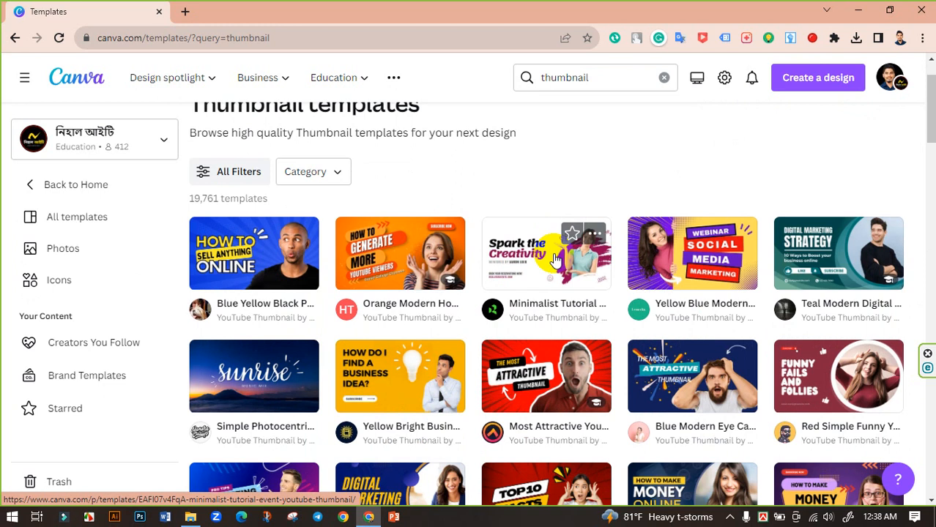
{"action": "scroll", "coordinate": [555, 259], "scroll_direction": "down", "scroll_amount": 2}
{"action": "scroll", "coordinate": [634, 413], "scroll_direction": "down", "scroll_amount": 1}
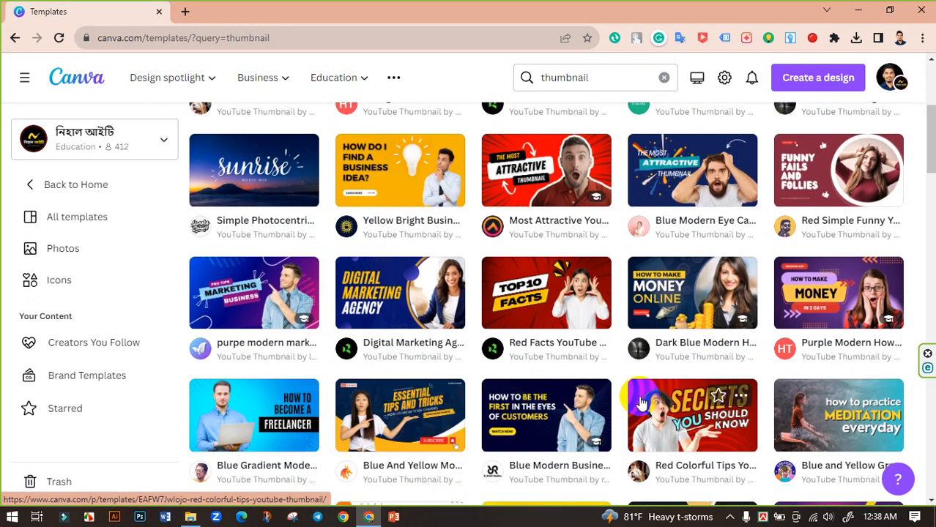
{"action": "scroll", "coordinate": [560, 286], "scroll_direction": "up", "scroll_amount": 1}
{"action": "left_click", "coordinate": [561, 245]}
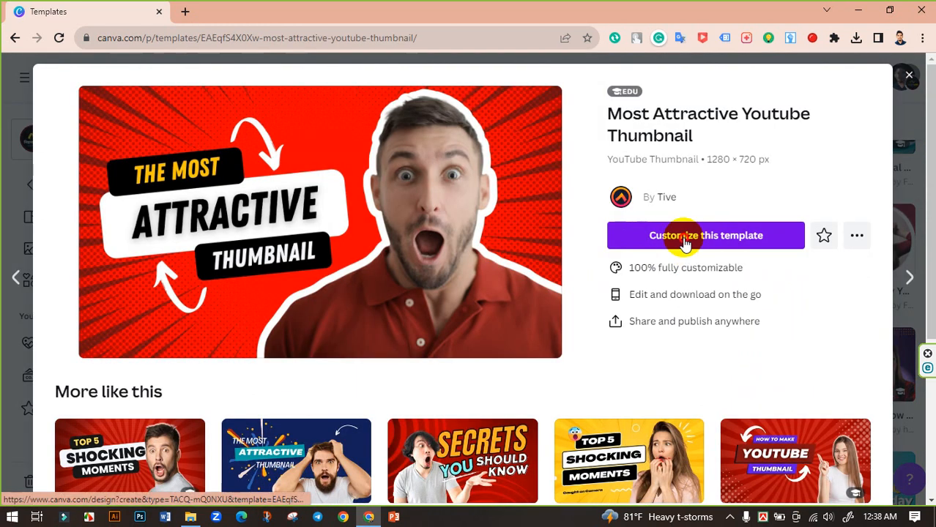
{"action": "left_click", "coordinate": [683, 239]}
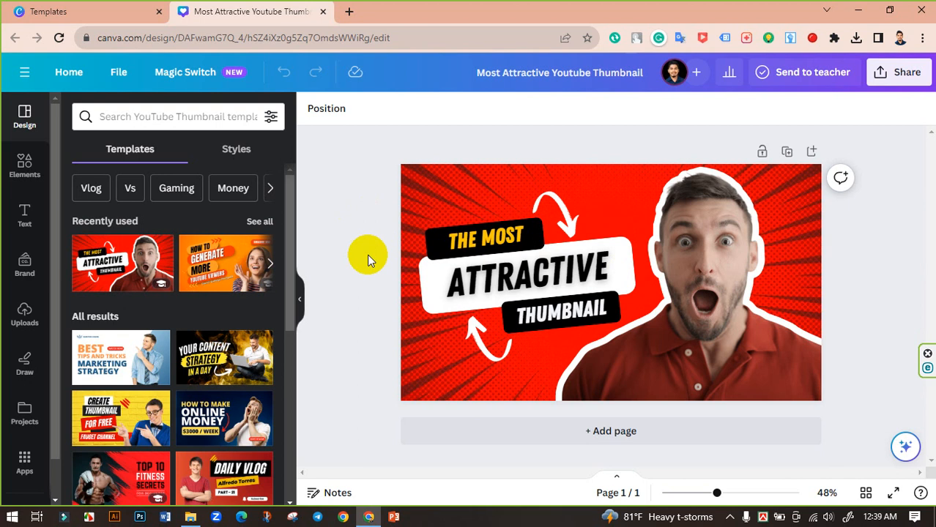
- Search Google in a new browser tab for "fiverr gig image size maximum 2023"
{"action": "key", "text": "ctrl+t"}
{"action": "type", "text": "f"}
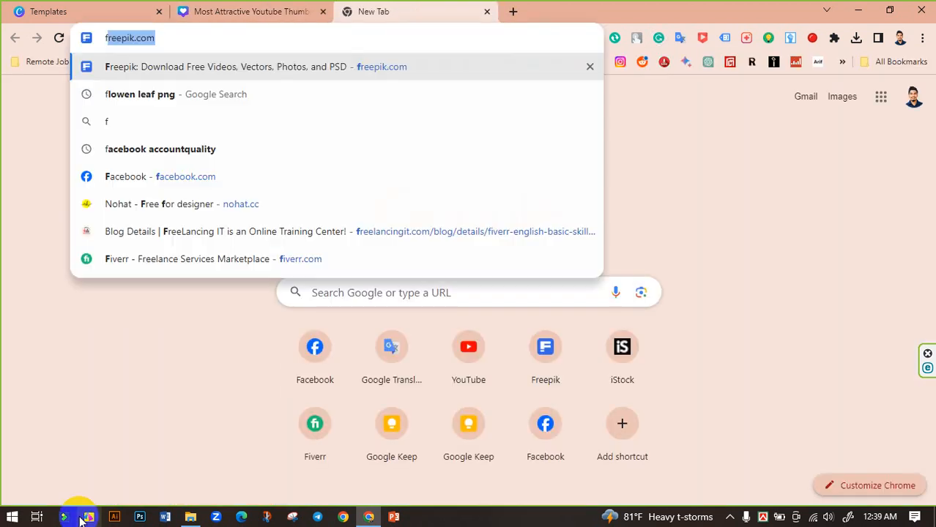
{"action": "type", "text": "iverr gi"}
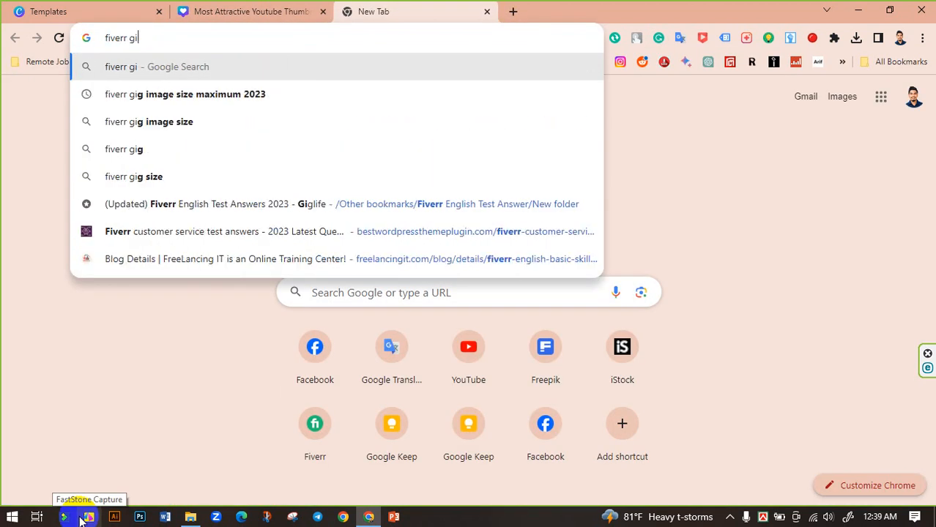
{"action": "key", "text": "BackSpace"}
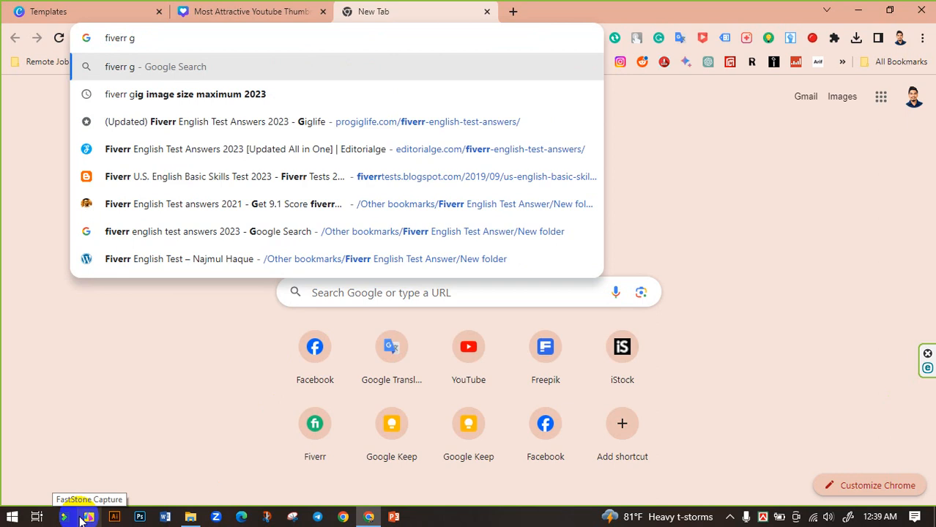
{"action": "left_click", "coordinate": [252, 96]}
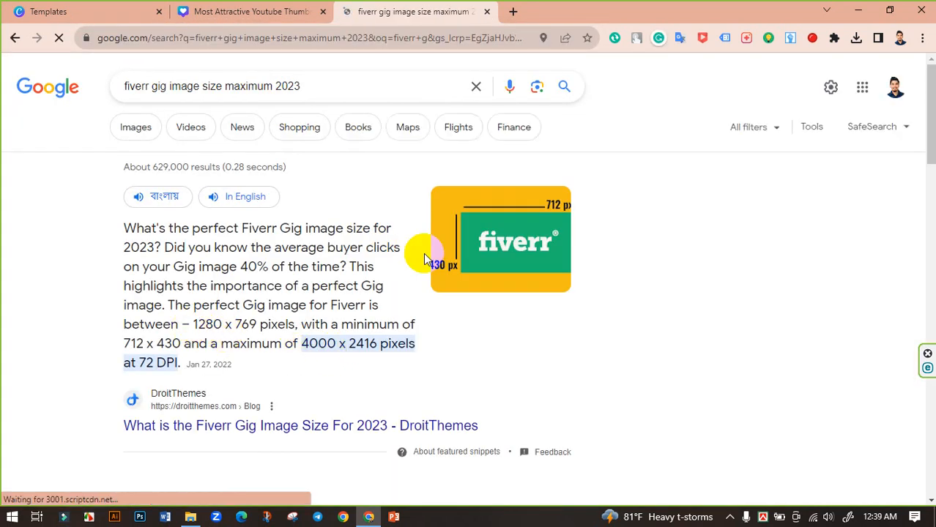
- Return to the thumbnail design and open the custom size options of Magic Switch
{"action": "left_click", "coordinate": [227, 11]}
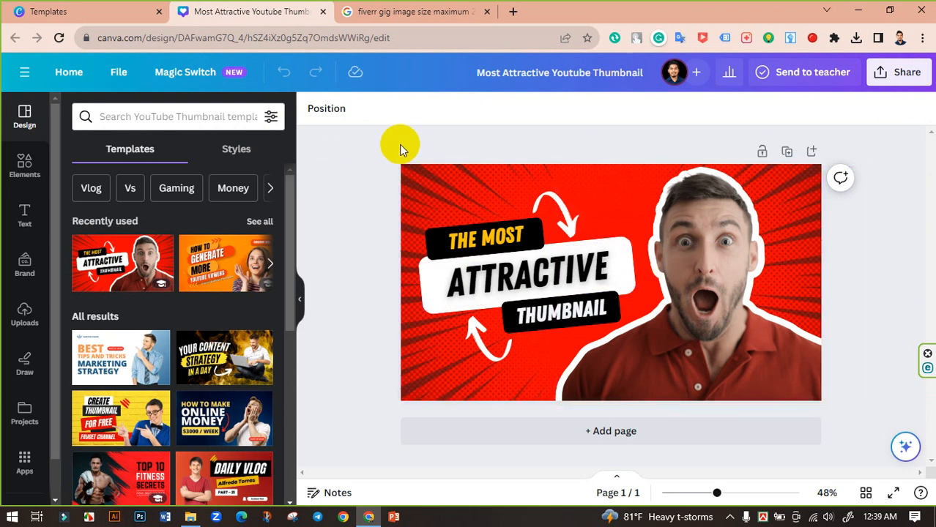
{"action": "left_click", "coordinate": [200, 76]}
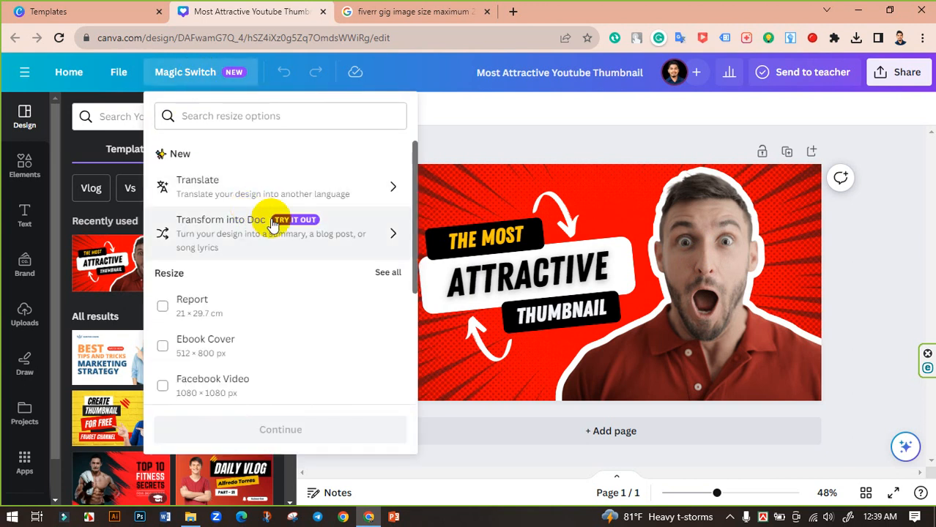
{"action": "scroll", "coordinate": [273, 227], "scroll_direction": "down", "scroll_amount": 3}
{"action": "scroll", "coordinate": [256, 238], "scroll_direction": "down", "scroll_amount": 1}
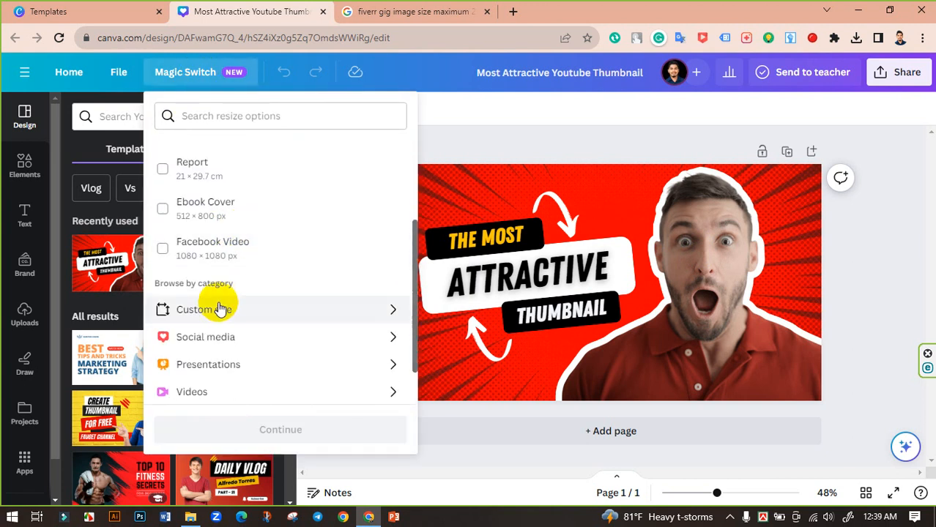
{"action": "scroll", "coordinate": [227, 303], "scroll_direction": "up", "scroll_amount": 2}
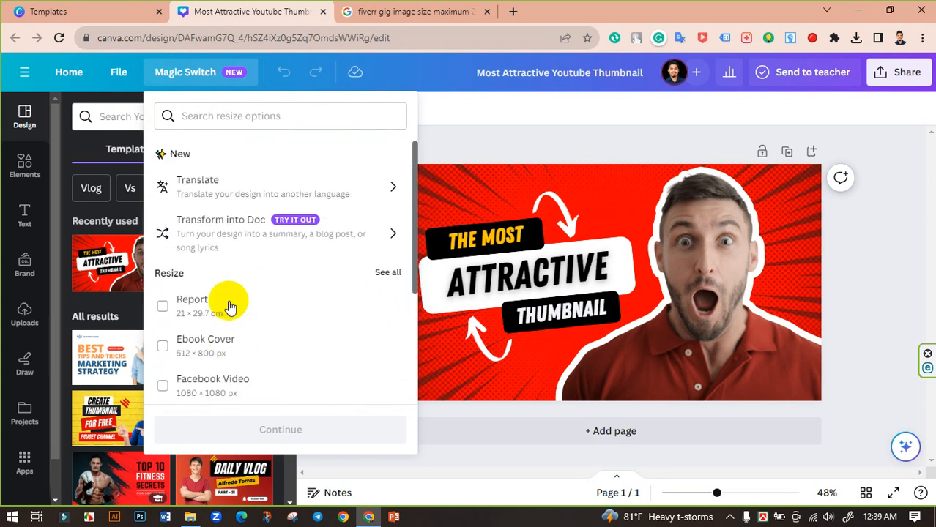
{"action": "scroll", "coordinate": [274, 289], "scroll_direction": "down", "scroll_amount": 2}
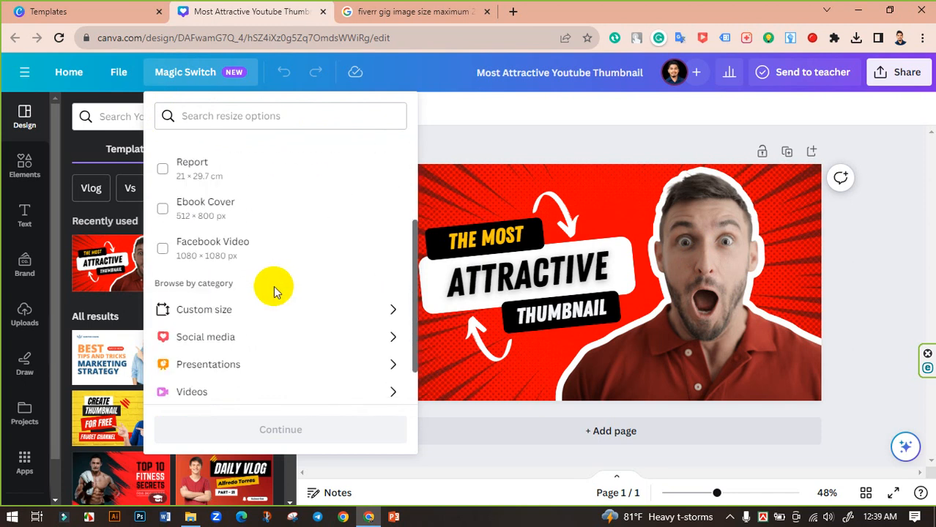
{"action": "left_click", "coordinate": [212, 310]}
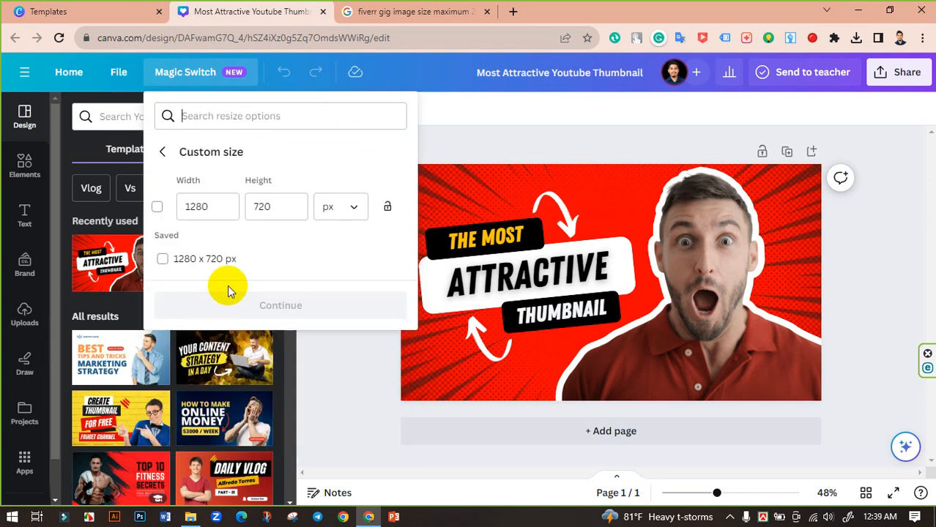
- Check the recommended Fiverr gig image size in the search results and set the custom size to 1280 × 769 px
{"action": "left_click", "coordinate": [206, 205]}
{"action": "left_click", "coordinate": [422, 10]}
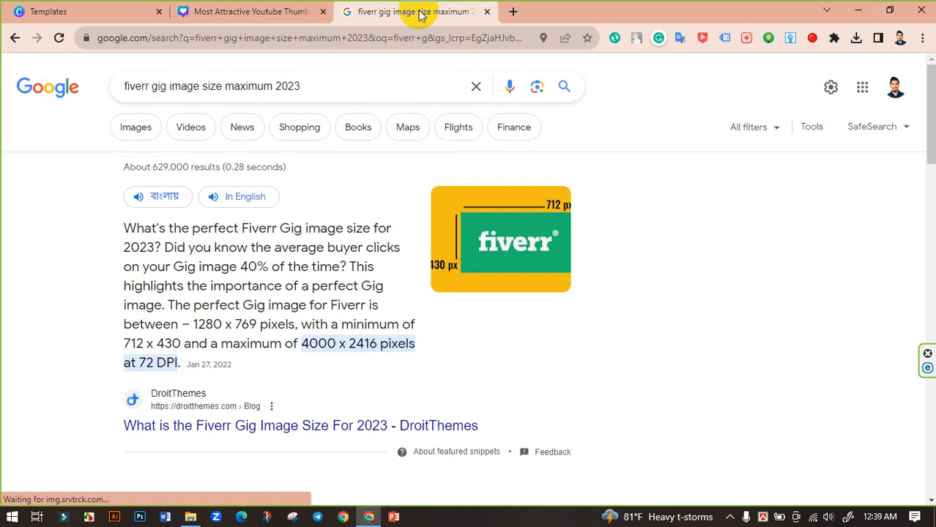
{"action": "left_click", "coordinate": [251, 9]}
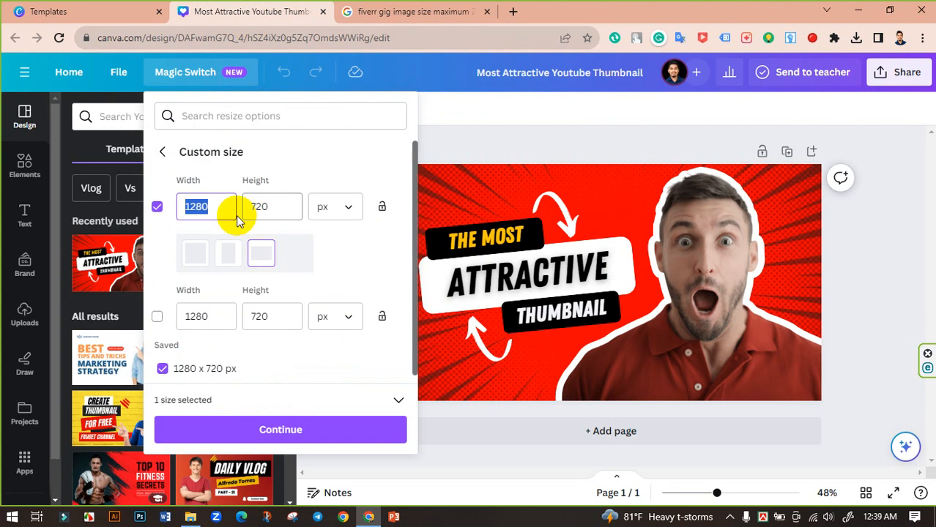
{"action": "left_click", "coordinate": [207, 205]}
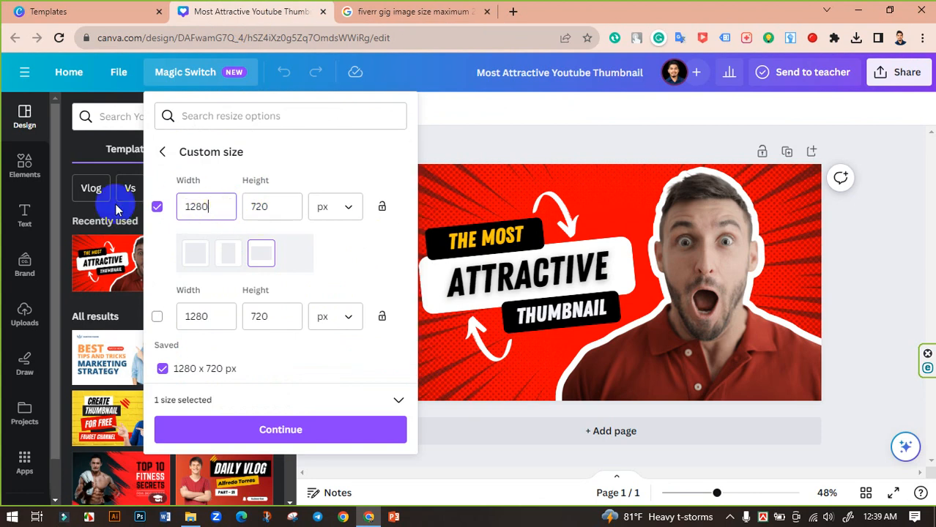
{"action": "double_click", "coordinate": [198, 206]}
{"action": "type", "text": "12"}
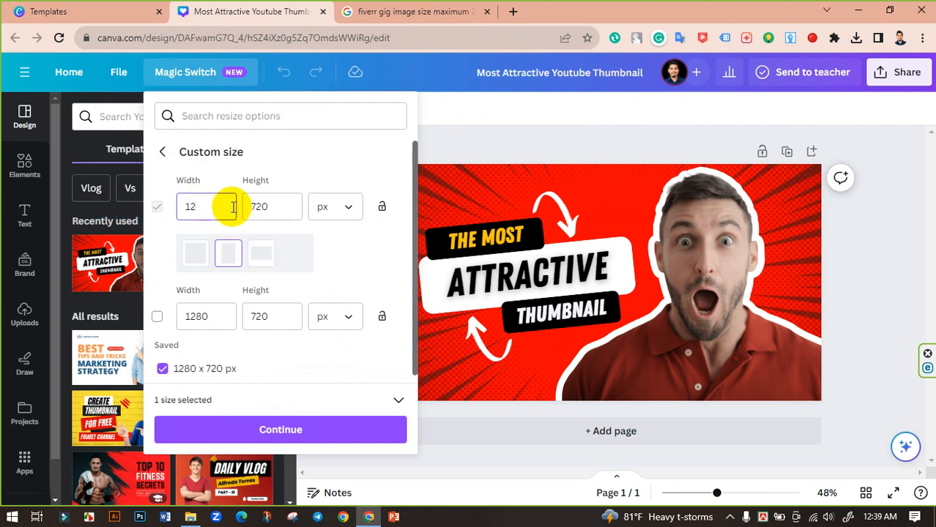
{"action": "type", "text": "80"}
{"action": "key", "text": "Tab"}
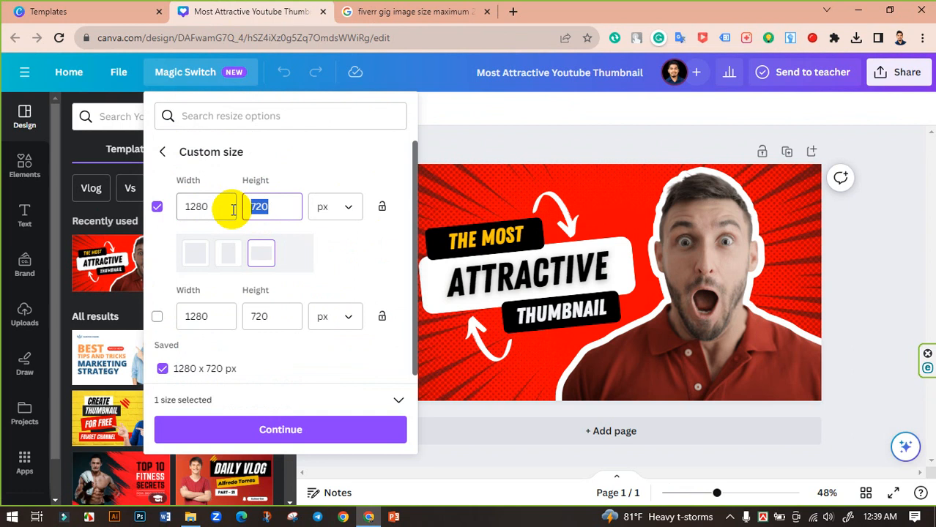
{"action": "type", "text": "769"}
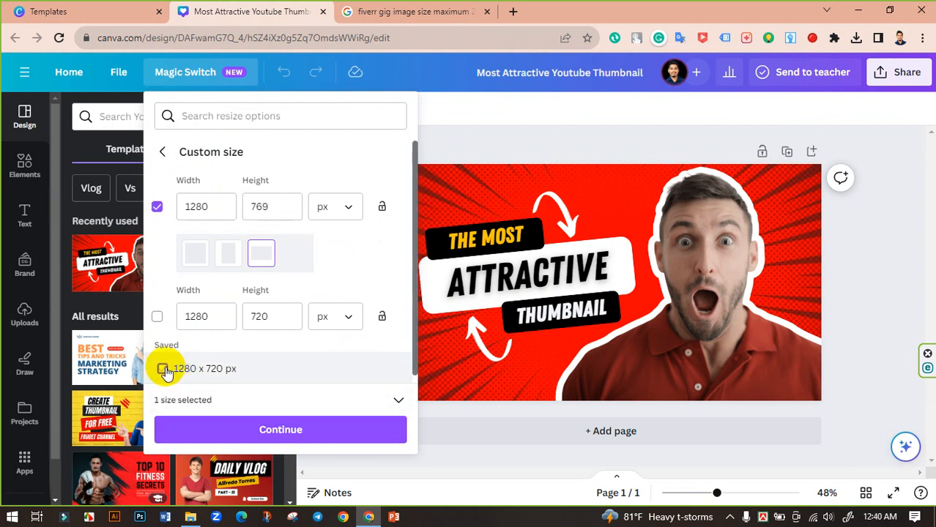
- Create a copy of the design resized to 1280 × 769 px and open that copy
{"action": "left_click", "coordinate": [303, 432]}
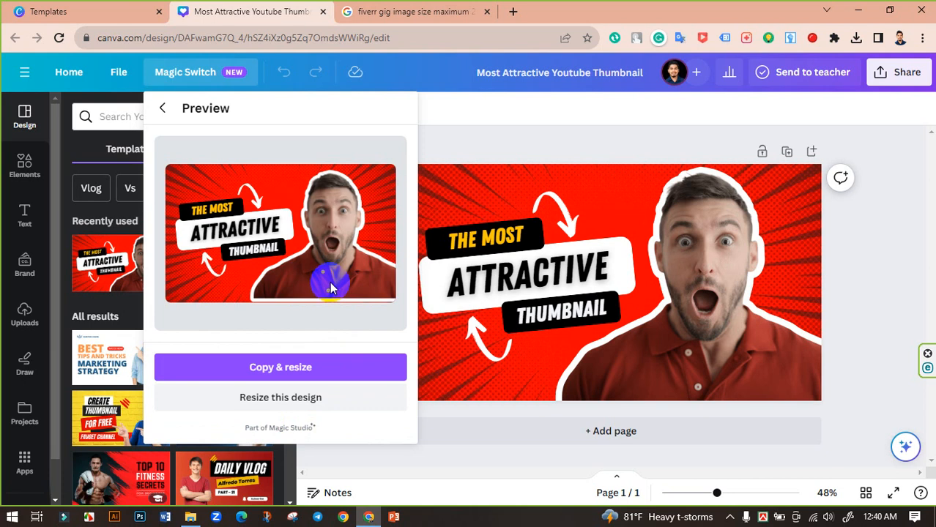
{"action": "left_click", "coordinate": [278, 366]}
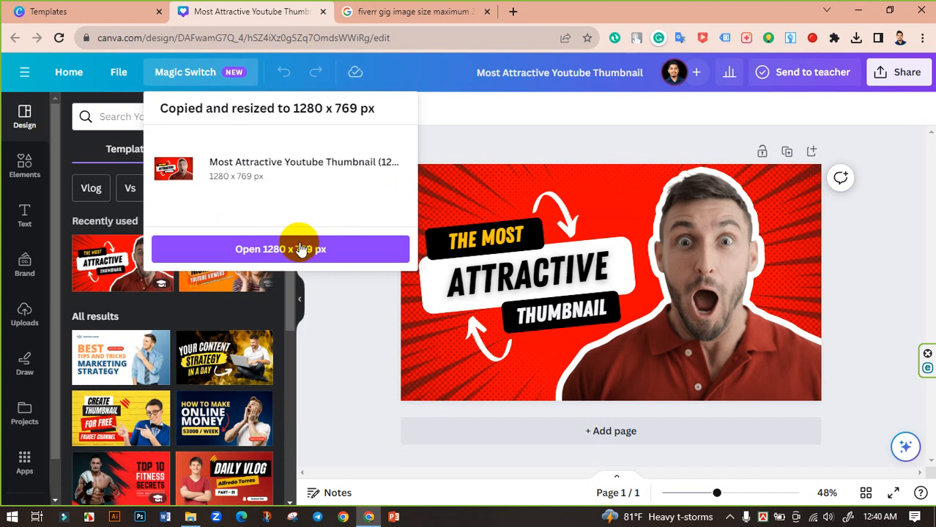
{"action": "left_click", "coordinate": [295, 247]}
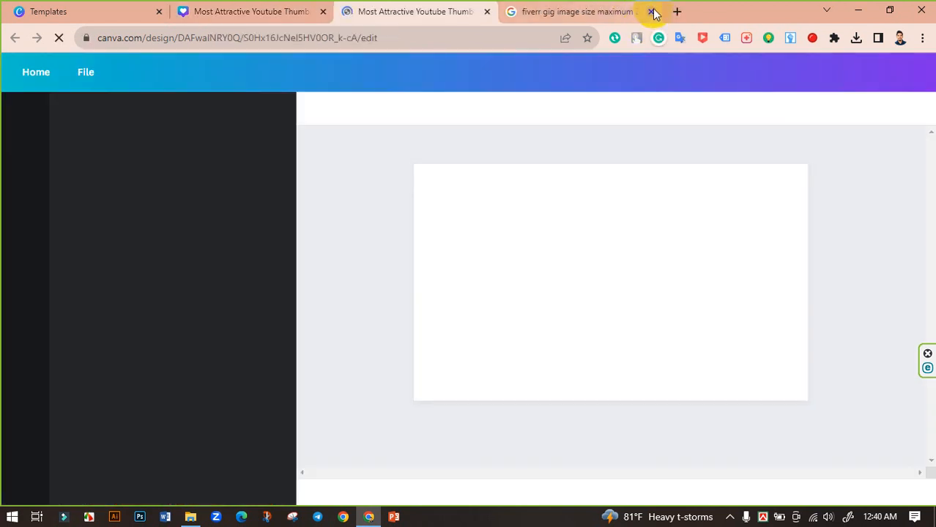
- Close the Google results and the resized copy, and dismiss the resize dialog in the original design
{"action": "left_click", "coordinate": [650, 11]}
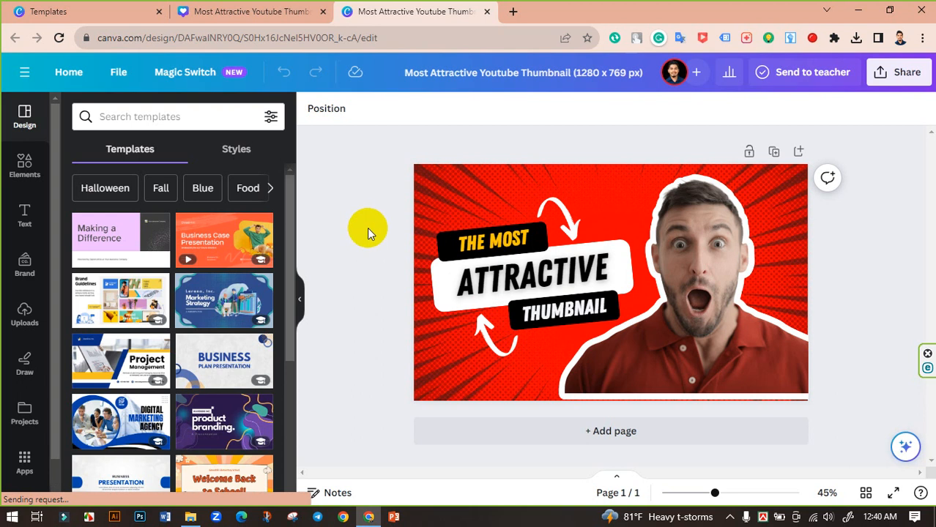
{"action": "left_click", "coordinate": [487, 11]}
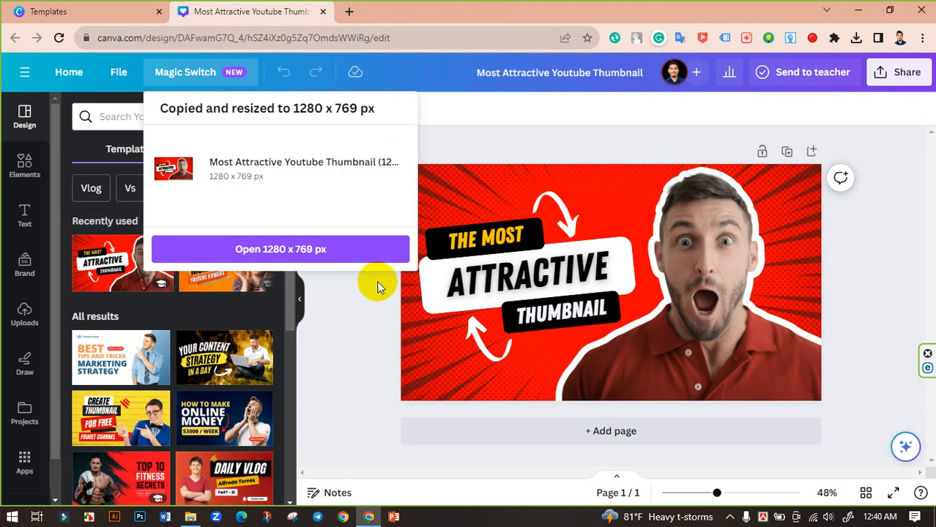
{"action": "left_click", "coordinate": [368, 317]}
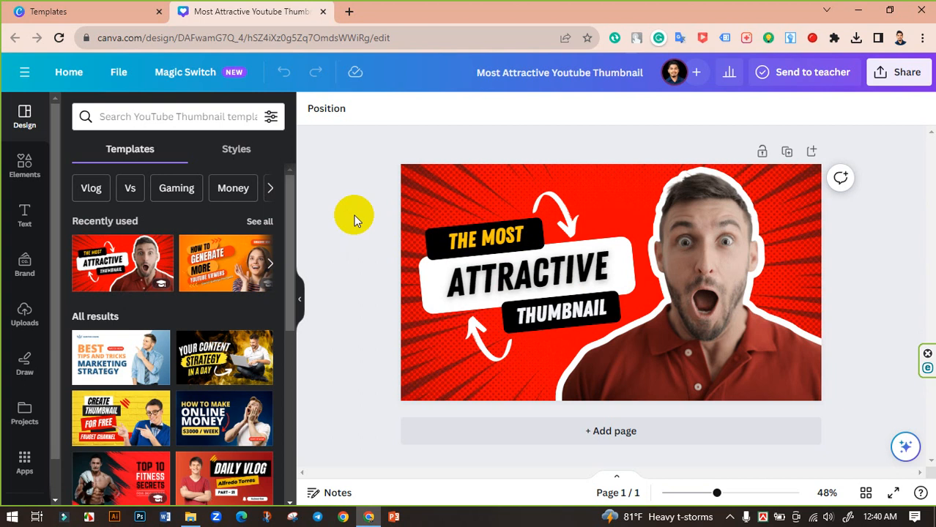
- Set up a Magic Switch translation of page 1 of the thumbnail into Arabic, keeping the option to create a copy
{"action": "left_click", "coordinate": [200, 76]}
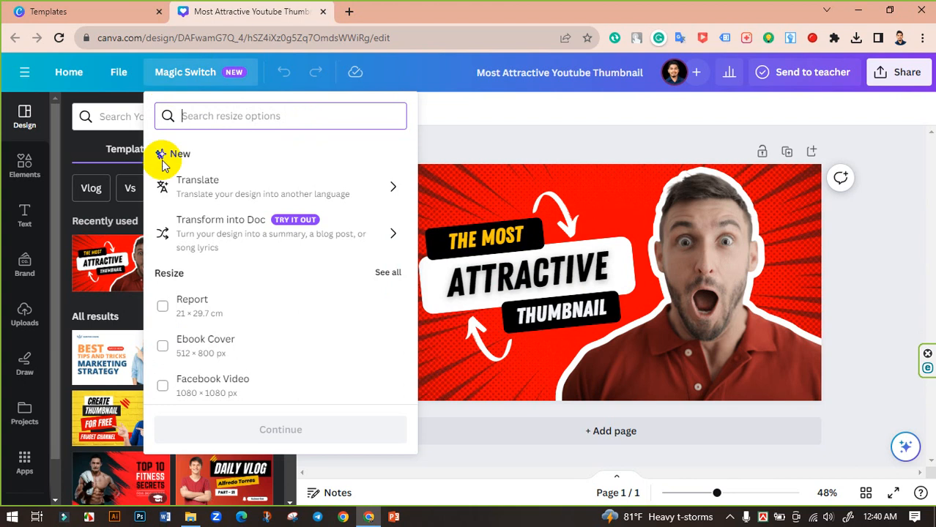
{"action": "left_click", "coordinate": [257, 187]}
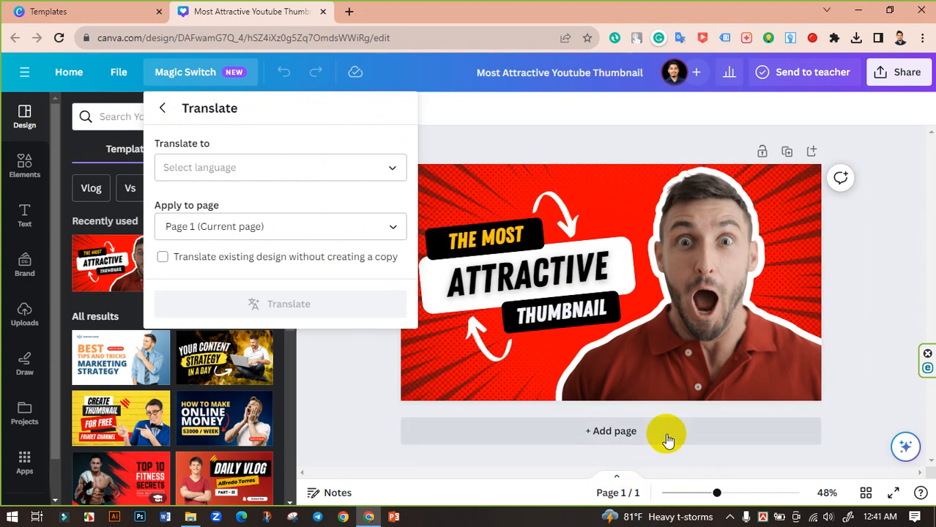
{"action": "left_click", "coordinate": [324, 227]}
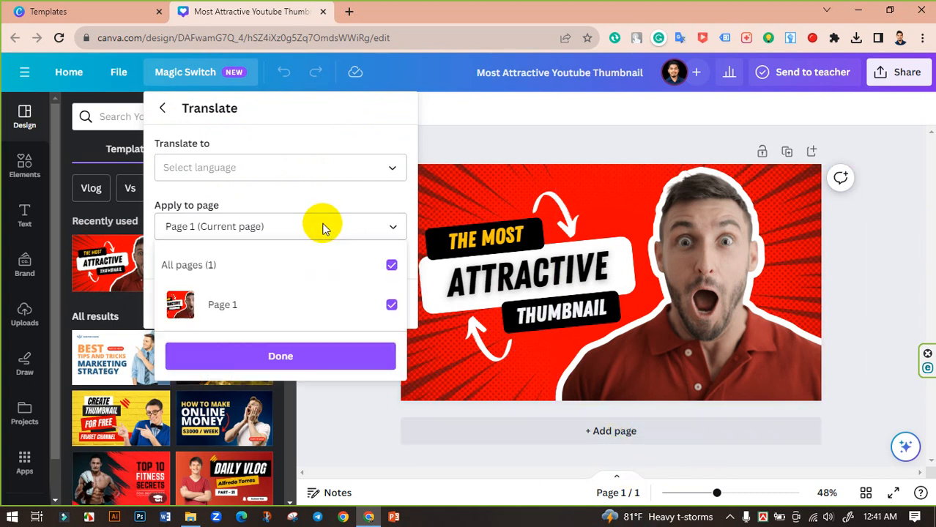
{"action": "left_click", "coordinate": [324, 228]}
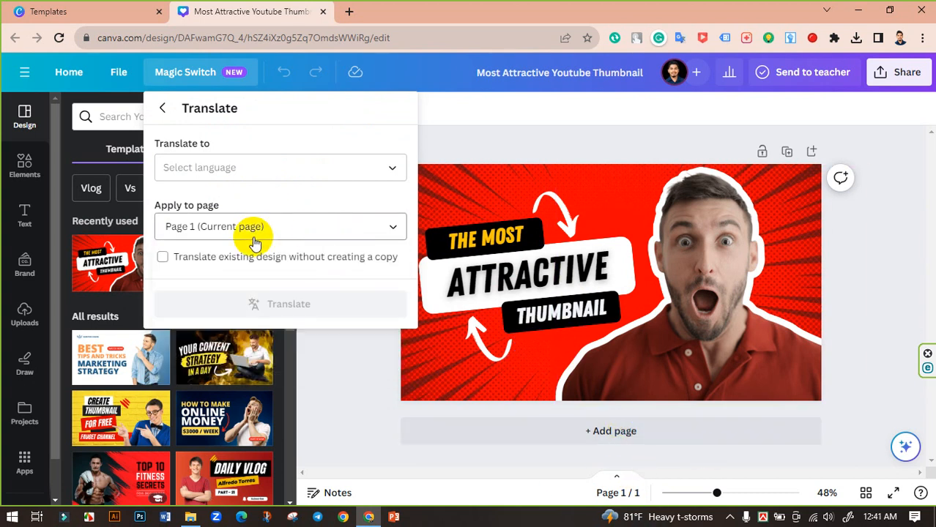
{"action": "left_click", "coordinate": [299, 169]}
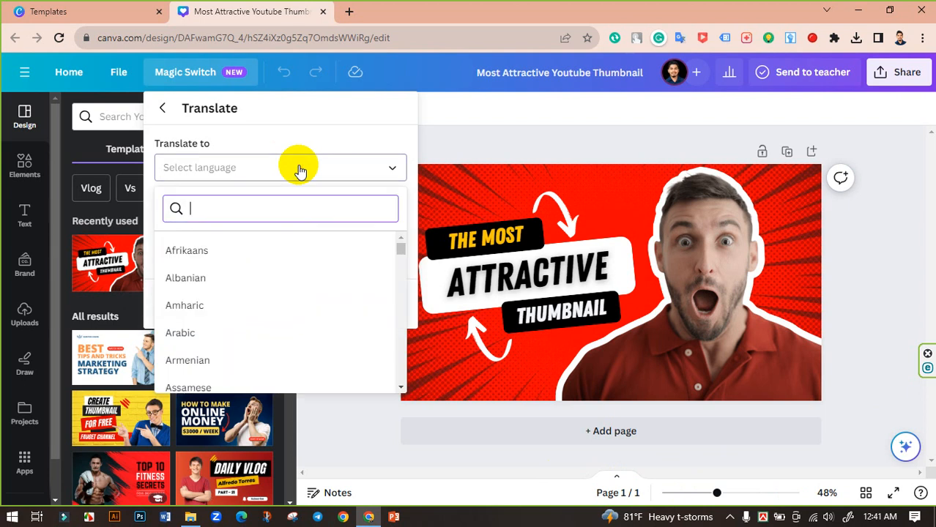
{"action": "scroll", "coordinate": [275, 296], "scroll_direction": "down", "scroll_amount": 3}
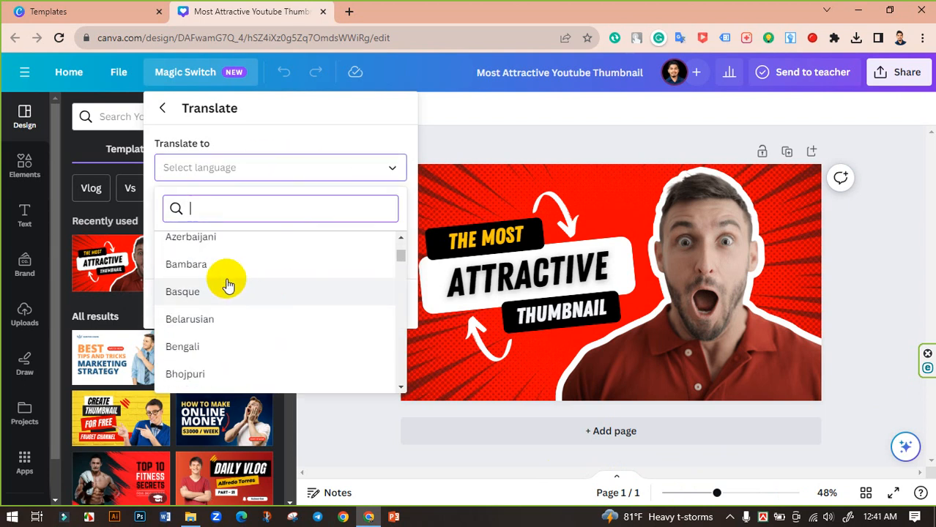
{"action": "scroll", "coordinate": [224, 278], "scroll_direction": "up", "scroll_amount": 3}
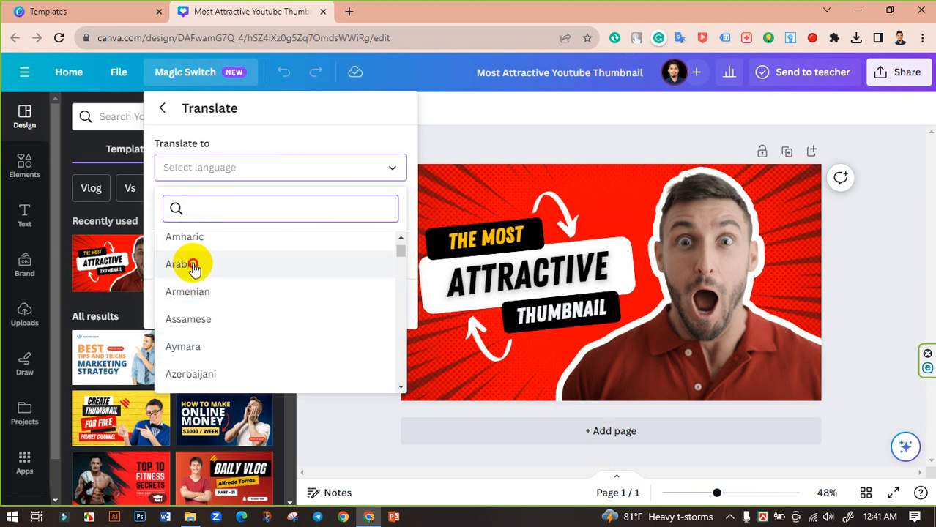
{"action": "left_click", "coordinate": [187, 267]}
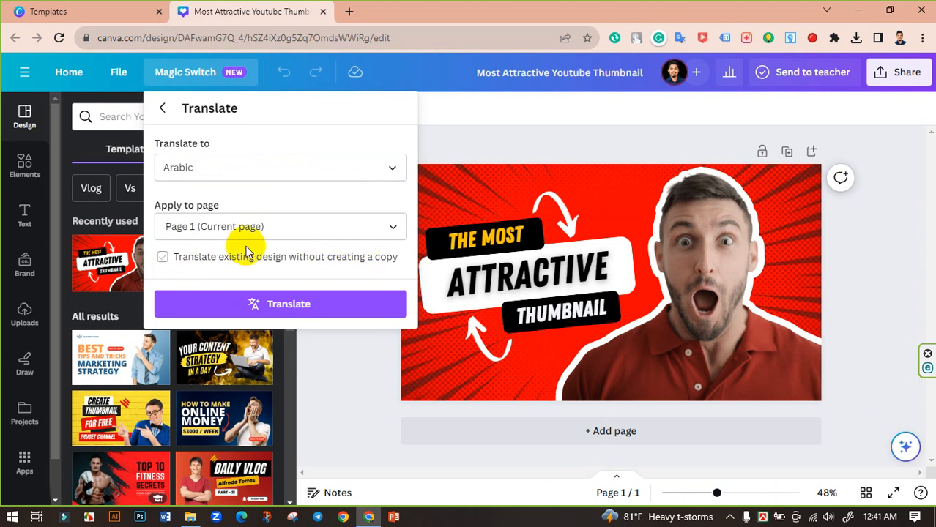
- Create the Arabic copy and open it for a check, closing it again to return to the original design
{"action": "left_click", "coordinate": [292, 303]}
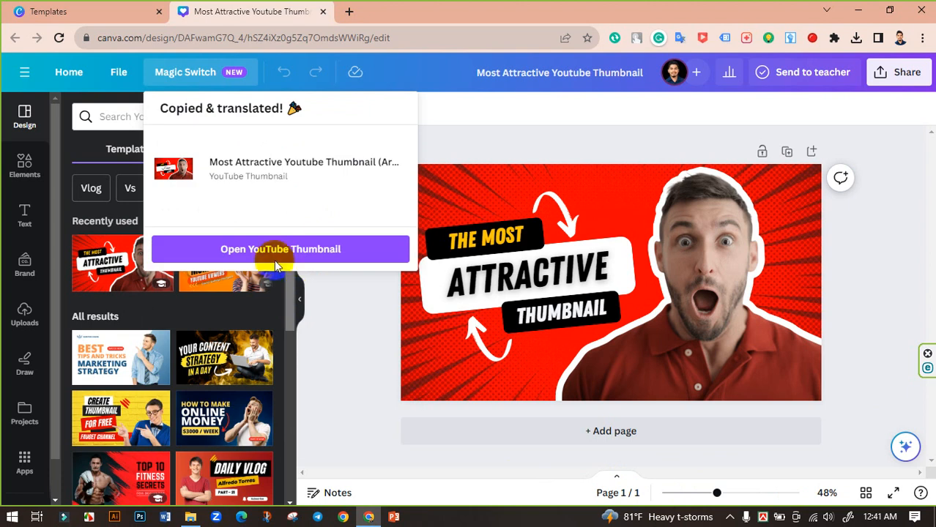
{"action": "left_click", "coordinate": [275, 252]}
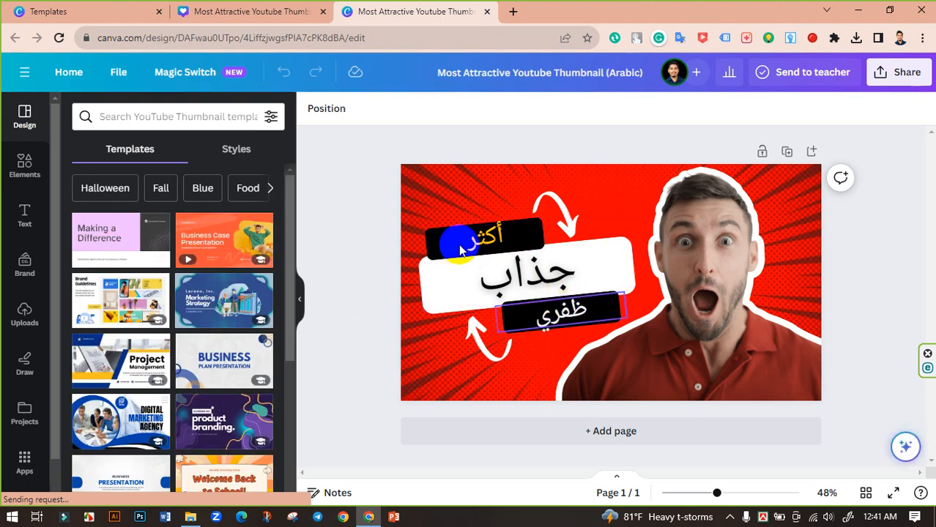
{"action": "left_click", "coordinate": [486, 12]}
{"action": "left_click", "coordinate": [465, 129]}
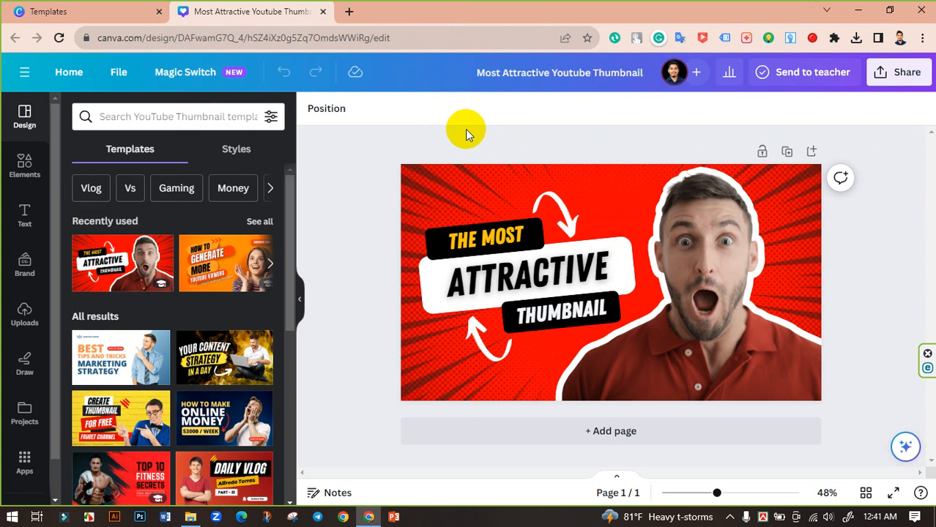
- Set the Magic Switch translation language for the original thumbnail to Bengali
{"action": "left_click", "coordinate": [189, 69]}
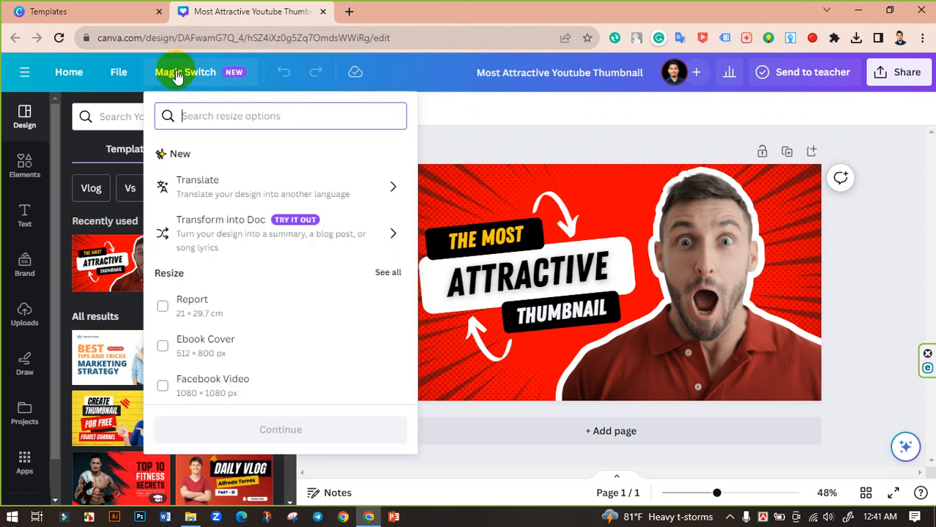
{"action": "left_click", "coordinate": [257, 189]}
{"action": "left_click", "coordinate": [304, 168]}
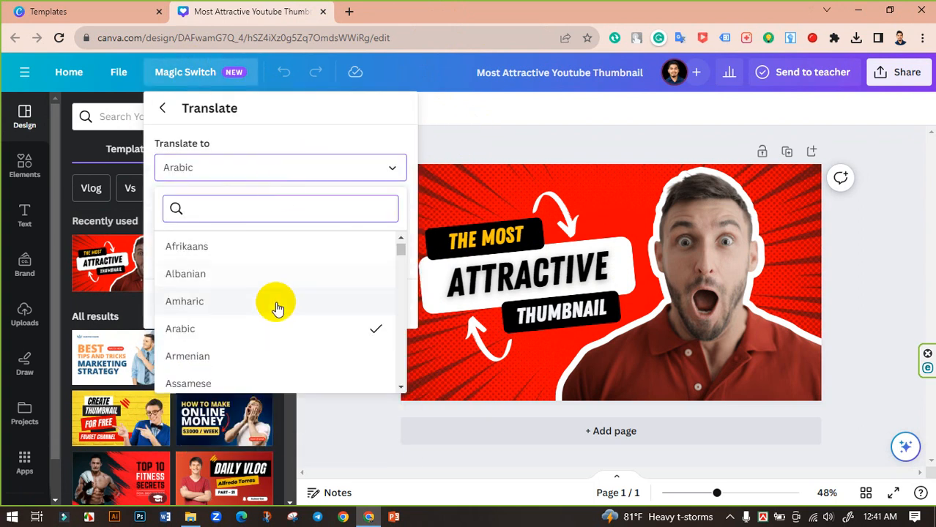
{"action": "scroll", "coordinate": [242, 307], "scroll_direction": "down", "scroll_amount": 2}
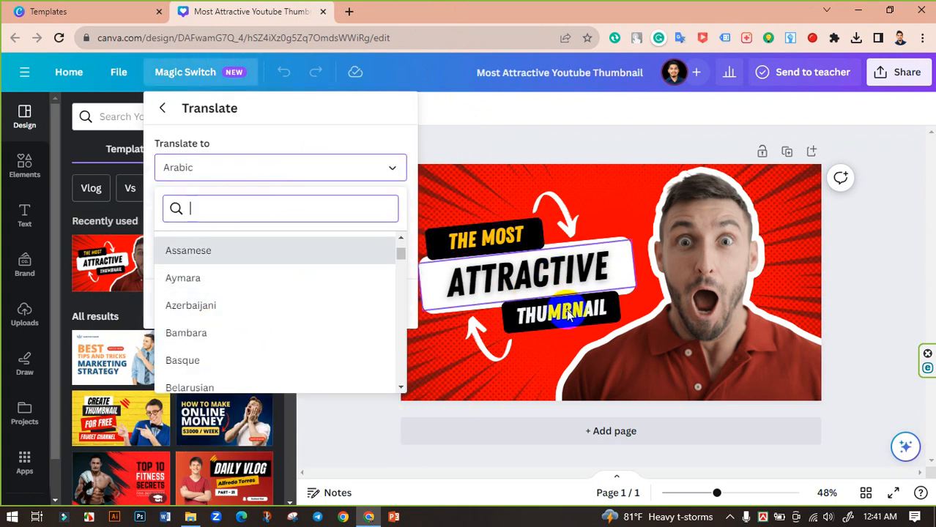
{"action": "scroll", "coordinate": [256, 306], "scroll_direction": "down", "scroll_amount": 1}
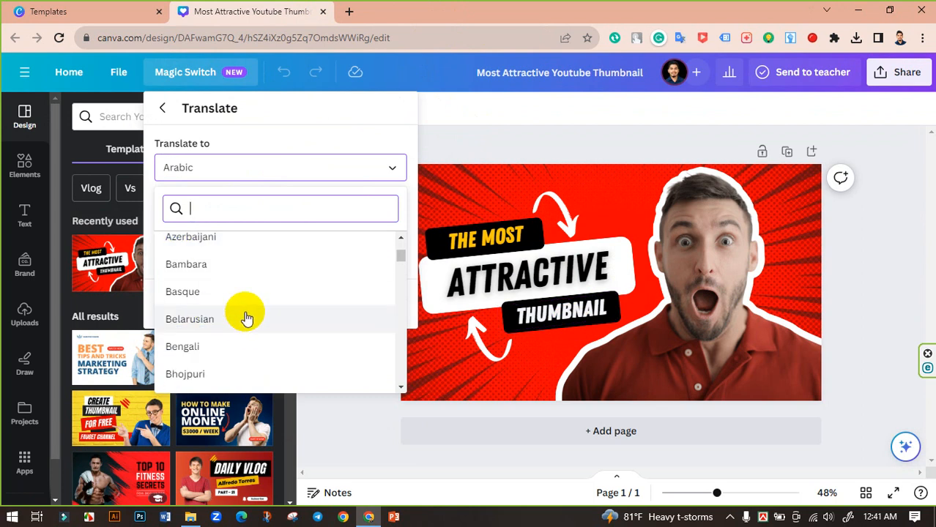
{"action": "scroll", "coordinate": [247, 316], "scroll_direction": "down", "scroll_amount": 2}
{"action": "left_click", "coordinate": [187, 284]}
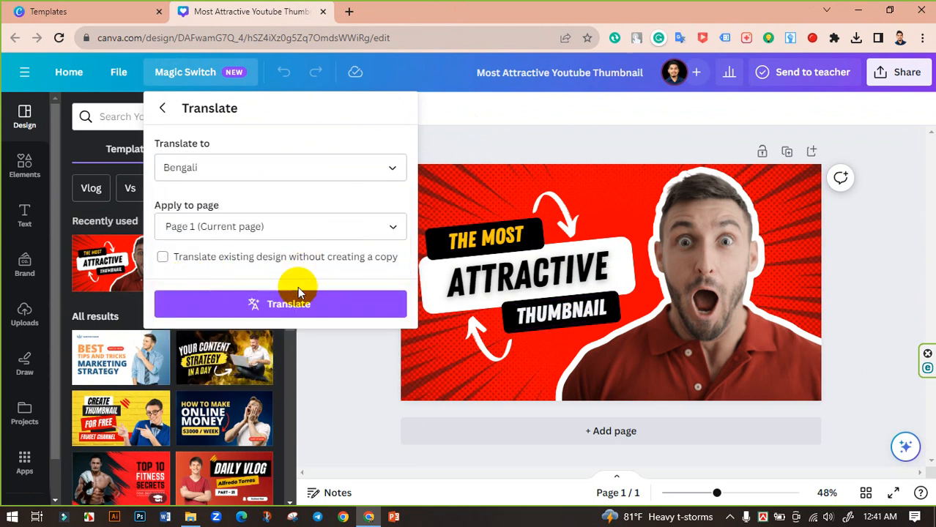
- Generate the Bengali copy and open it to view the translated text, closing it and the translation dialog when done
{"action": "left_click", "coordinate": [273, 303]}
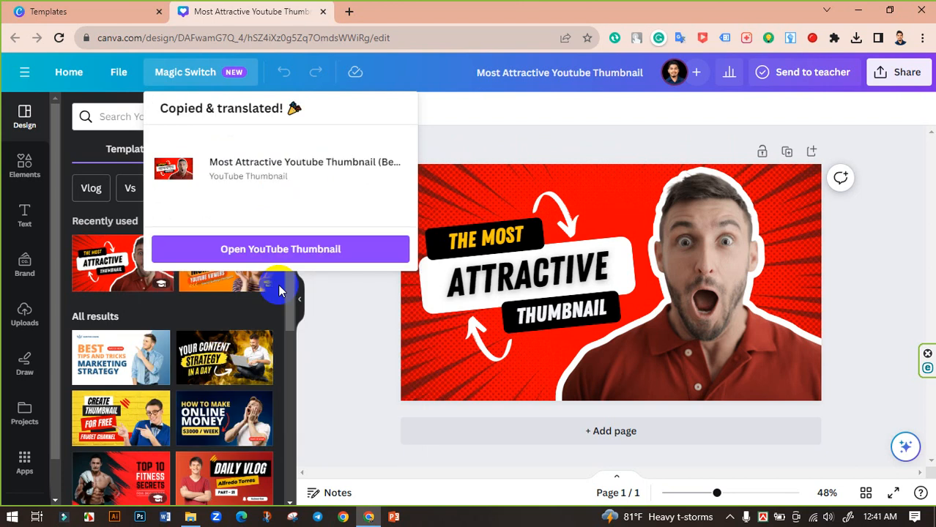
{"action": "left_click", "coordinate": [284, 256]}
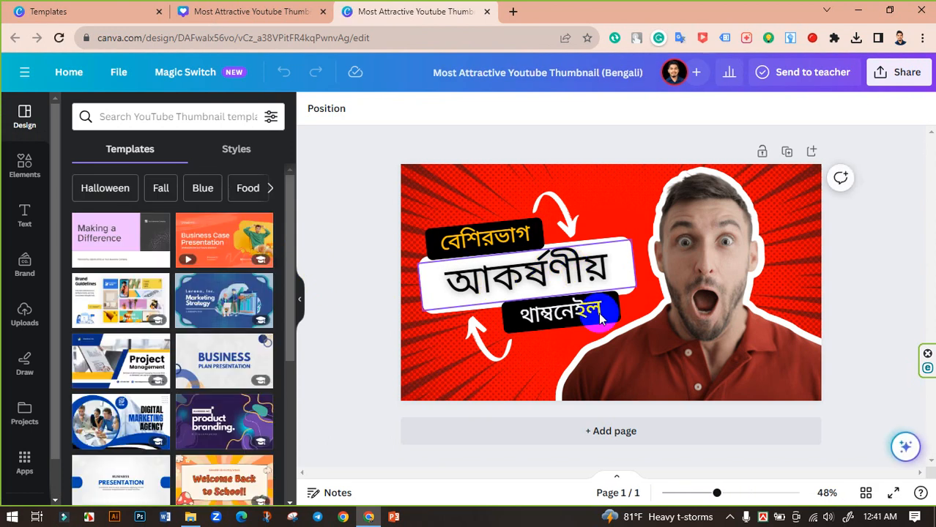
{"action": "left_click", "coordinate": [387, 292]}
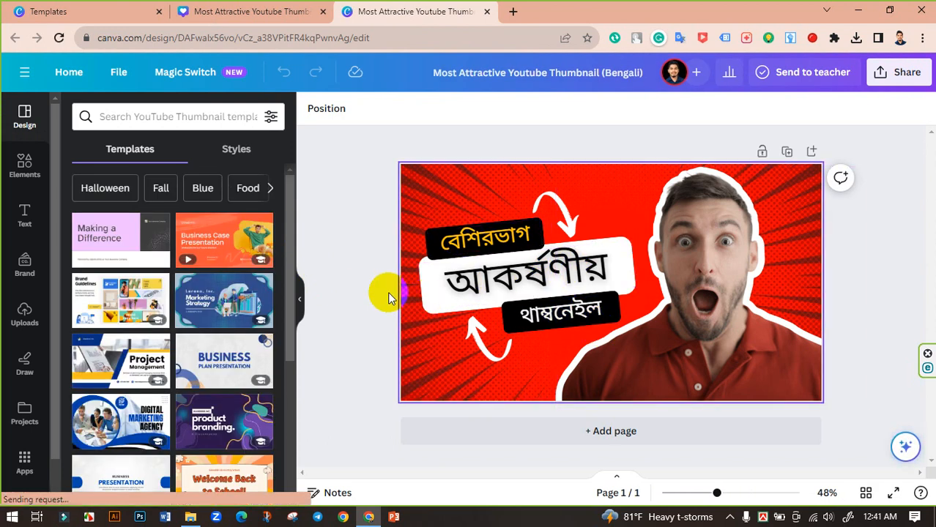
{"action": "left_click", "coordinate": [488, 13]}
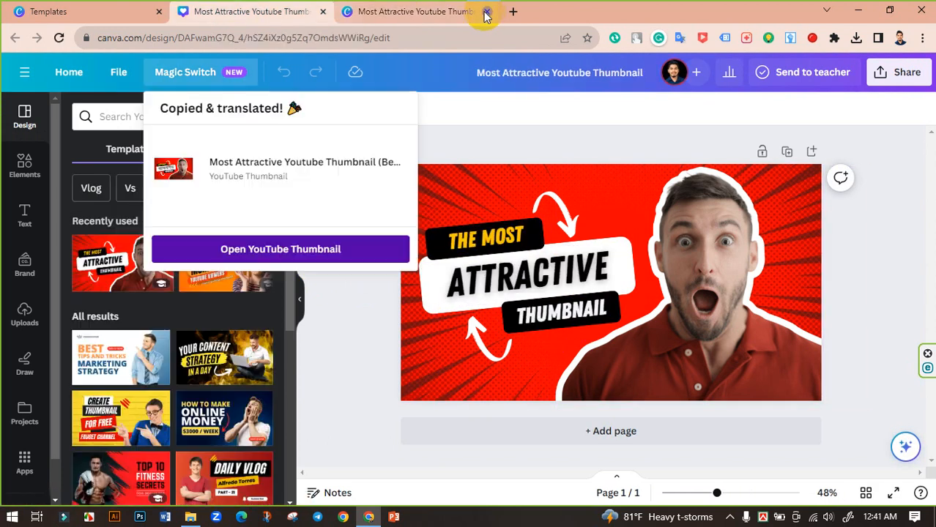
{"action": "left_click", "coordinate": [476, 121]}
- Browse the available translation languages for the original thumbnail, search for "hi" and choose Hindi
{"action": "left_click", "coordinate": [199, 73]}
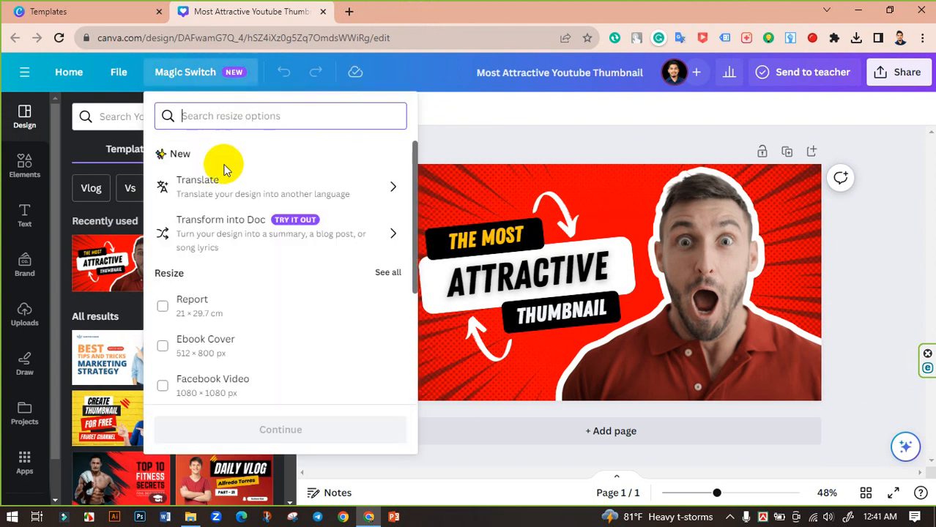
{"action": "left_click", "coordinate": [247, 188]}
{"action": "left_click", "coordinate": [358, 168]}
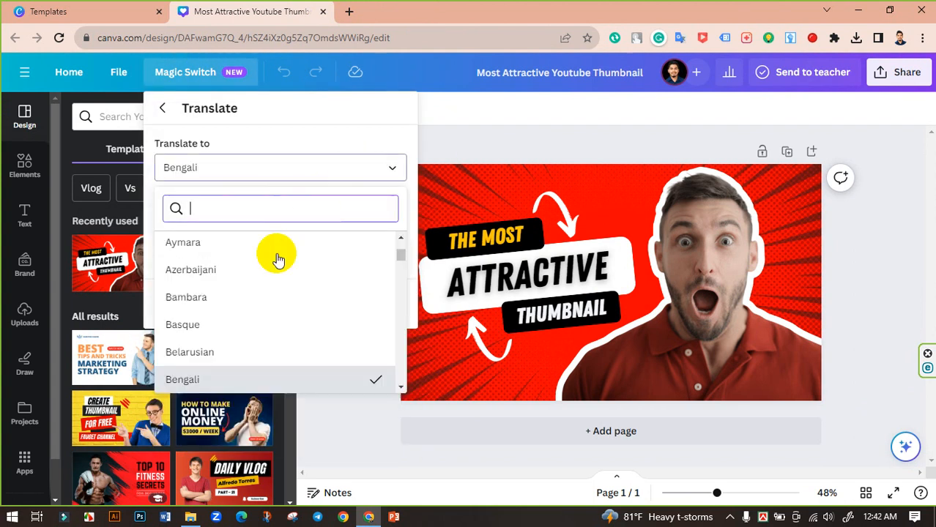
{"action": "scroll", "coordinate": [267, 300], "scroll_direction": "down", "scroll_amount": 15}
{"action": "scroll", "coordinate": [273, 307], "scroll_direction": "down", "scroll_amount": 15}
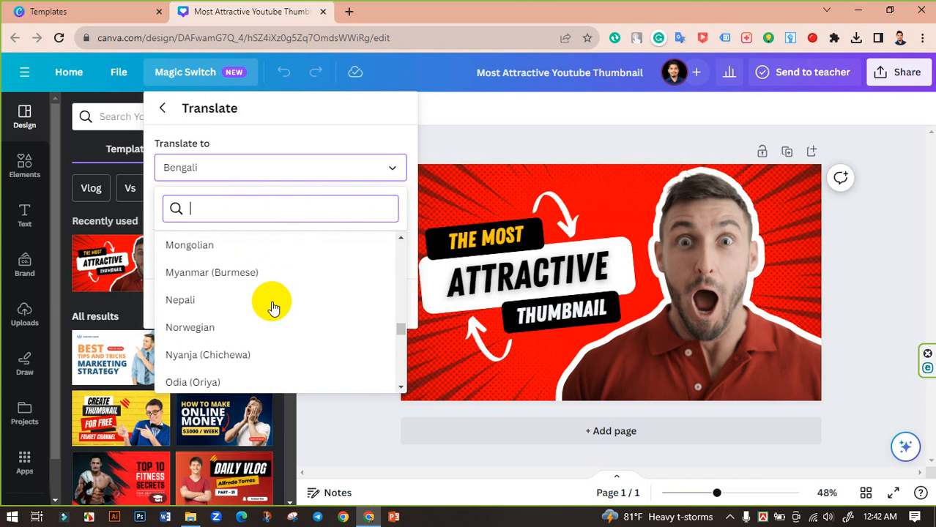
{"action": "scroll", "coordinate": [271, 306], "scroll_direction": "down", "scroll_amount": 5}
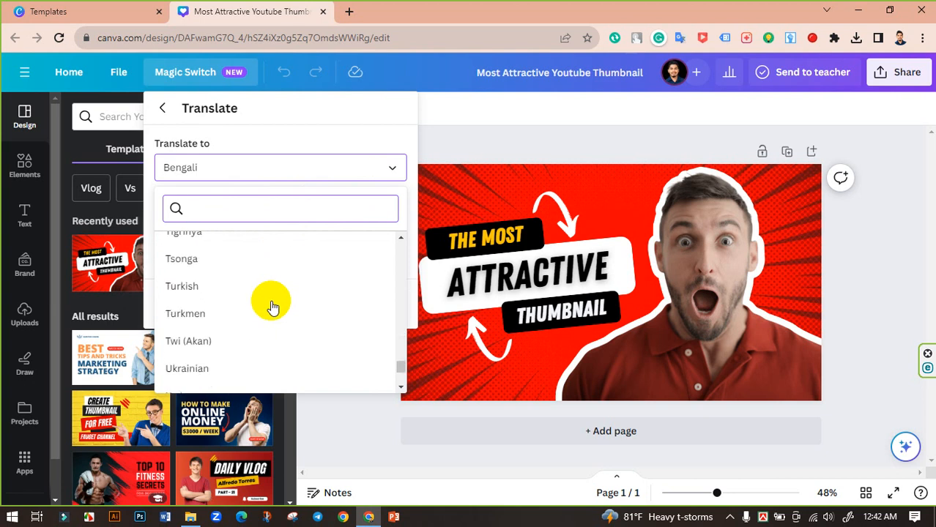
{"action": "scroll", "coordinate": [233, 320], "scroll_direction": "down", "scroll_amount": 2}
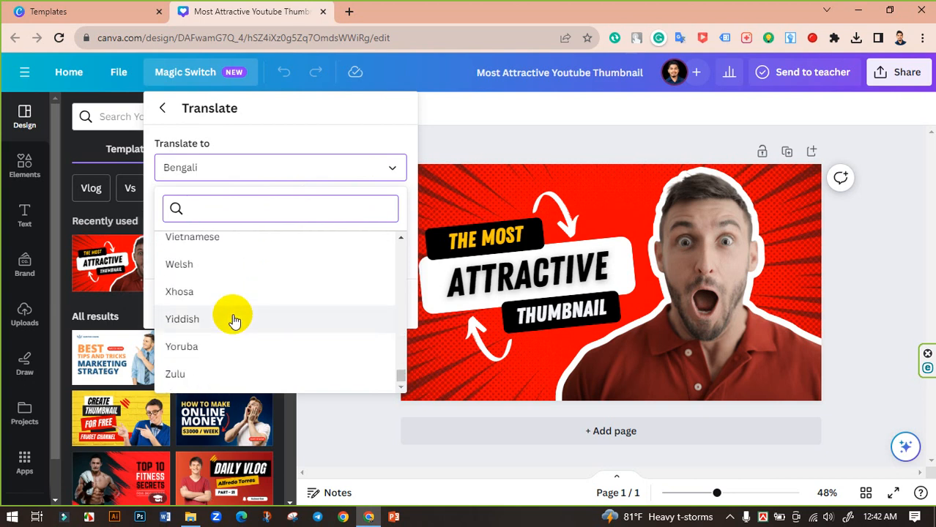
{"action": "scroll", "coordinate": [227, 308], "scroll_direction": "up", "scroll_amount": 10}
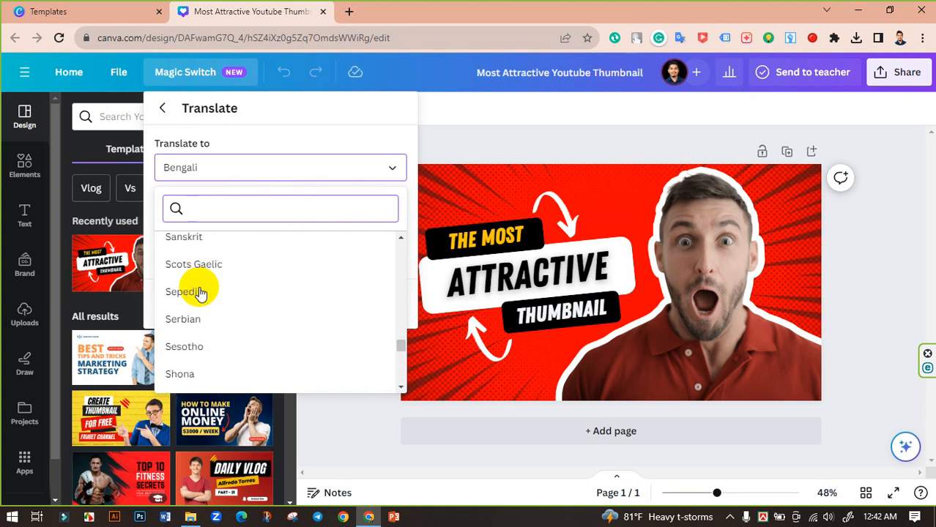
{"action": "scroll", "coordinate": [203, 287], "scroll_direction": "up", "scroll_amount": 10}
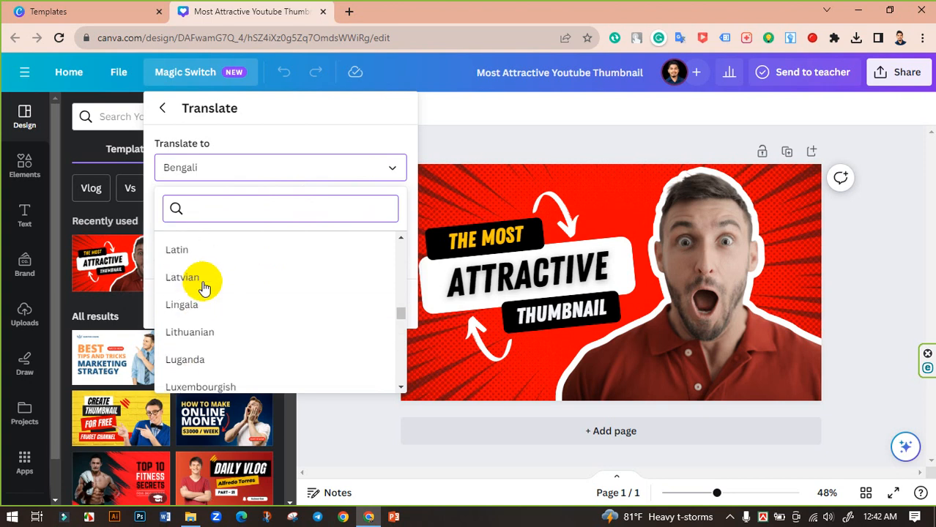
{"action": "type", "text": "hi"}
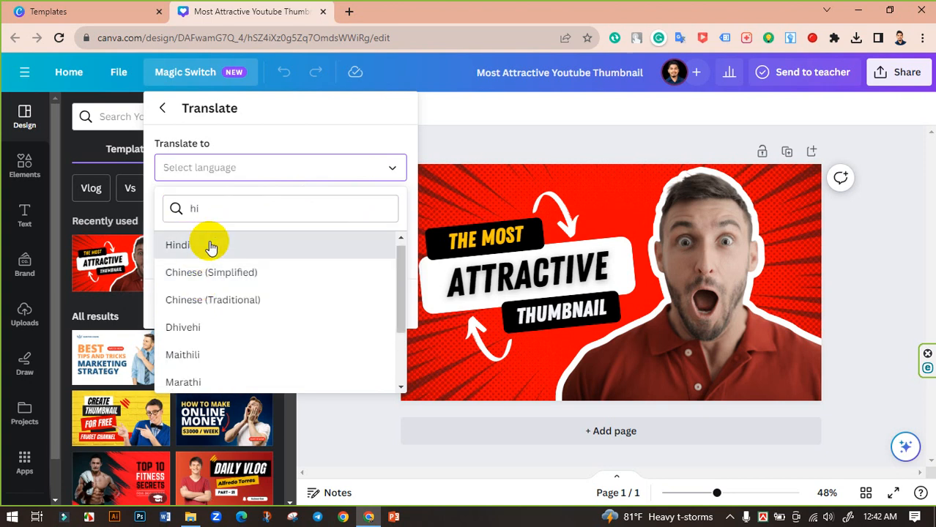
{"action": "left_click", "coordinate": [207, 246]}
- Translate the thumbnail into a Hindi copy and view that copy, closing it to return to the original
{"action": "left_click", "coordinate": [276, 305]}
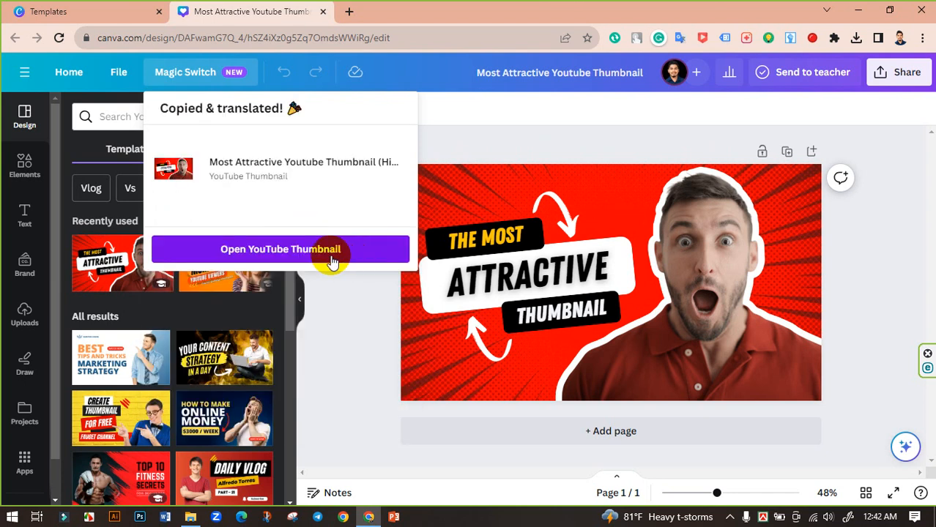
{"action": "left_click", "coordinate": [308, 249]}
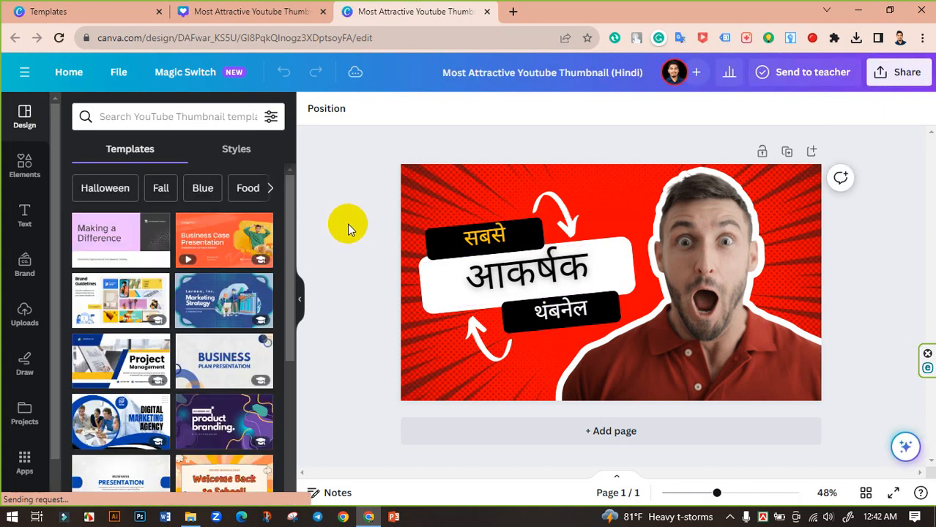
{"action": "left_click", "coordinate": [489, 11]}
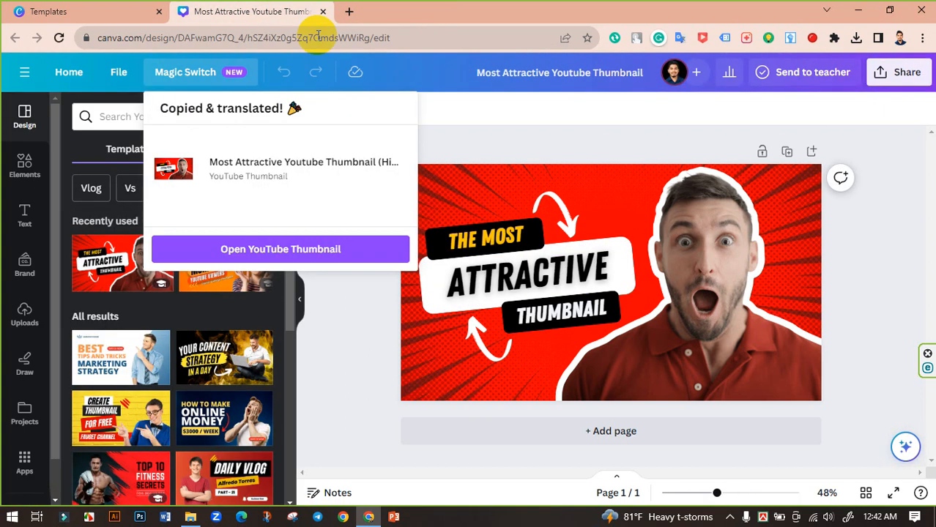
- Try to transform the thumbnail design into a Doc using the Blog post text format
{"action": "left_click", "coordinate": [222, 75]}
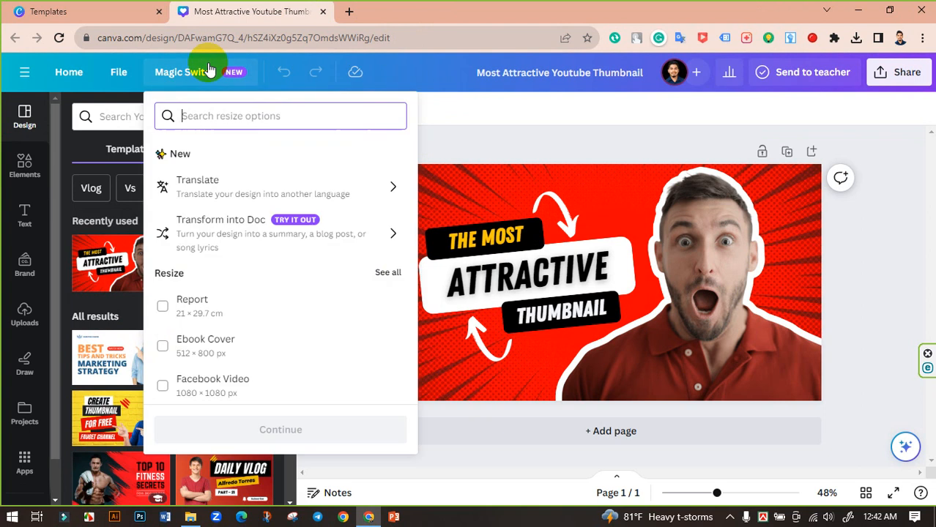
{"action": "left_click", "coordinate": [237, 231]}
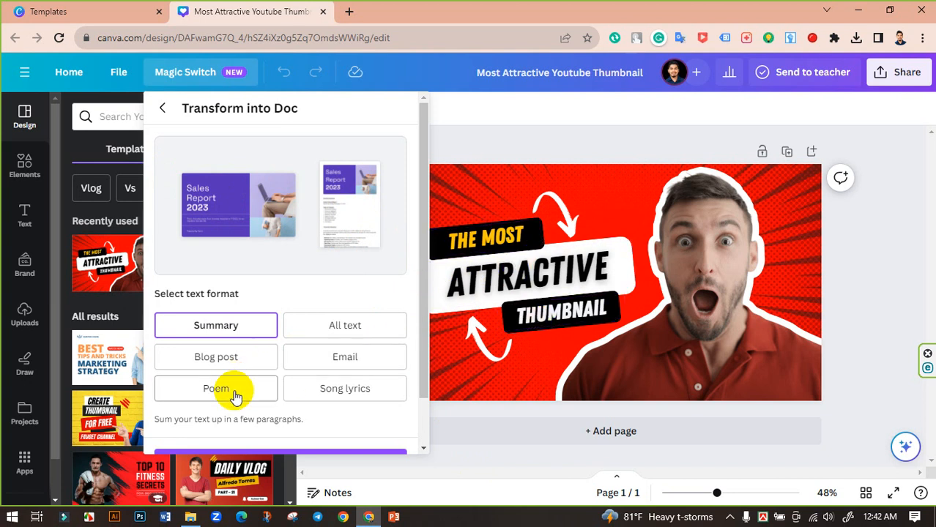
{"action": "left_click", "coordinate": [216, 359]}
{"action": "scroll", "coordinate": [307, 359], "scroll_direction": "down", "scroll_amount": 2}
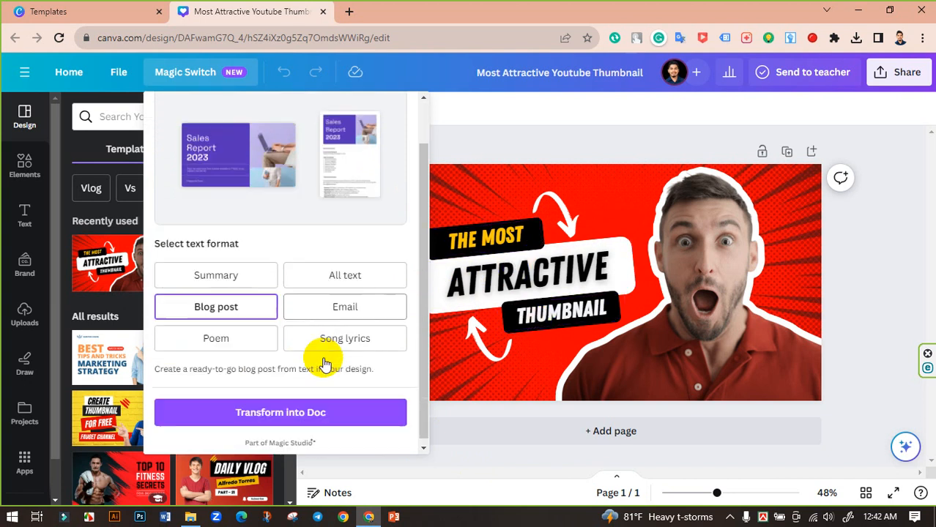
{"action": "left_click", "coordinate": [286, 413]}
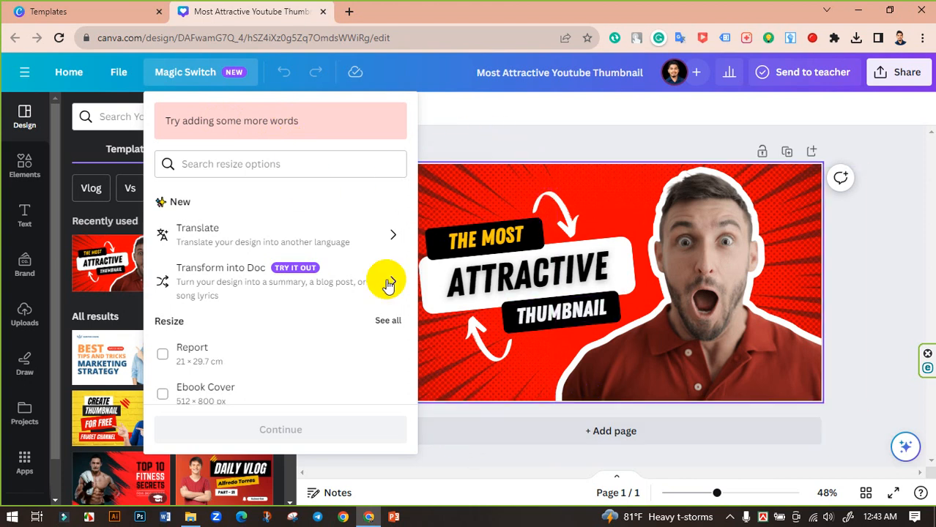
- Look through the Transform into Doc text formats, the suggested resize formats and the resize categories in Magic Switch
{"action": "left_click", "coordinate": [276, 276]}
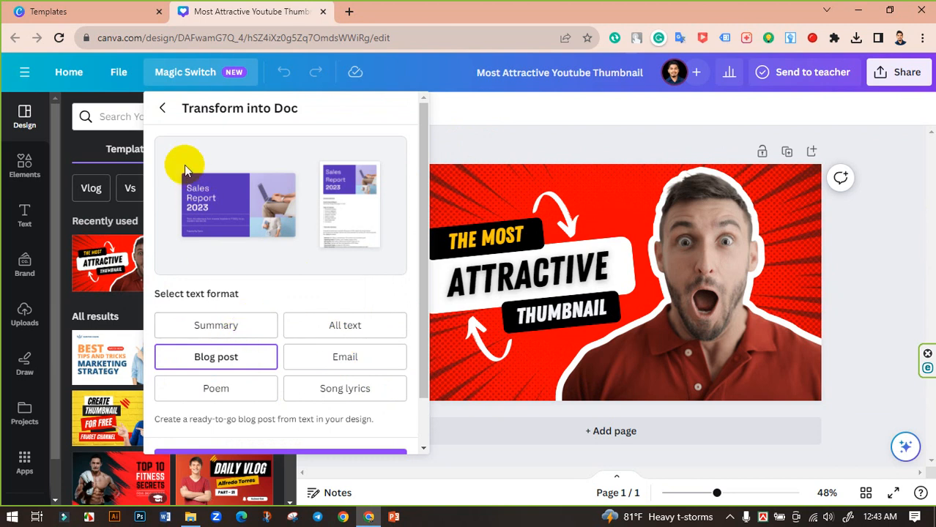
{"action": "left_click", "coordinate": [164, 110]}
{"action": "scroll", "coordinate": [234, 256], "scroll_direction": "down", "scroll_amount": 2}
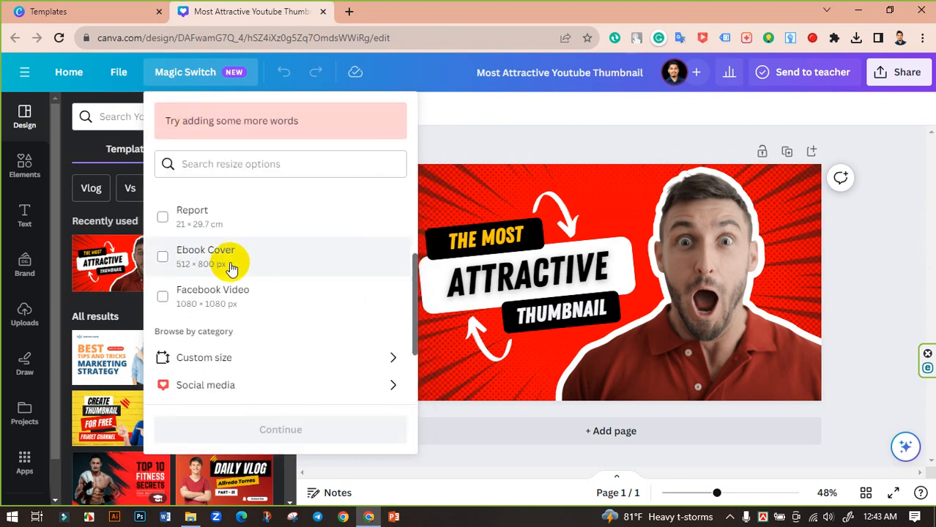
{"action": "scroll", "coordinate": [220, 260], "scroll_direction": "up", "scroll_amount": 2}
{"action": "scroll", "coordinate": [241, 307], "scroll_direction": "down", "scroll_amount": 3}
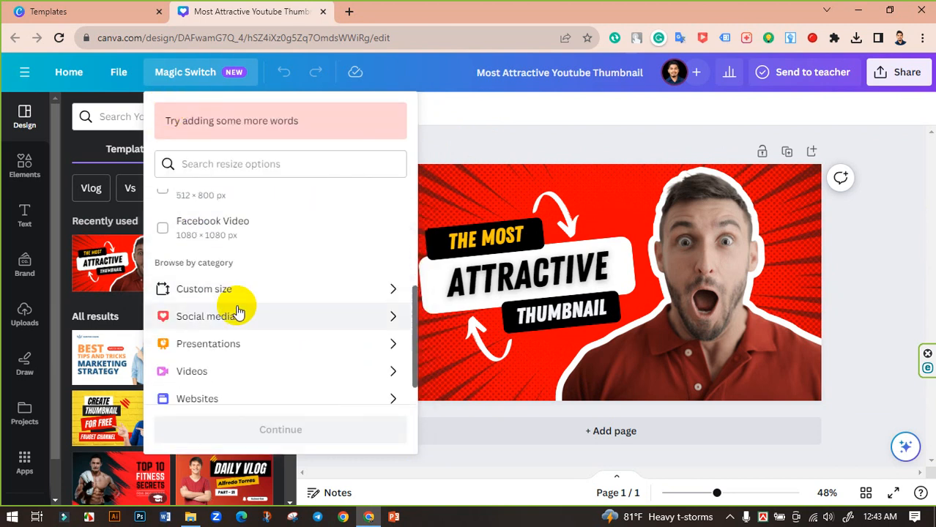
{"action": "scroll", "coordinate": [219, 278], "scroll_direction": "up", "scroll_amount": 2}
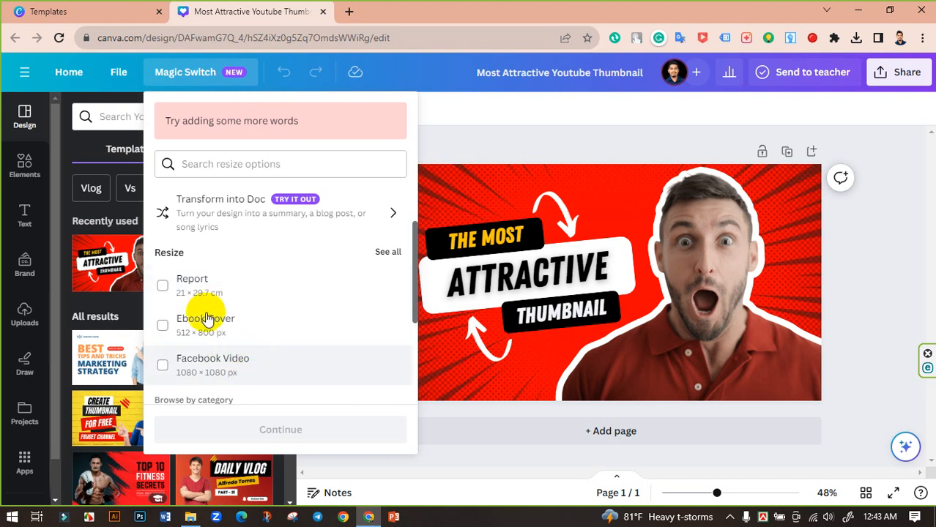
{"action": "scroll", "coordinate": [291, 353], "scroll_direction": "down", "scroll_amount": 2}
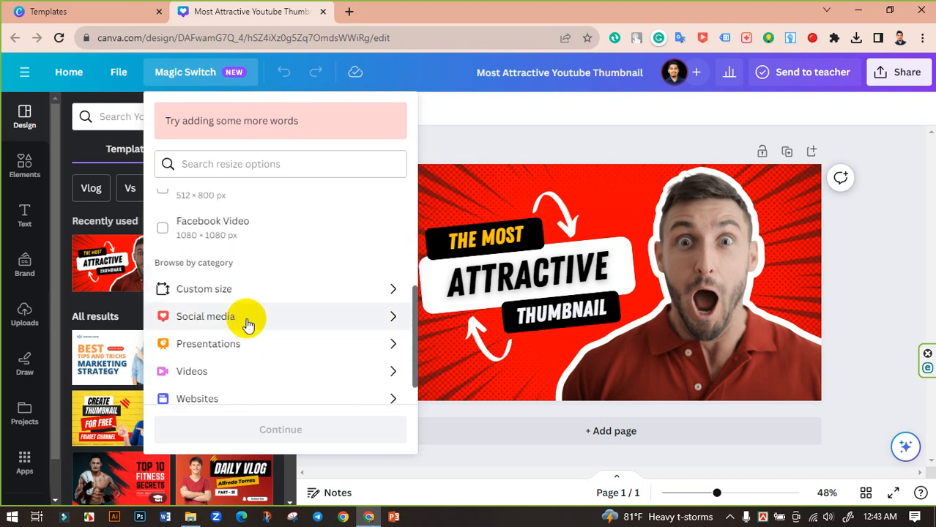
{"action": "scroll", "coordinate": [293, 314], "scroll_direction": "down", "scroll_amount": 1}
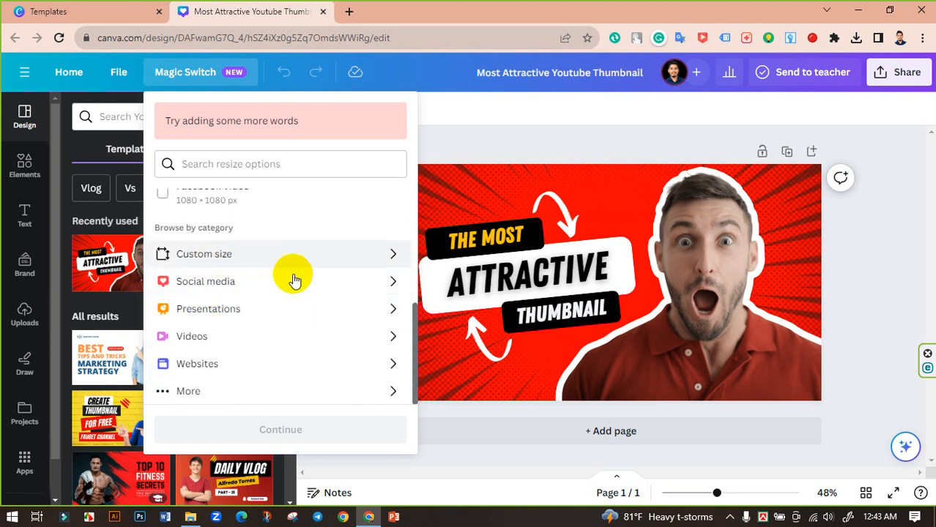
- From the Social media sizes, select Instagram Post (Square) and Instagram Story as resize targets
{"action": "left_click", "coordinate": [294, 284]}
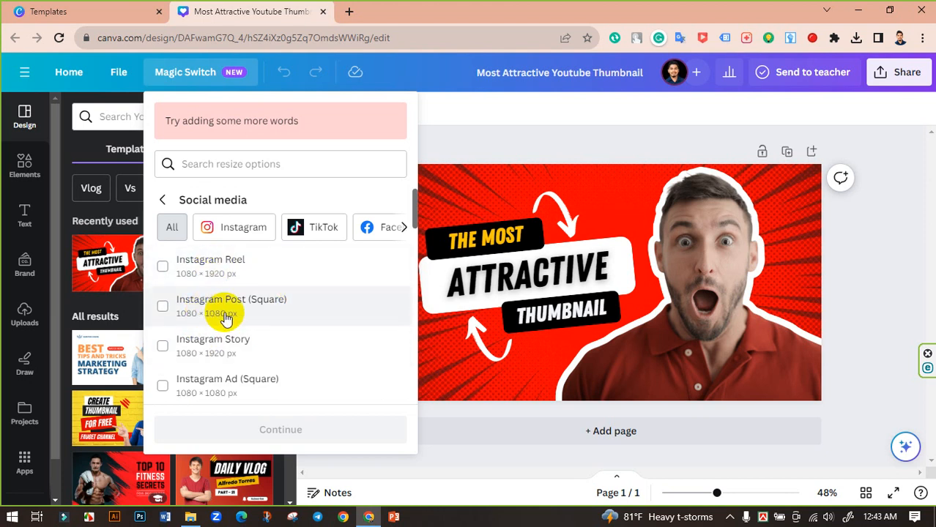
{"action": "left_click", "coordinate": [163, 309]}
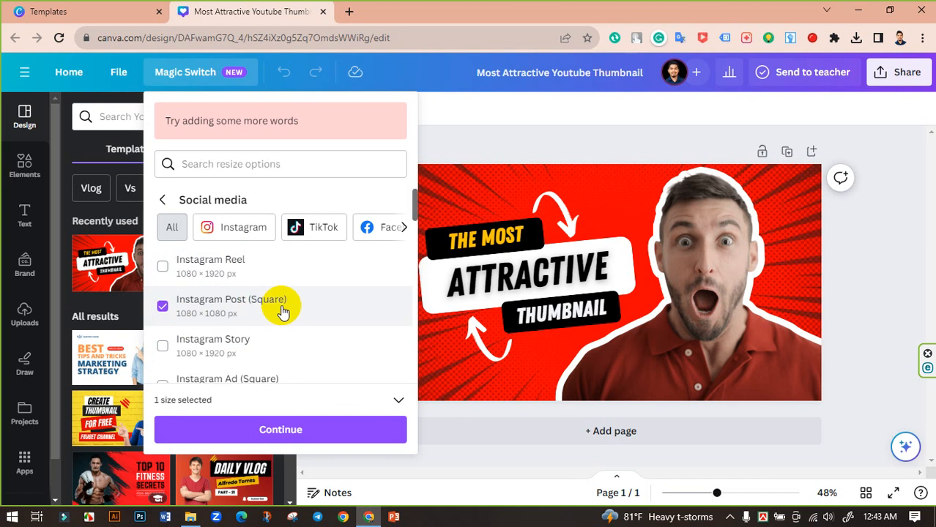
{"action": "scroll", "coordinate": [284, 313], "scroll_direction": "down", "scroll_amount": 1}
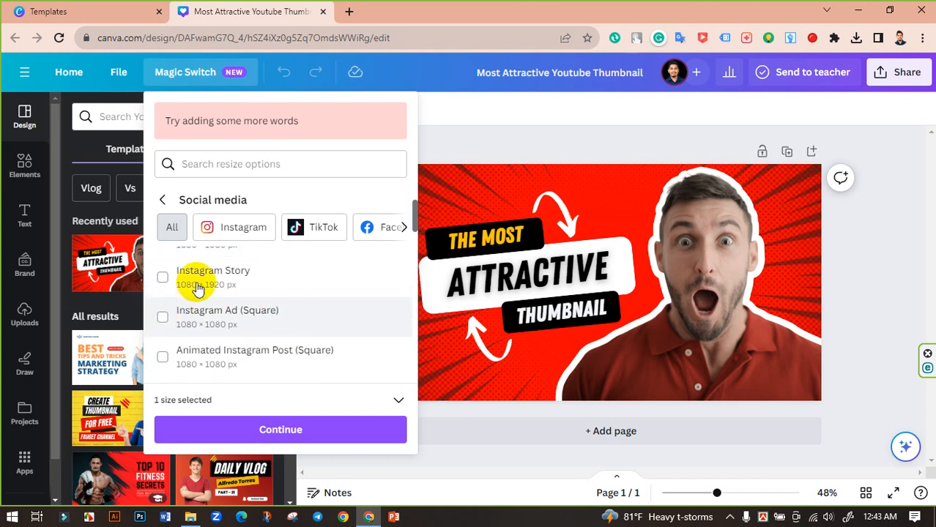
{"action": "scroll", "coordinate": [197, 287], "scroll_direction": "up", "scroll_amount": 2}
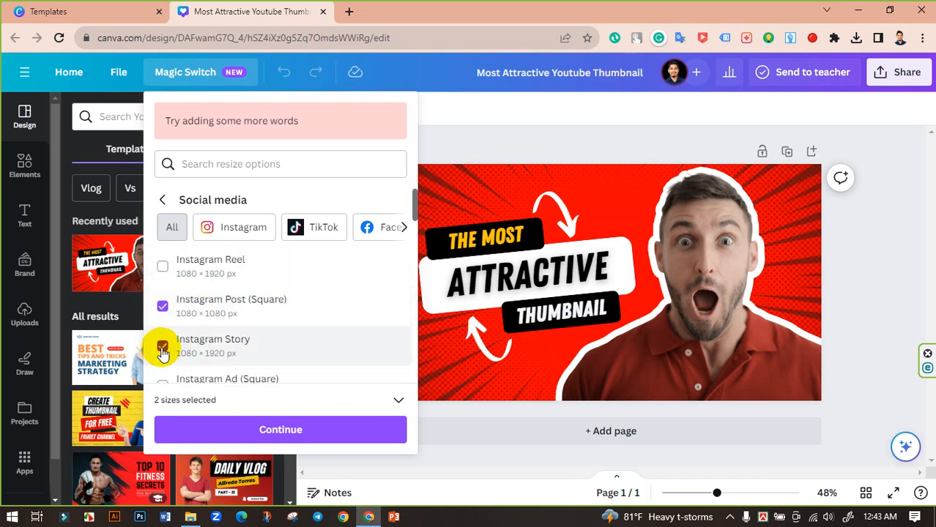
- Add Facebook Post (Landscape) and Facebook Story to the selected social media sizes
{"action": "scroll", "coordinate": [286, 331], "scroll_direction": "down", "scroll_amount": 3}
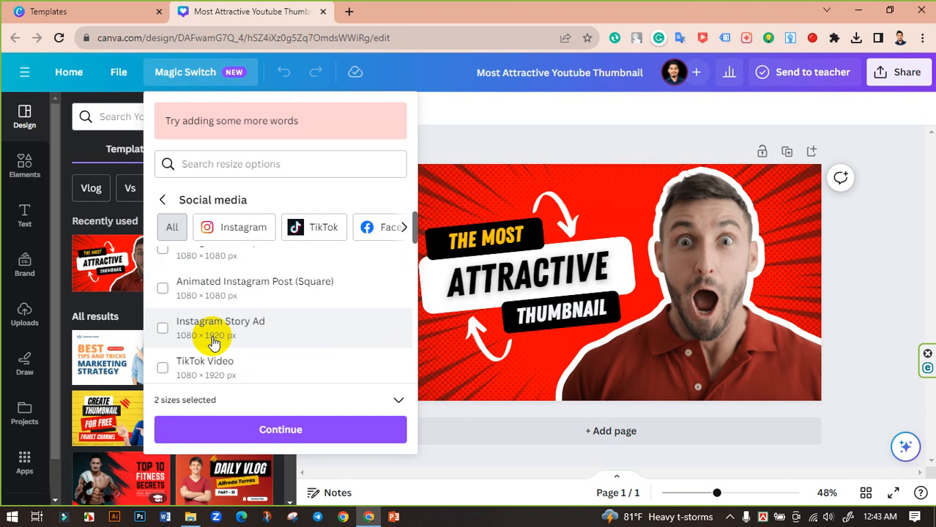
{"action": "scroll", "coordinate": [249, 332], "scroll_direction": "down", "scroll_amount": 2}
{"action": "scroll", "coordinate": [260, 332], "scroll_direction": "down", "scroll_amount": 1}
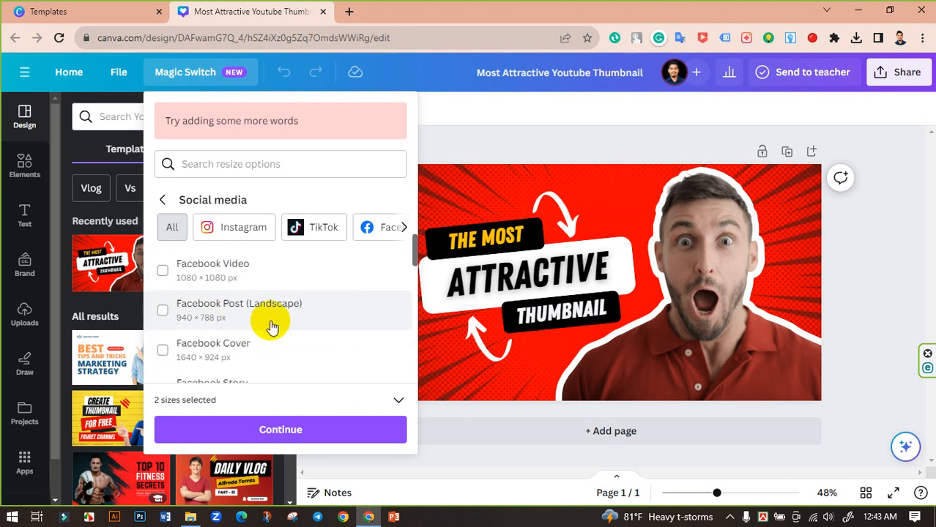
{"action": "left_click", "coordinate": [164, 314]}
{"action": "scroll", "coordinate": [238, 324], "scroll_direction": "up", "scroll_amount": 5}
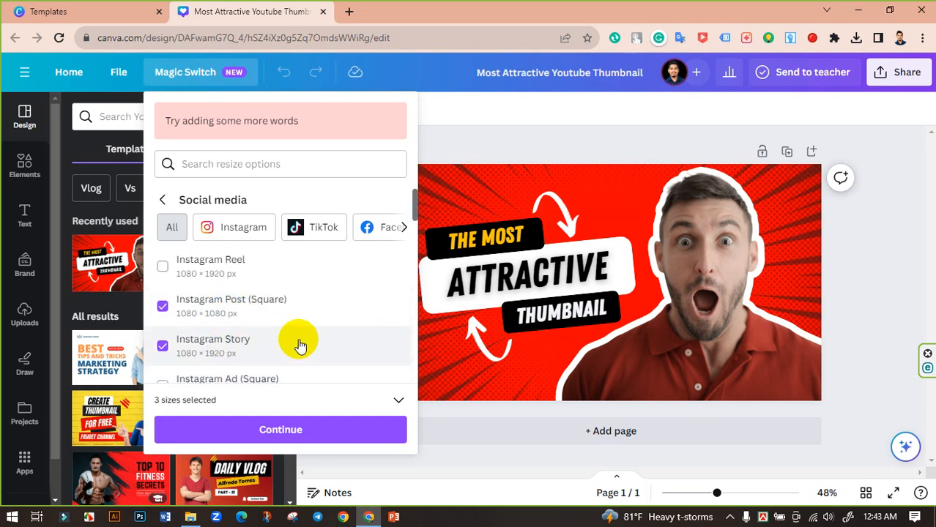
{"action": "scroll", "coordinate": [299, 344], "scroll_direction": "down", "scroll_amount": 5}
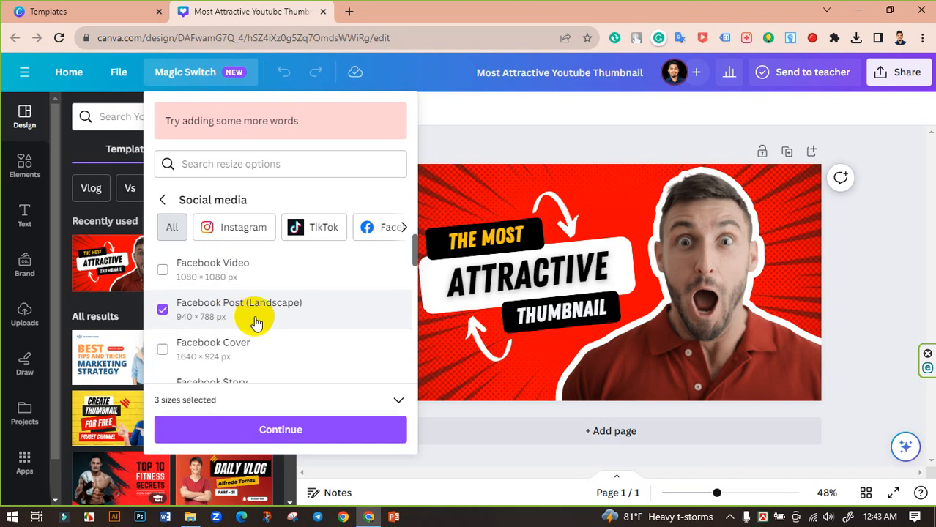
{"action": "scroll", "coordinate": [264, 324], "scroll_direction": "down", "scroll_amount": 1}
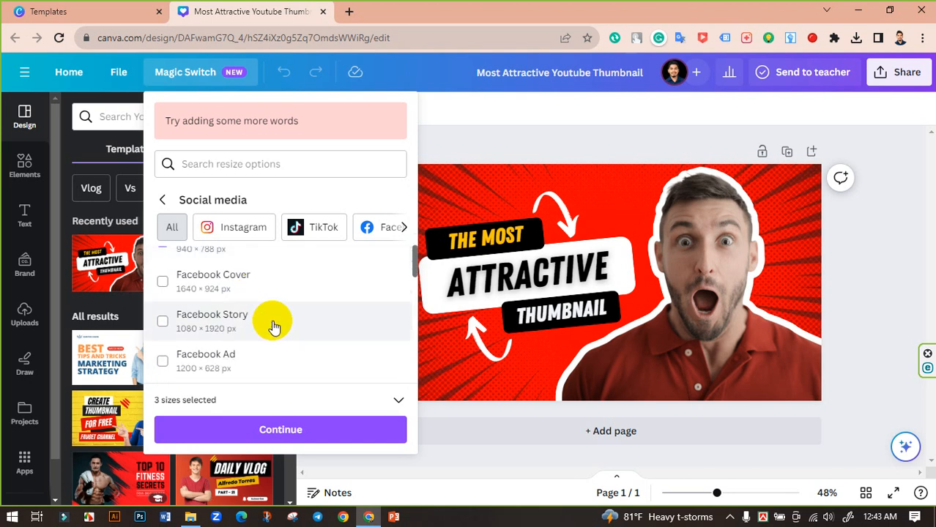
{"action": "left_click", "coordinate": [162, 322]}
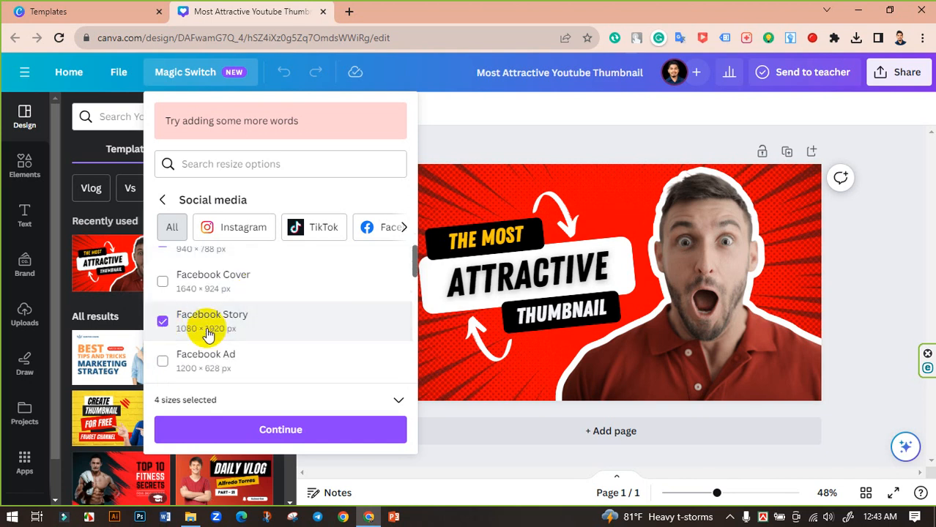
- Preview the selected sizes, create resized copies for all four, and review the list of new designs
{"action": "left_click", "coordinate": [280, 430]}
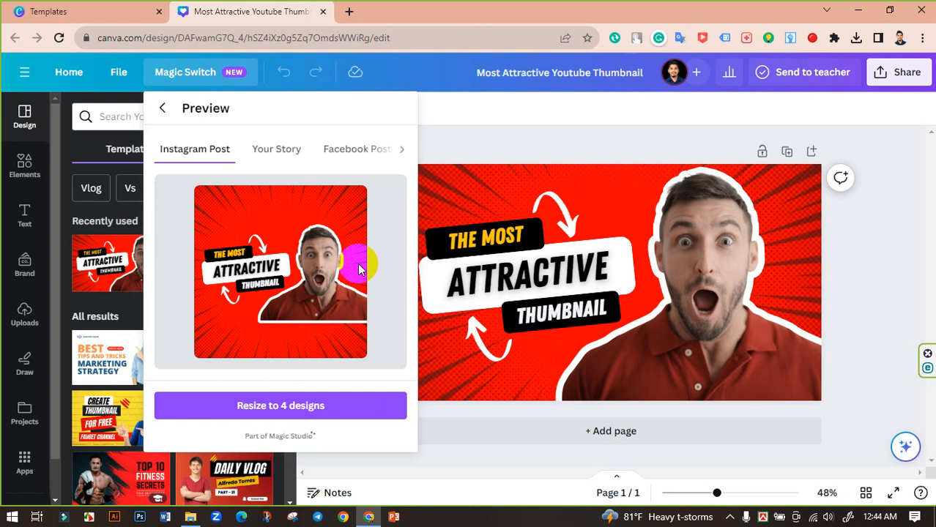
{"action": "left_click", "coordinate": [290, 410]}
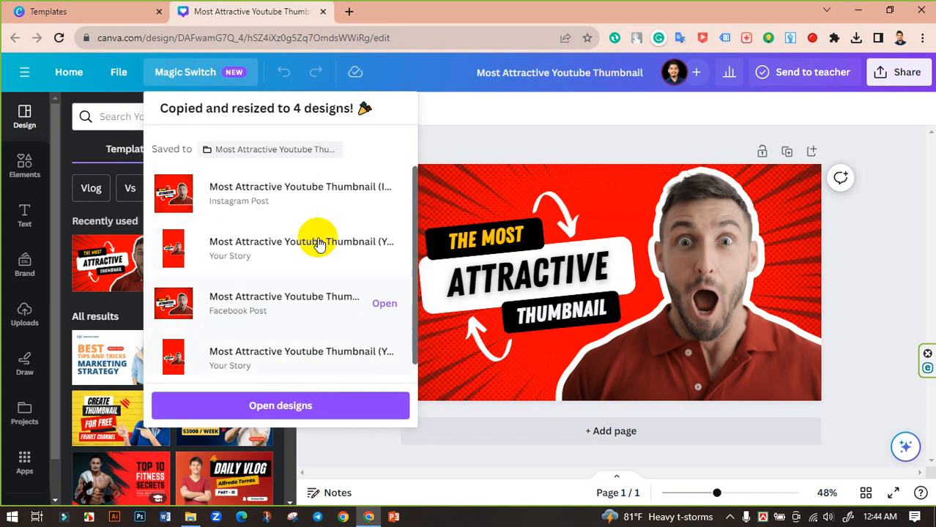
{"action": "scroll", "coordinate": [333, 344], "scroll_direction": "down", "scroll_amount": 1}
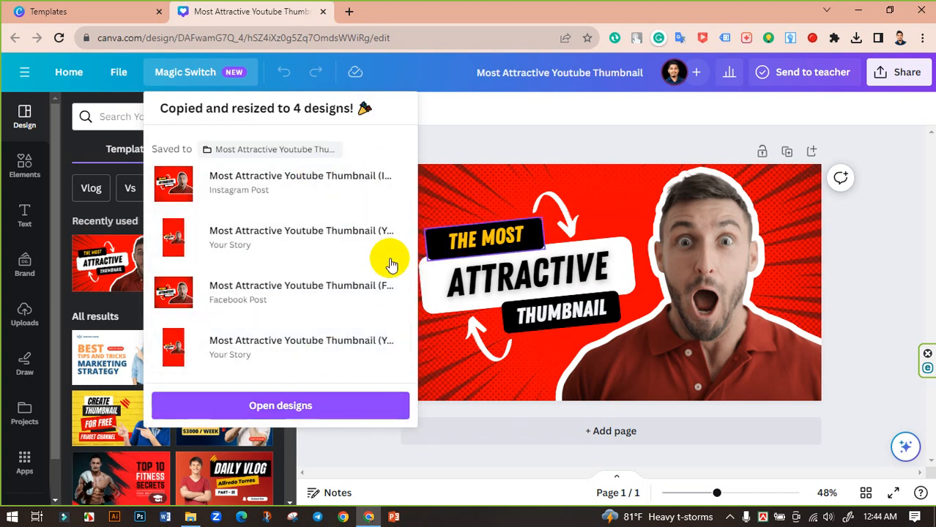
{"action": "scroll", "coordinate": [318, 219], "scroll_direction": "up", "scroll_amount": 1}
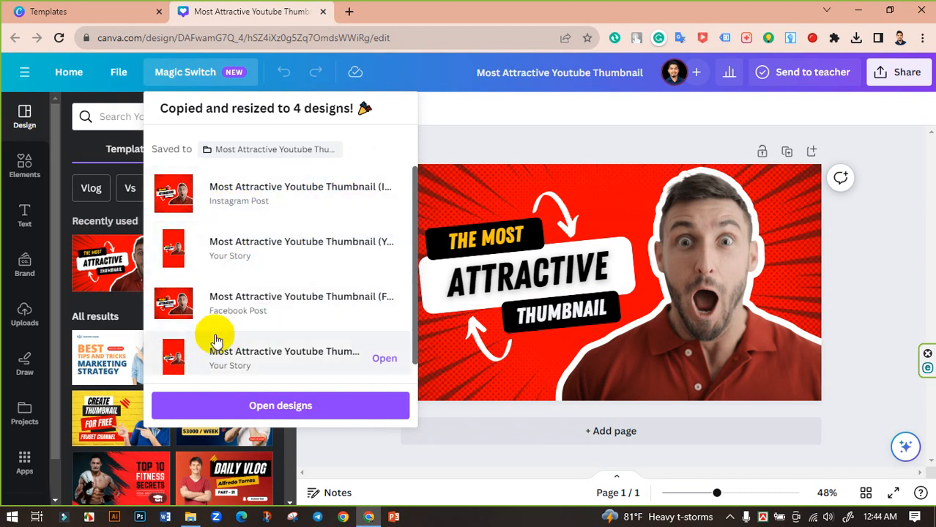
{"action": "scroll", "coordinate": [245, 352], "scroll_direction": "down", "scroll_amount": 1}
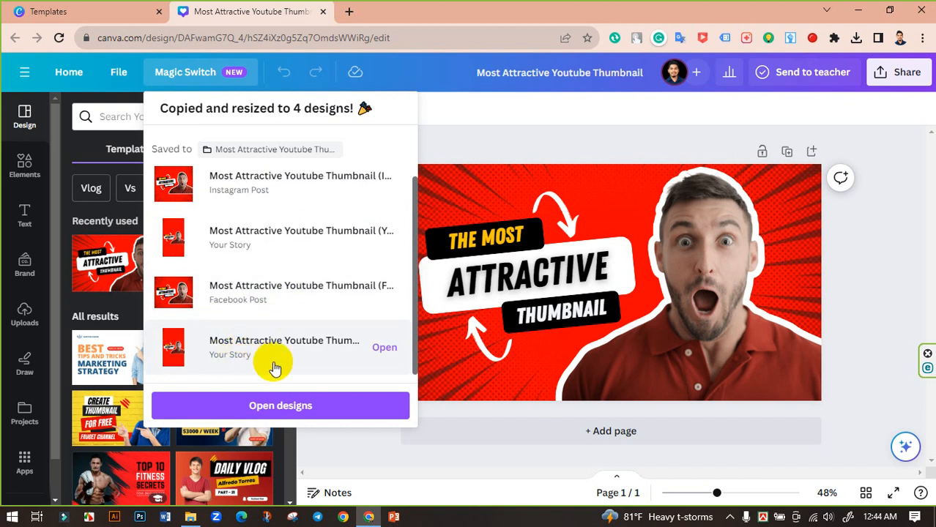
- Try to open all four resized designs at once, and dismiss the pop-up permission dialog
{"action": "left_click", "coordinate": [273, 409]}
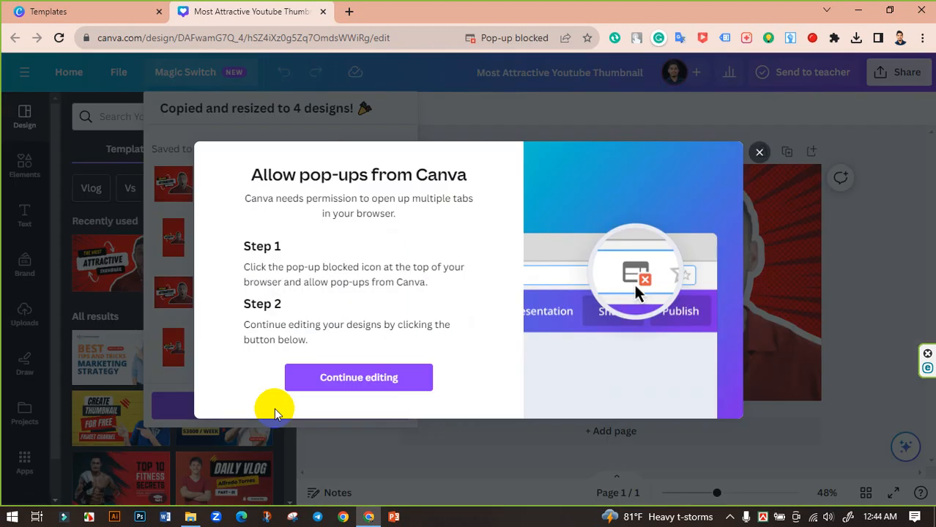
{"action": "left_click", "coordinate": [354, 378]}
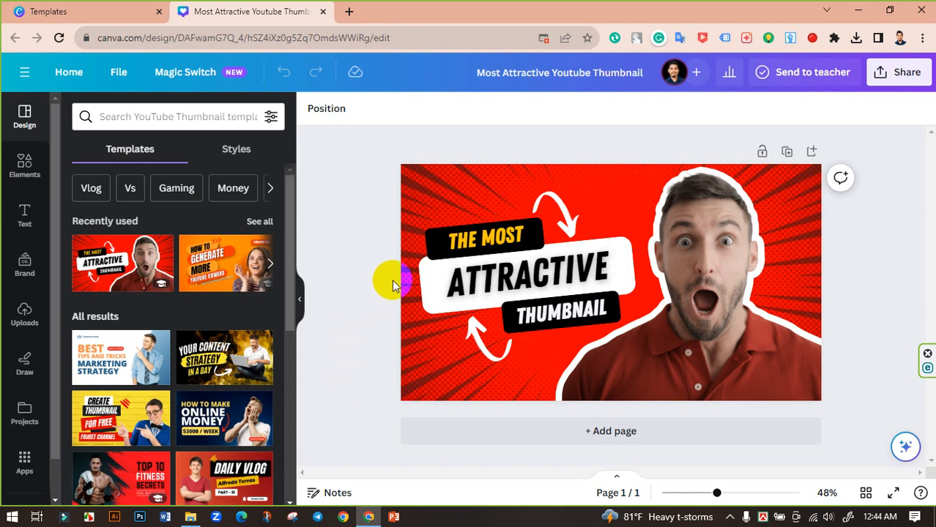
{"action": "left_click", "coordinate": [505, 382]}
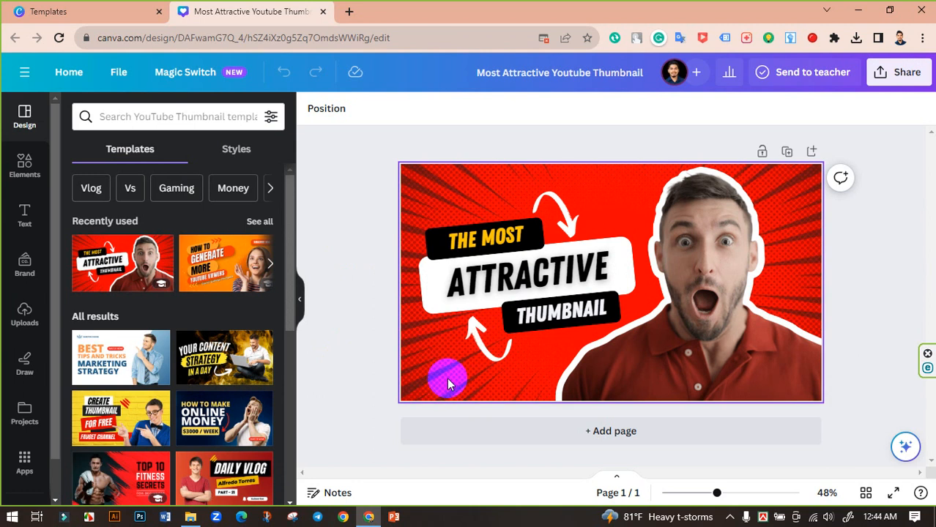
- Resize the original thumbnail again into Instagram Post (Square), Instagram Story, Facebook Post (Landscape) and Facebook Story copies
{"action": "left_click", "coordinate": [189, 77]}
{"action": "scroll", "coordinate": [293, 322], "scroll_direction": "down", "scroll_amount": 2}
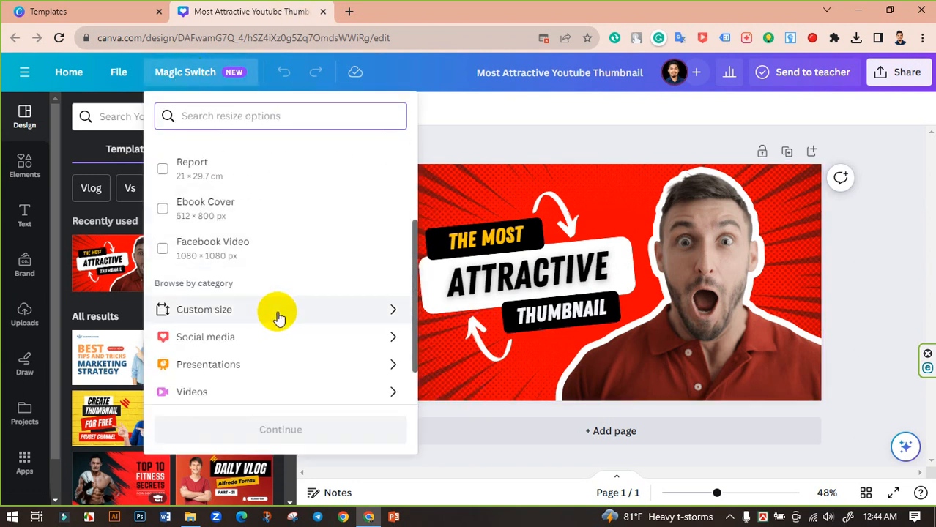
{"action": "left_click", "coordinate": [244, 339]}
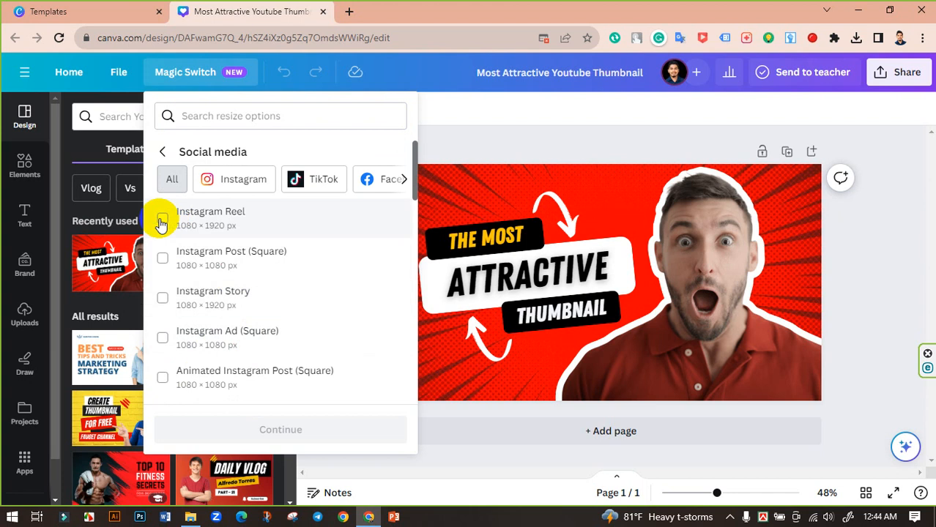
{"action": "left_click", "coordinate": [163, 258]}
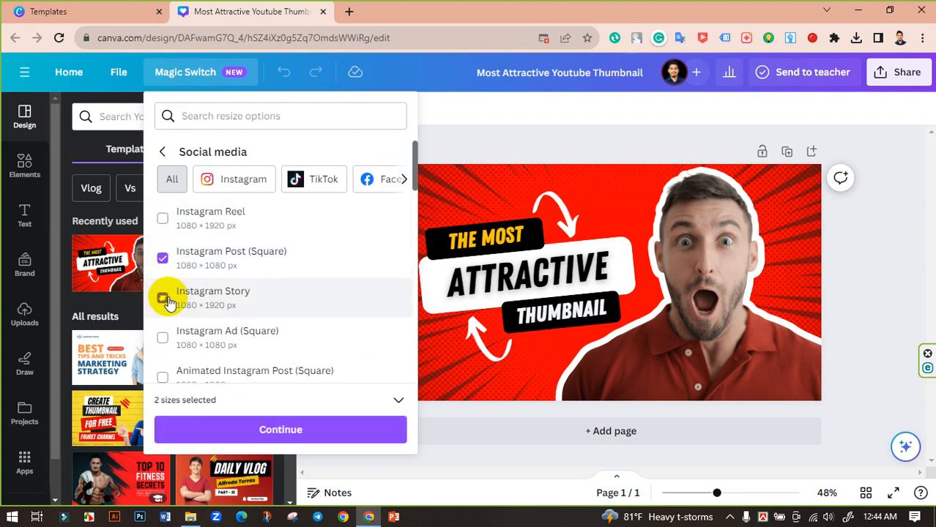
{"action": "scroll", "coordinate": [168, 302], "scroll_direction": "down", "scroll_amount": 5}
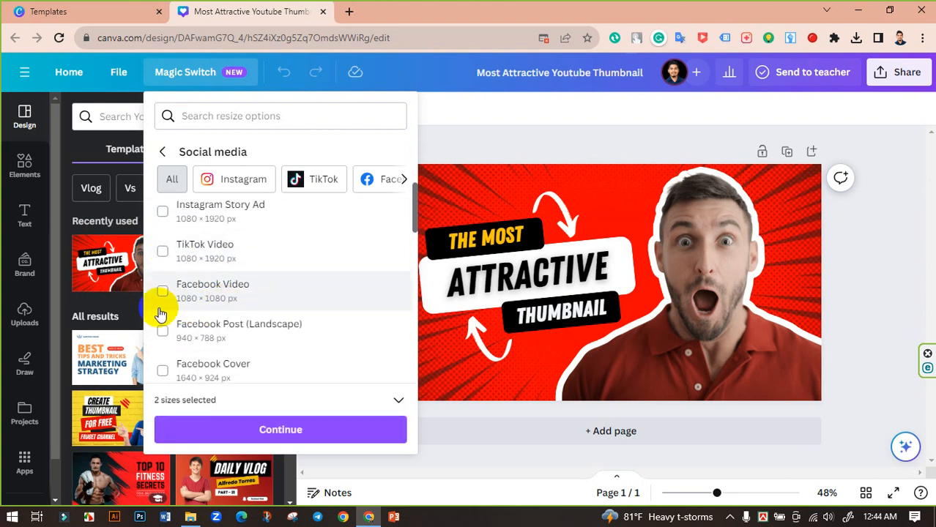
{"action": "left_click", "coordinate": [163, 330]}
{"action": "scroll", "coordinate": [217, 337], "scroll_direction": "down", "scroll_amount": 2}
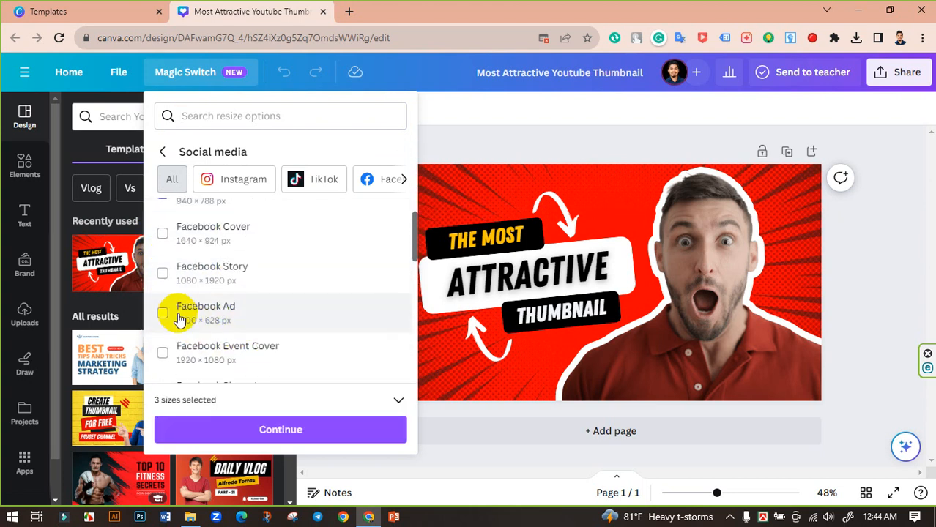
{"action": "left_click", "coordinate": [163, 272]}
{"action": "left_click", "coordinate": [286, 432]}
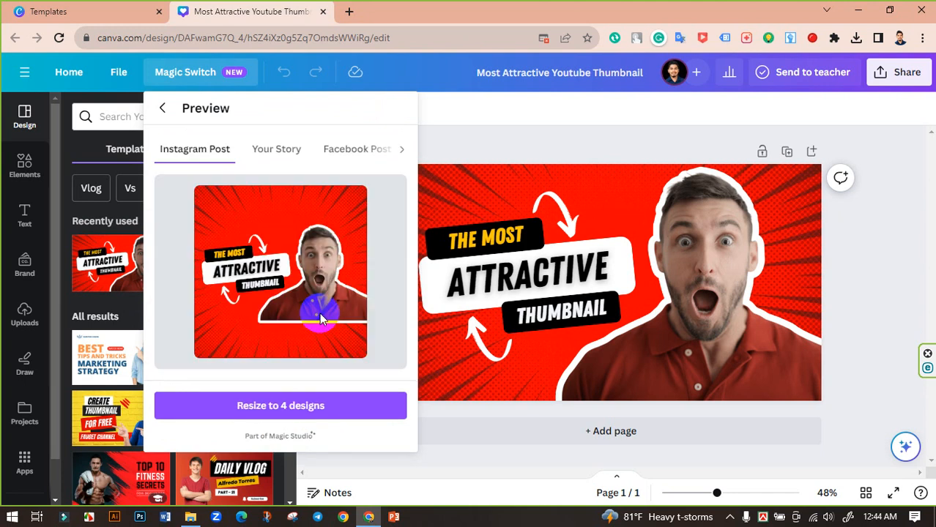
{"action": "left_click", "coordinate": [290, 410]}
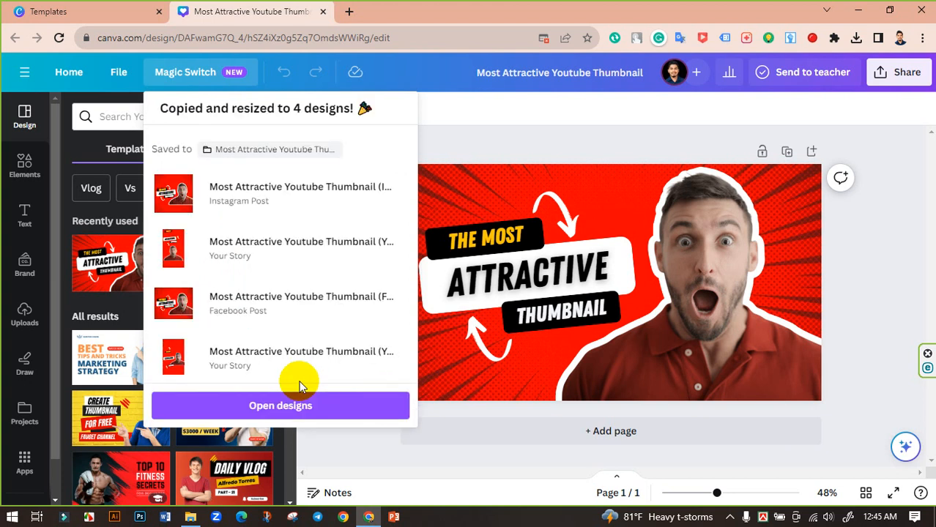
- Open the Instagram Post, Facebook Post and both Your Story copies one by one, each in its own tab
{"action": "left_click", "coordinate": [385, 195]}
{"action": "left_click", "coordinate": [255, 8]}
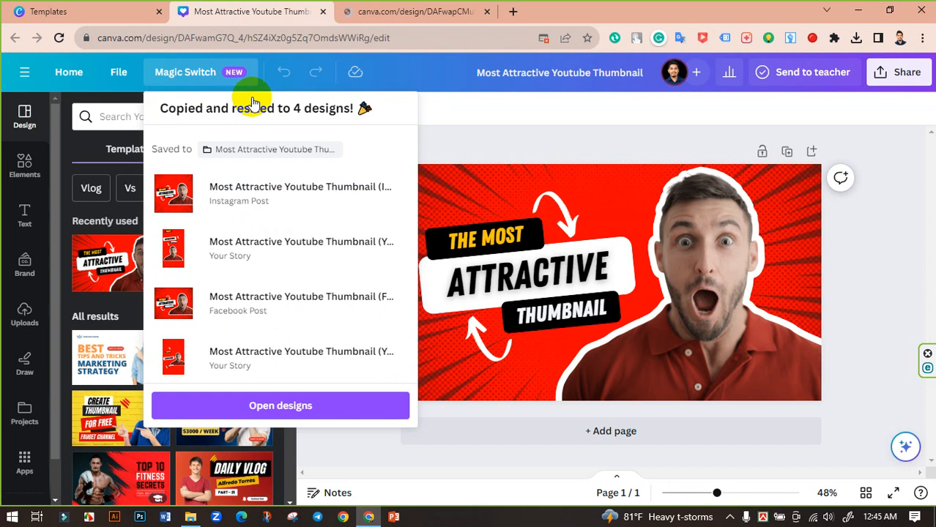
{"action": "left_click", "coordinate": [379, 249]}
{"action": "left_click", "coordinate": [270, 8]}
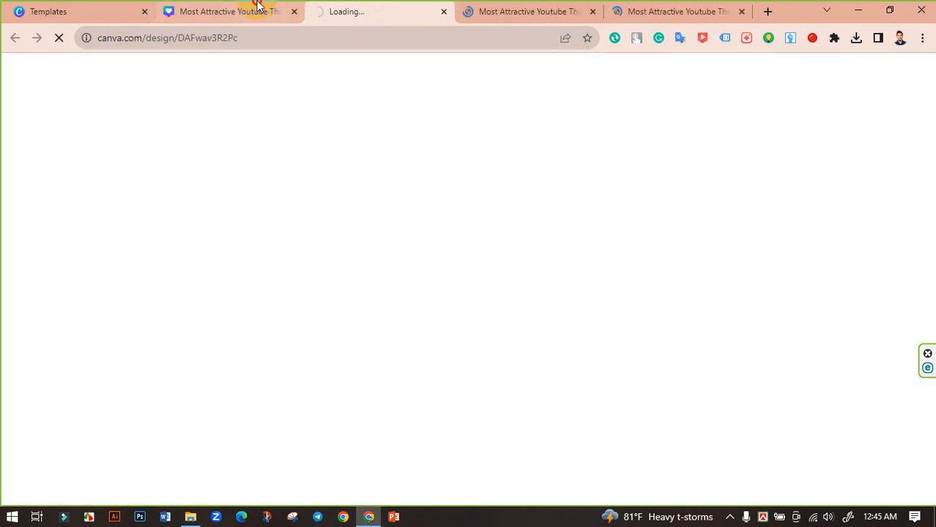
{"action": "left_click", "coordinate": [271, 10]}
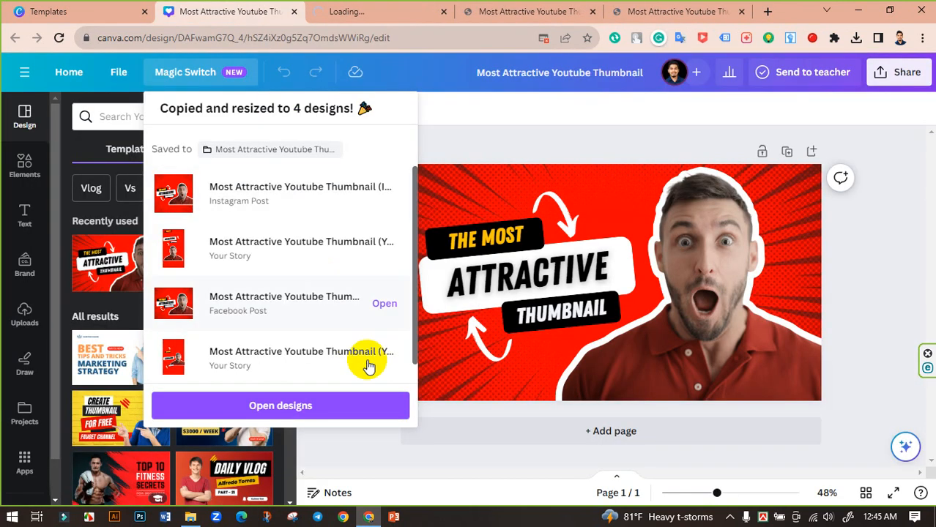
{"action": "left_click", "coordinate": [383, 357]}
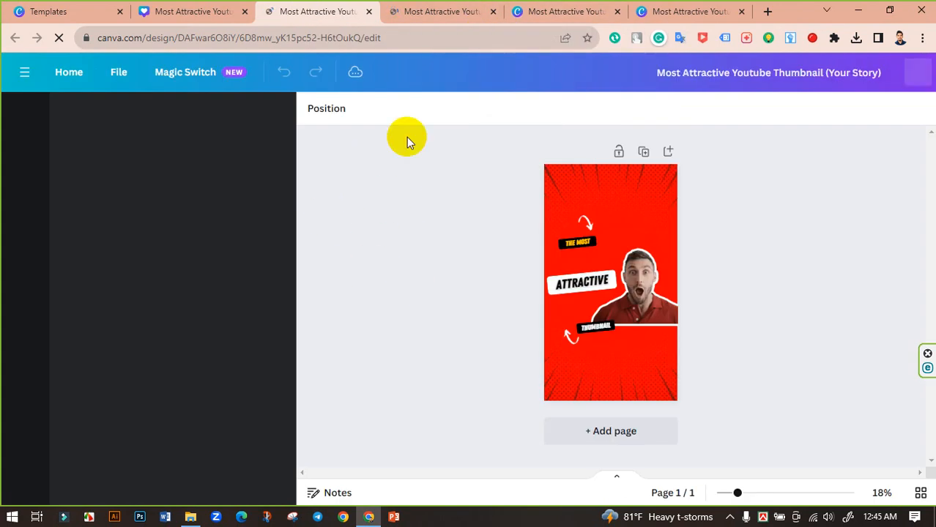
- Switch to the Instagram Post copy and move the man's photo to the bottom centre of the page
{"action": "left_click", "coordinate": [440, 10]}
{"action": "left_click", "coordinate": [564, 10]}
{"action": "left_click", "coordinate": [709, 9]}
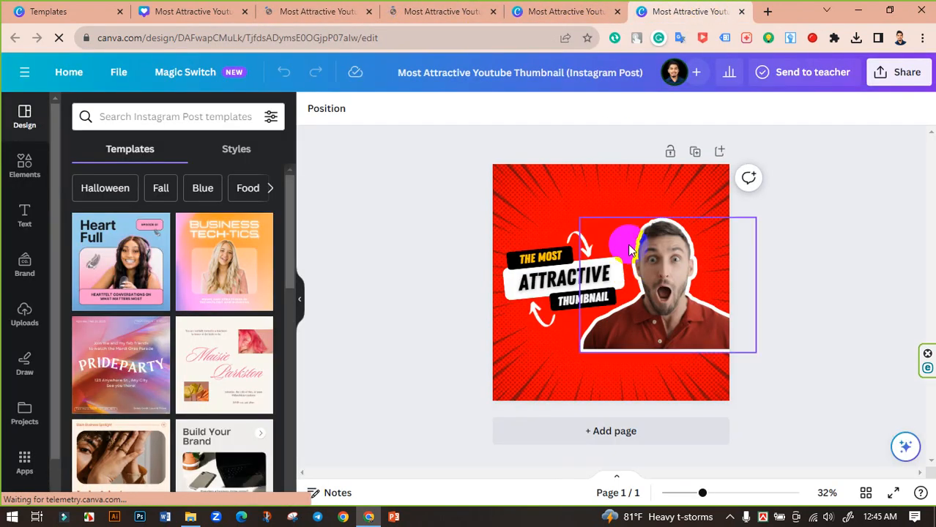
{"action": "left_click_drag", "start_coordinate": [659, 310], "coordinate": [615, 355]}
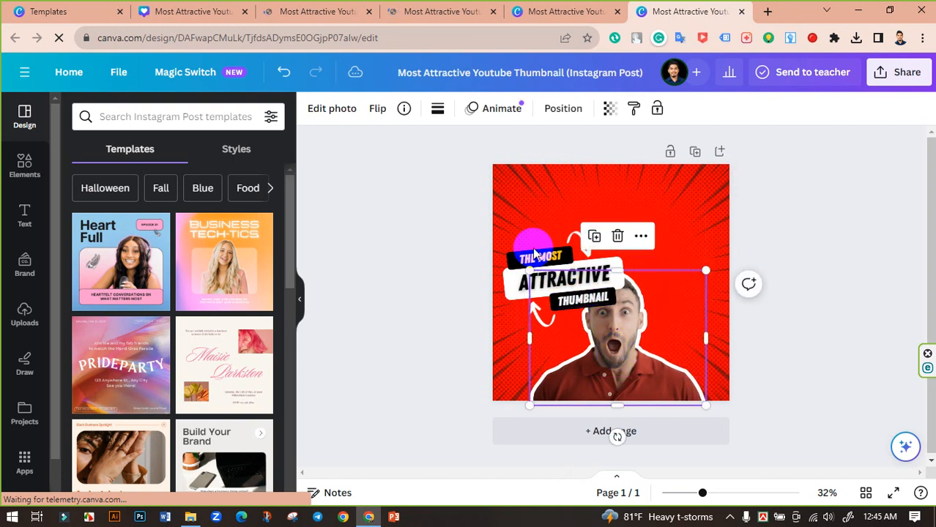
- Select the headline labels with both arrows and move them together above the man's head
{"action": "left_click", "coordinate": [526, 226]}
{"action": "left_click_drag", "start_coordinate": [523, 230], "coordinate": [565, 317]}
{"action": "left_click_drag", "start_coordinate": [586, 275], "coordinate": [632, 210]}
{"action": "key", "text": "ctrl+z"}
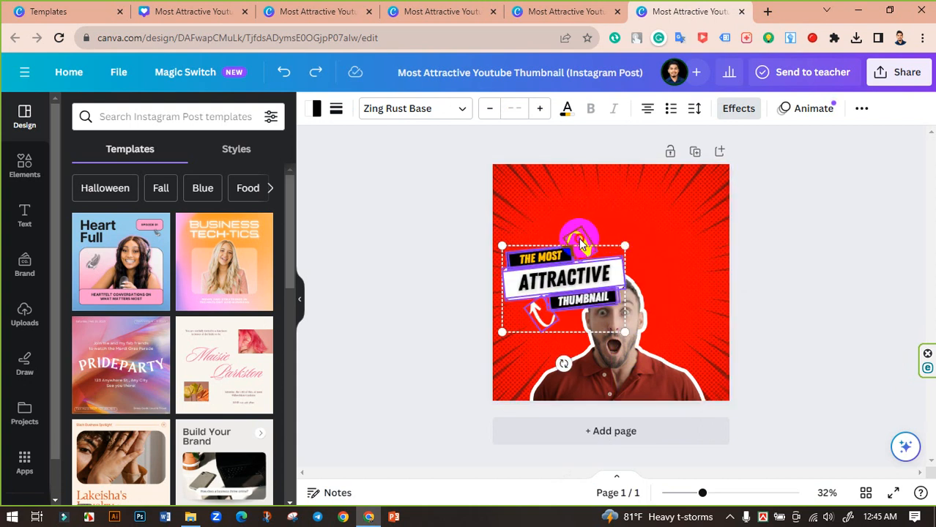
{"action": "key", "text": "ctrl+y"}
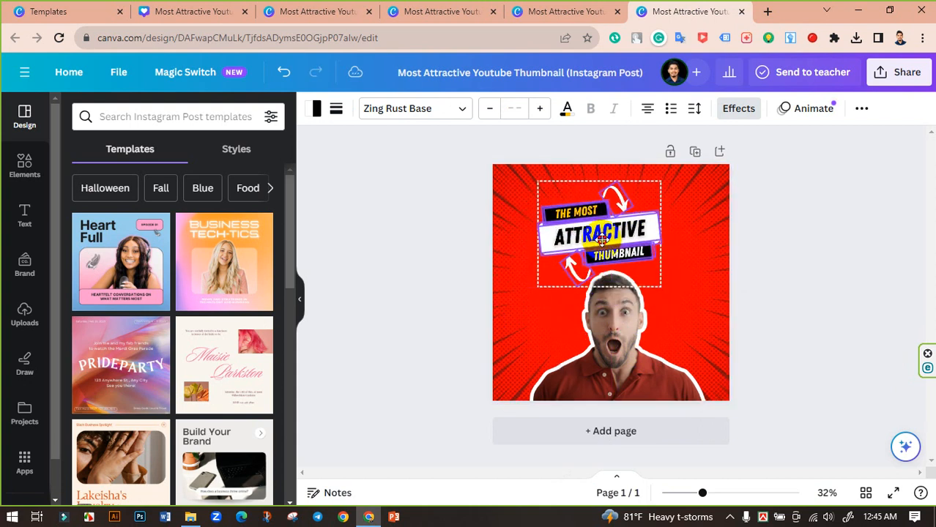
{"action": "left_click", "coordinate": [801, 290]}
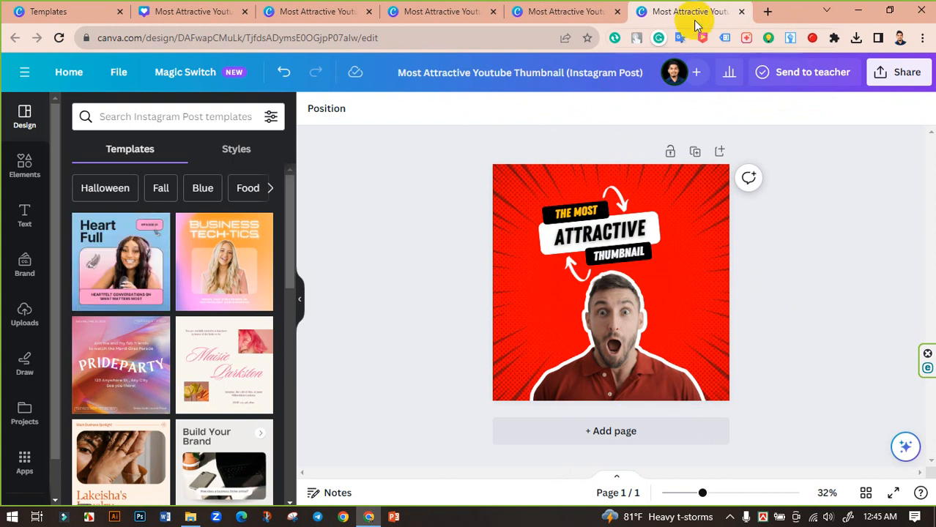
- Close the Instagram Post copy, then set the man's photo at the Your Story page's bottom edge and enlarge it to full page width
{"action": "left_click", "coordinate": [742, 13]}
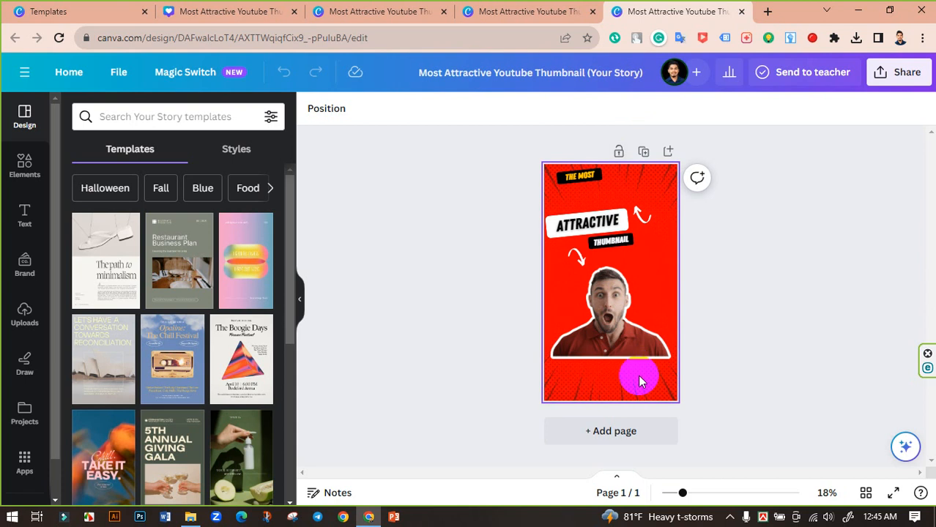
{"action": "left_click_drag", "start_coordinate": [612, 332], "coordinate": [610, 371]}
{"action": "left_click", "coordinate": [739, 360]}
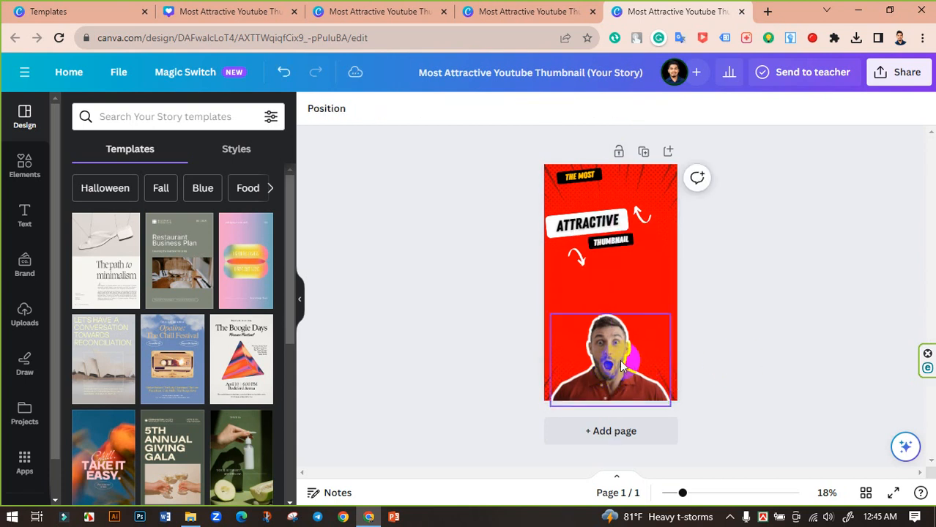
{"action": "left_click", "coordinate": [650, 327]}
{"action": "left_click_drag", "start_coordinate": [674, 316], "coordinate": [681, 301]}
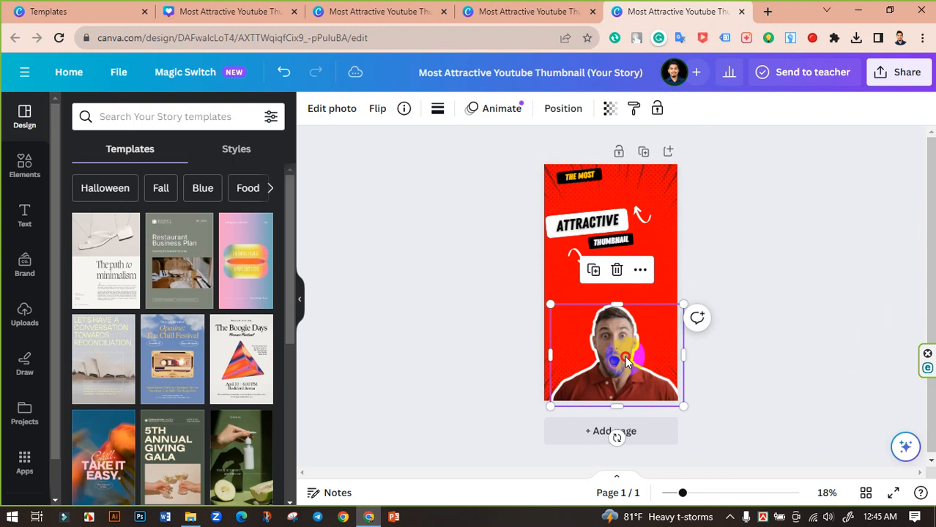
{"action": "left_click_drag", "start_coordinate": [616, 350], "coordinate": [621, 358]}
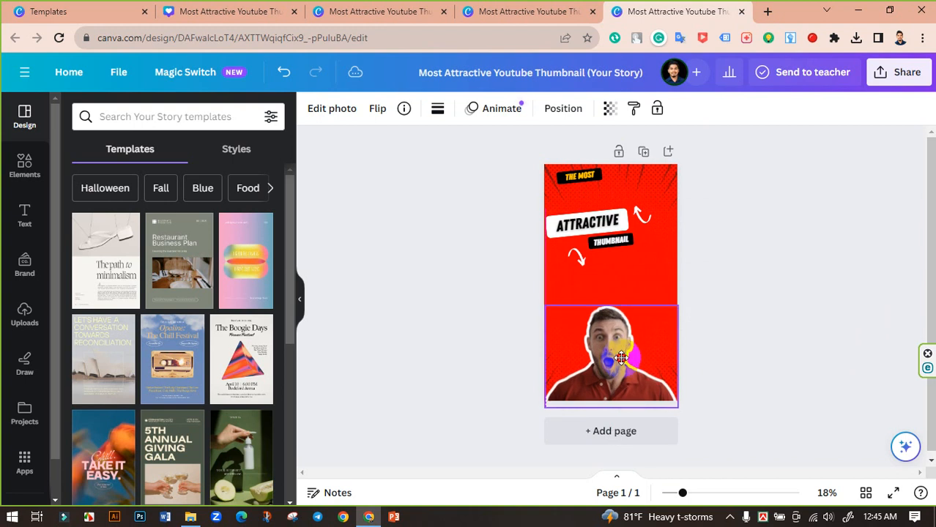
{"action": "left_click", "coordinate": [648, 261]}
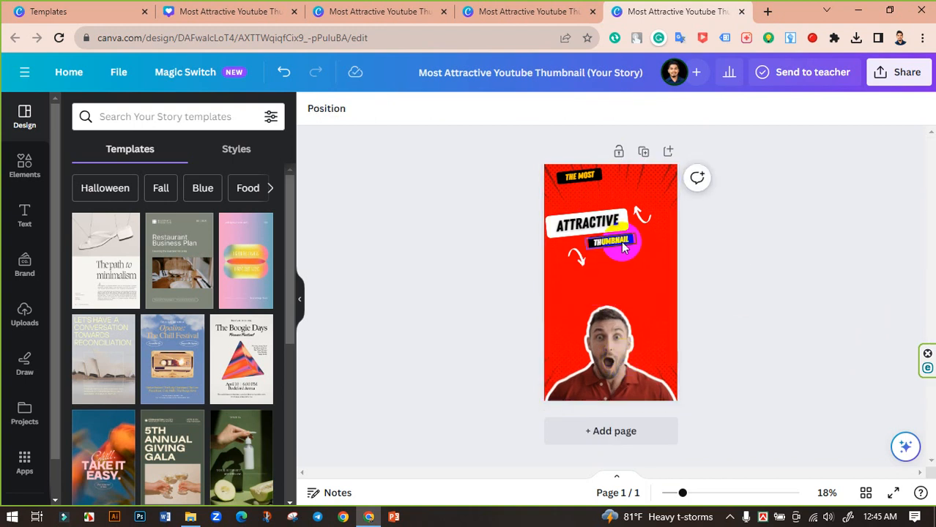
- Select the ATTRACTIVE and THUMBNAIL labels with both arrows and move them down together, closer to the man's head
{"action": "left_click", "coordinate": [623, 243]}
{"action": "left_click", "coordinate": [577, 253], "text": "shift"}
{"action": "left_click", "coordinate": [594, 226], "text": "shift"}
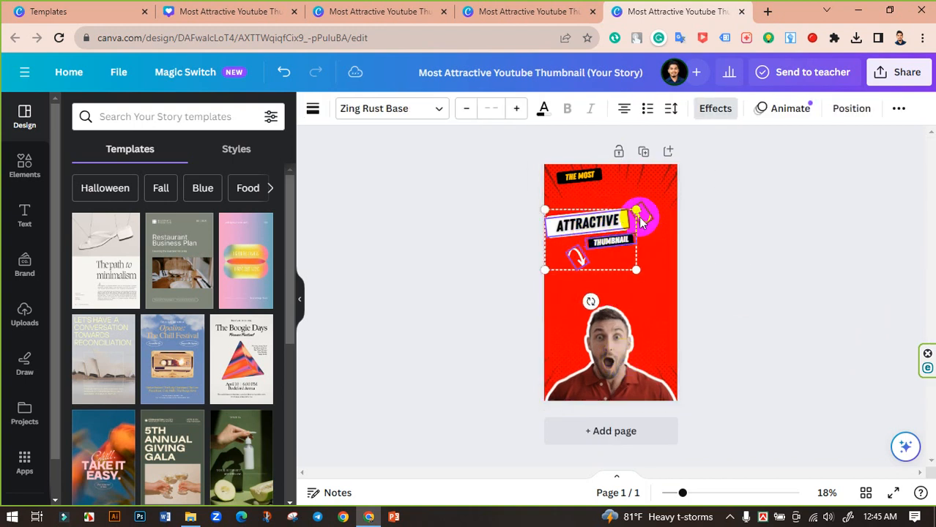
{"action": "left_click", "coordinate": [642, 217], "text": "shift"}
{"action": "left_click_drag", "start_coordinate": [616, 230], "coordinate": [626, 257]}
{"action": "key", "text": "ctrl+z"}
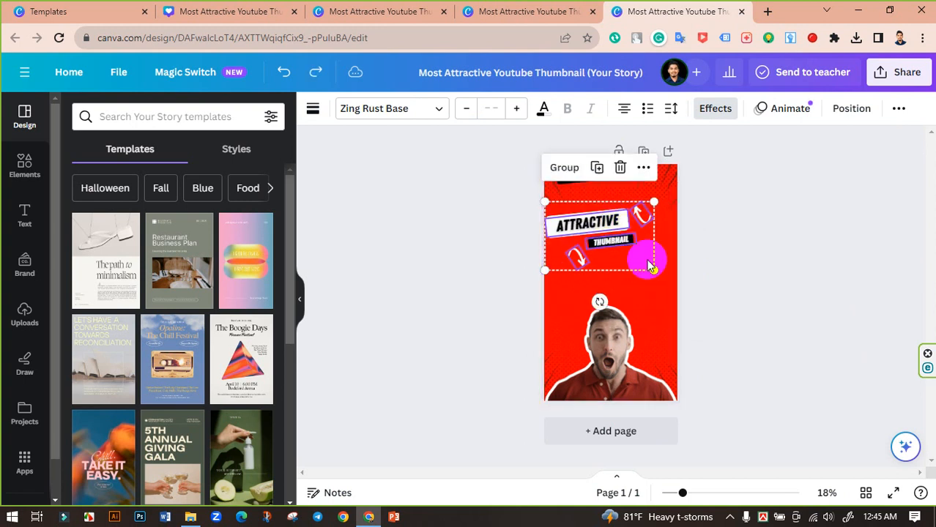
{"action": "left_click", "coordinate": [659, 289]}
{"action": "left_click_drag", "start_coordinate": [659, 289], "coordinate": [588, 248]}
{"action": "left_click", "coordinate": [732, 295]}
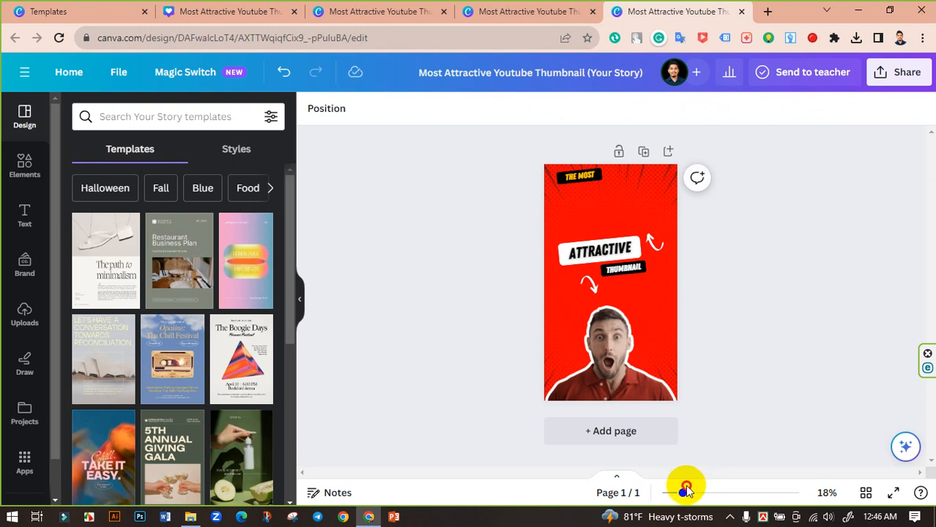
- Move the THE MOST label directly above ATTRACTIVE and enlarge it to a font size of about 75.3
{"action": "left_click_drag", "start_coordinate": [682, 492], "coordinate": [697, 492]}
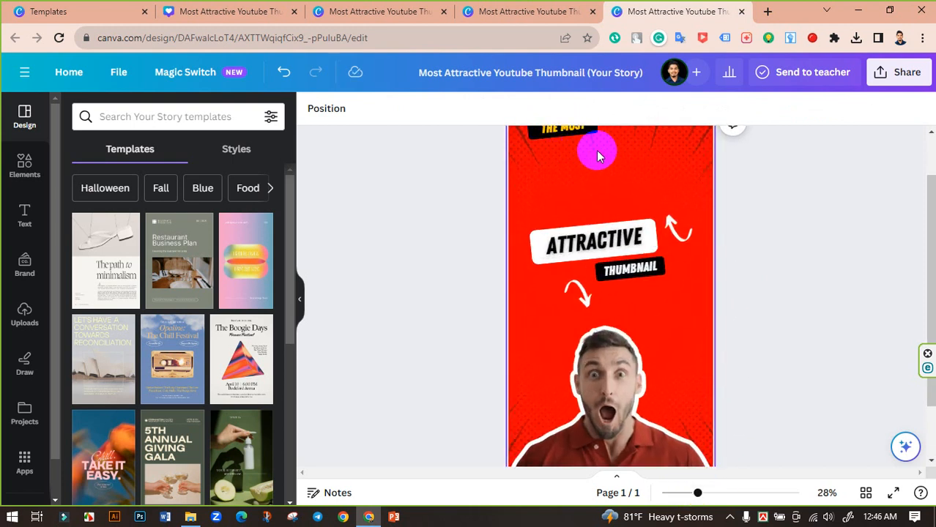
{"action": "scroll", "coordinate": [513, 214], "scroll_direction": "up", "scroll_amount": 2}
{"action": "left_click", "coordinate": [577, 191]}
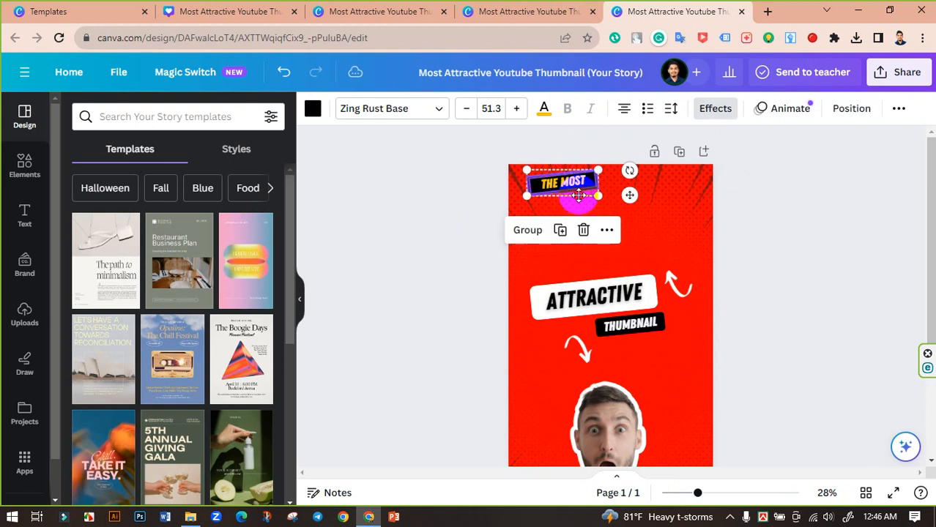
{"action": "left_click_drag", "start_coordinate": [578, 196], "coordinate": [635, 235]}
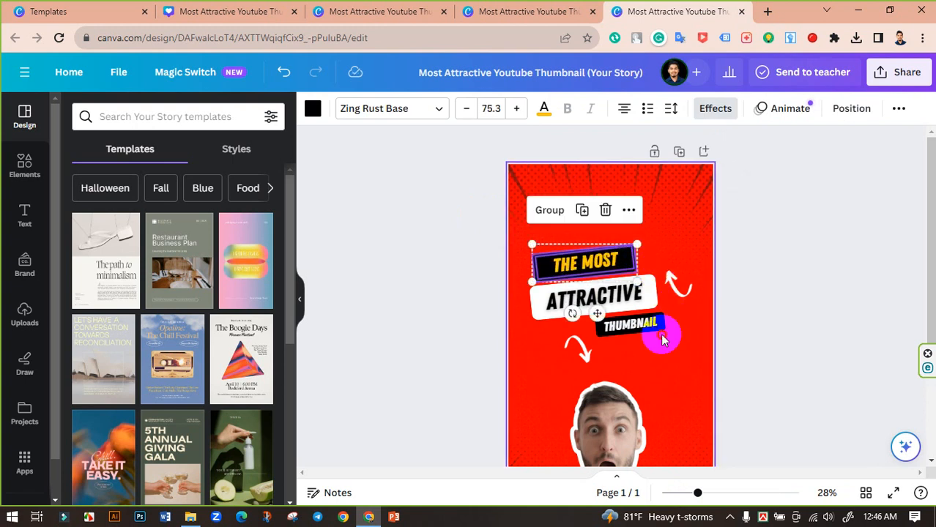
- Enlarge the whole headline with its arrows slightly and place the upper arrow beside the THE MOST label
{"action": "left_click_drag", "start_coordinate": [662, 335], "coordinate": [585, 249]}
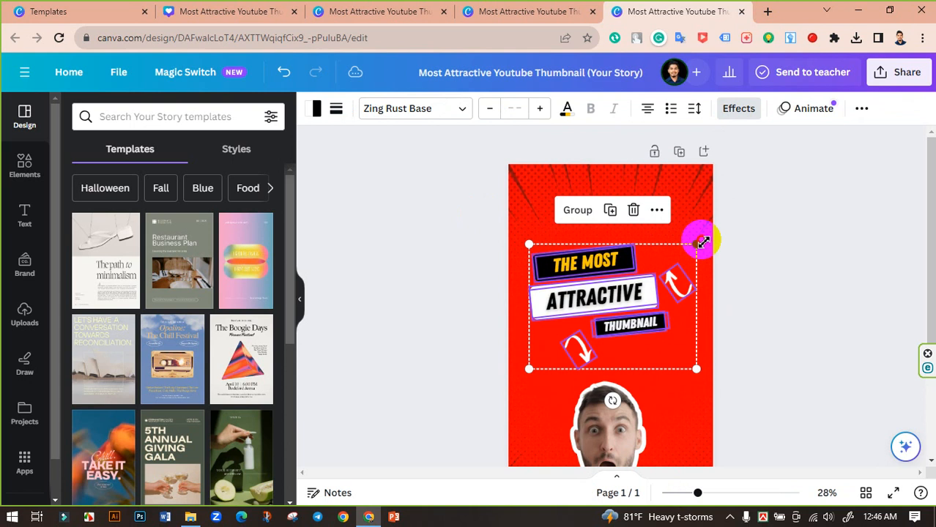
{"action": "left_click_drag", "start_coordinate": [701, 242], "coordinate": [709, 235]}
{"action": "left_click_drag", "start_coordinate": [638, 290], "coordinate": [670, 246]}
{"action": "left_click", "coordinate": [791, 291]}
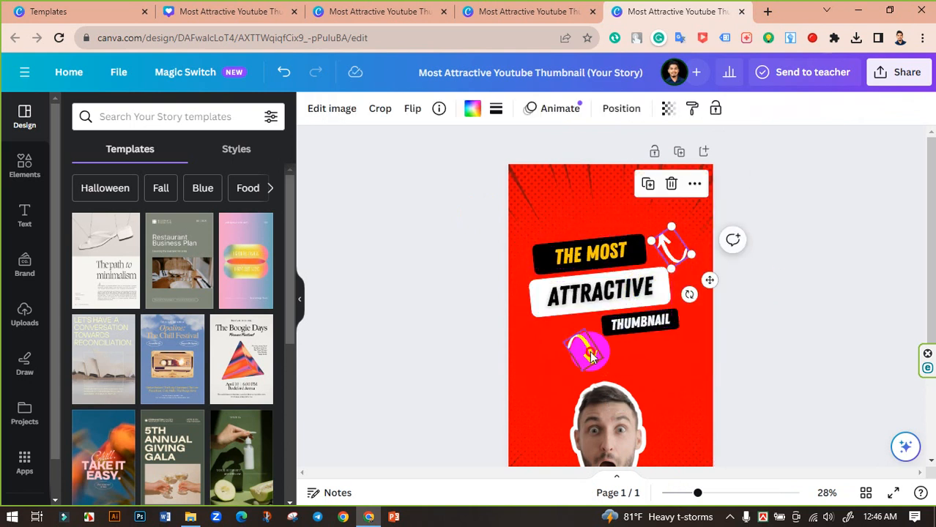
{"action": "left_click", "coordinate": [771, 307]}
{"action": "scroll", "coordinate": [772, 308], "scroll_direction": "down", "scroll_amount": 2}
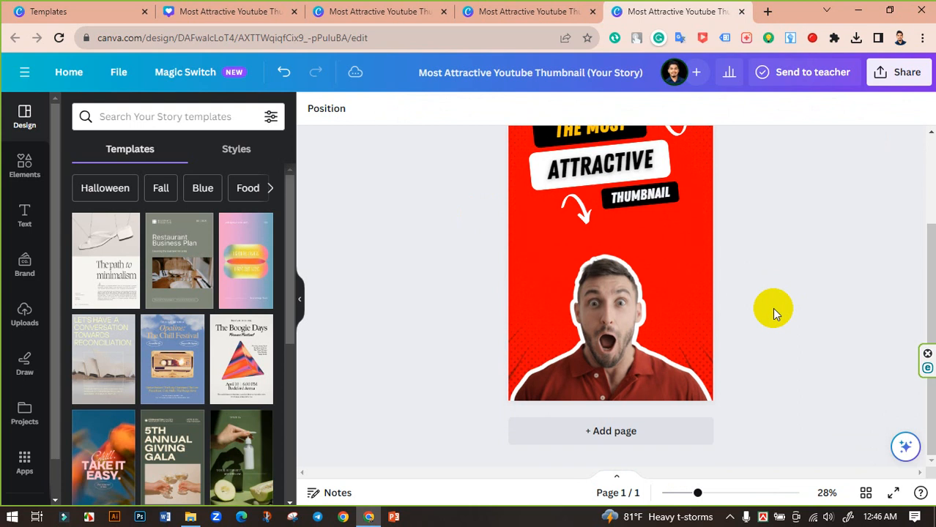
{"action": "scroll", "coordinate": [772, 307], "scroll_direction": "up", "scroll_amount": 2}
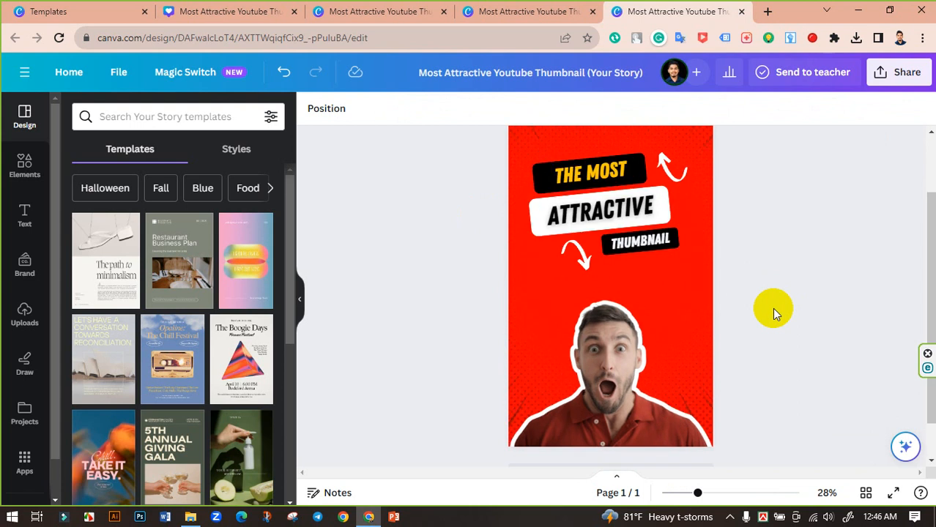
- Close this Your Story copy and move the man's photo down to the bottom edge of the Facebook Post copy
{"action": "left_click", "coordinate": [741, 12]}
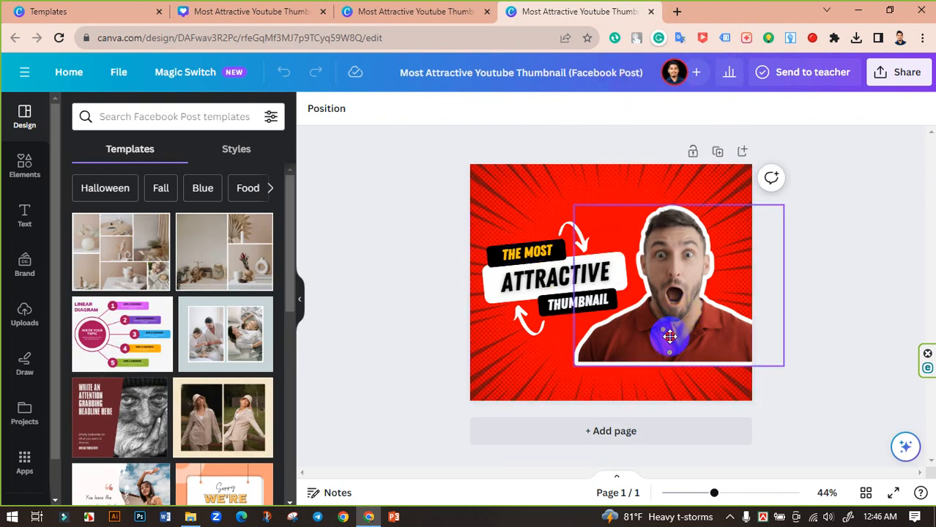
{"action": "left_click_drag", "start_coordinate": [669, 336], "coordinate": [680, 352]}
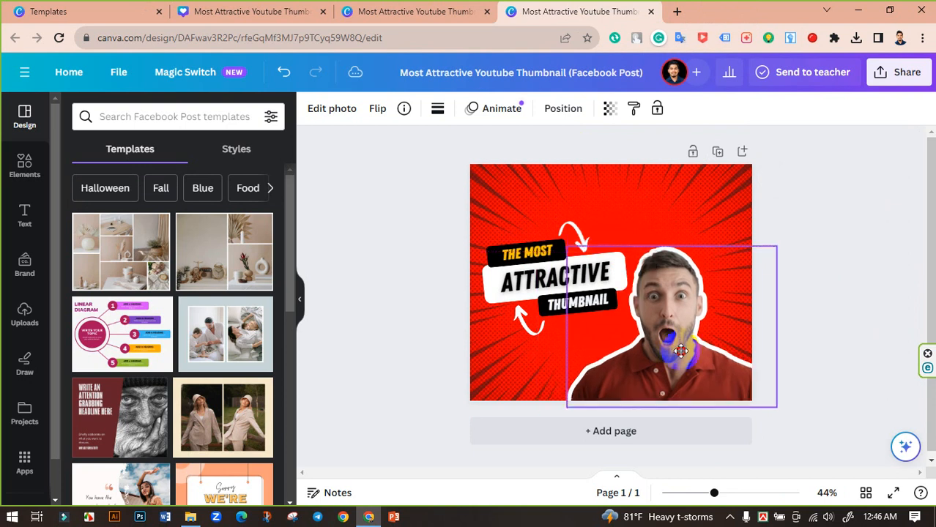
{"action": "left_click", "coordinate": [422, 251]}
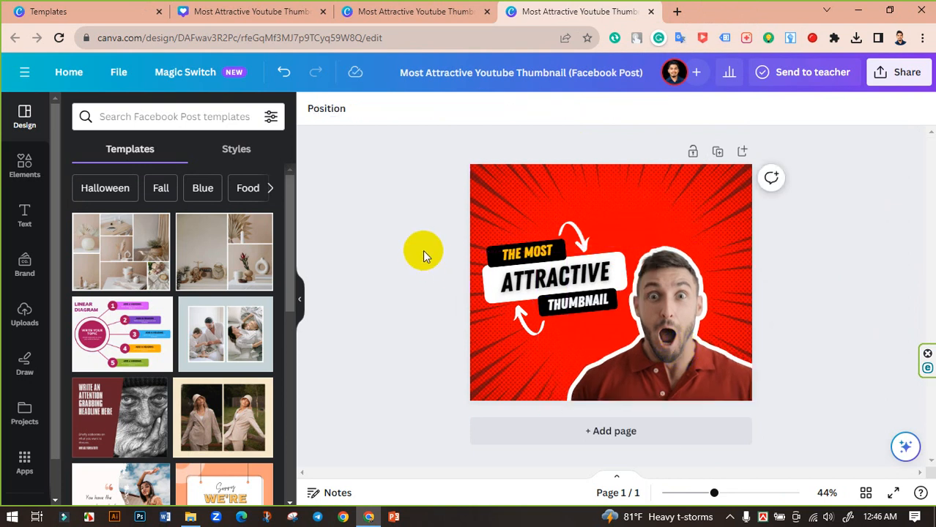
- Close the Facebook Post copy, then move the man's photo to the Your Story page's bottom-right corner and the headline group up to the centre
{"action": "left_click", "coordinate": [651, 12]}
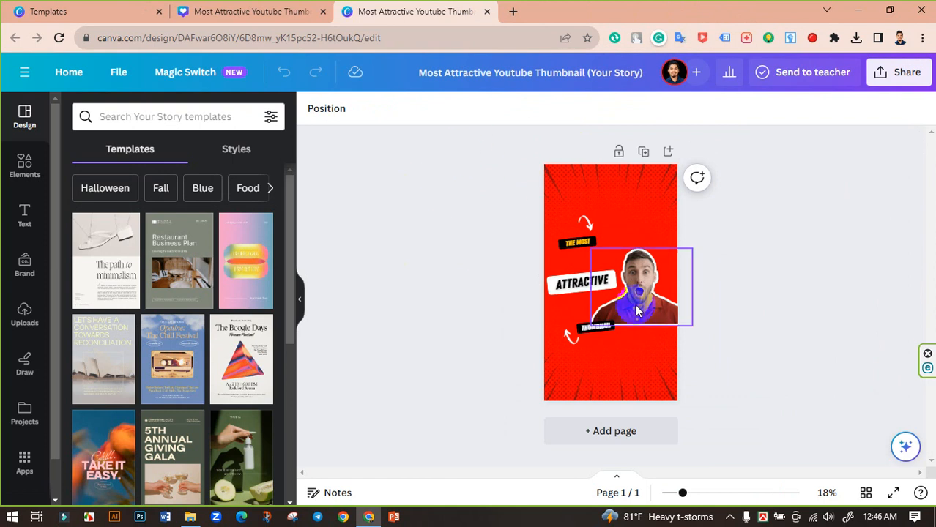
{"action": "left_click_drag", "start_coordinate": [637, 293], "coordinate": [674, 360]}
{"action": "left_click", "coordinate": [558, 207]}
{"action": "left_click_drag", "start_coordinate": [558, 207], "coordinate": [627, 277]}
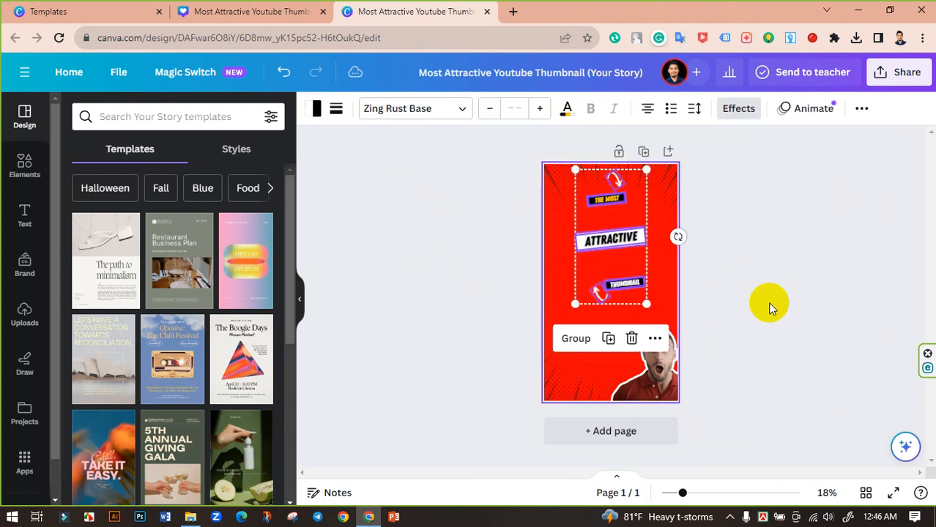
- Centre the man's photo at the bottom of the story page and enlarge it to fill the page width
{"action": "left_click", "coordinate": [758, 308]}
{"action": "left_click_drag", "start_coordinate": [646, 376], "coordinate": [610, 355]}
{"action": "key", "text": "alt"}
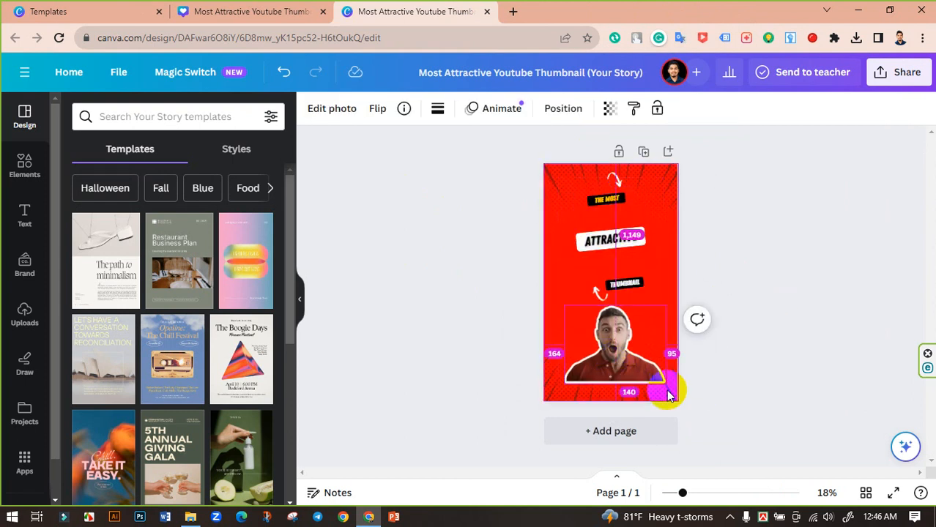
{"action": "left_click_drag", "start_coordinate": [670, 384], "coordinate": [688, 401]}
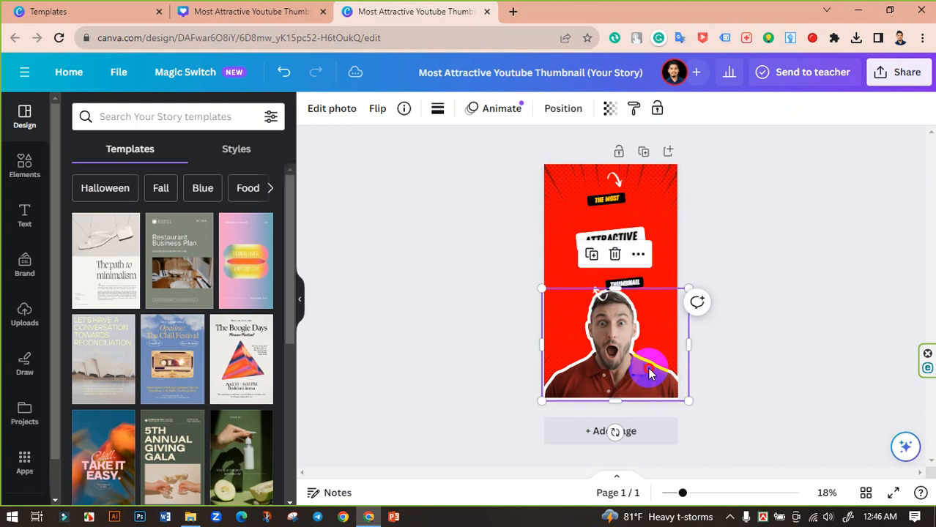
{"action": "left_click", "coordinate": [770, 334]}
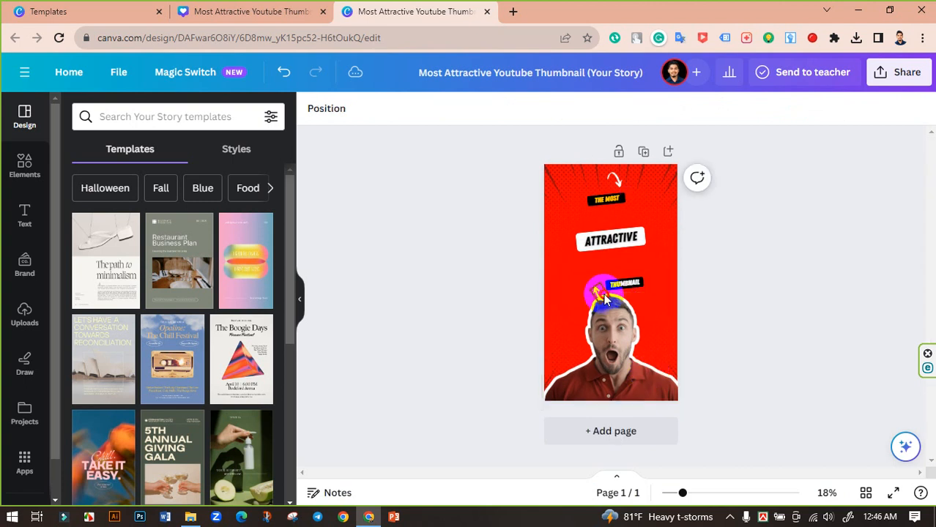
- Move the lower arrow to the left of the THUMBNAIL label and undo the shift of the label's text
{"action": "left_click_drag", "start_coordinate": [604, 294], "coordinate": [632, 266]}
{"action": "left_click", "coordinate": [710, 273]}
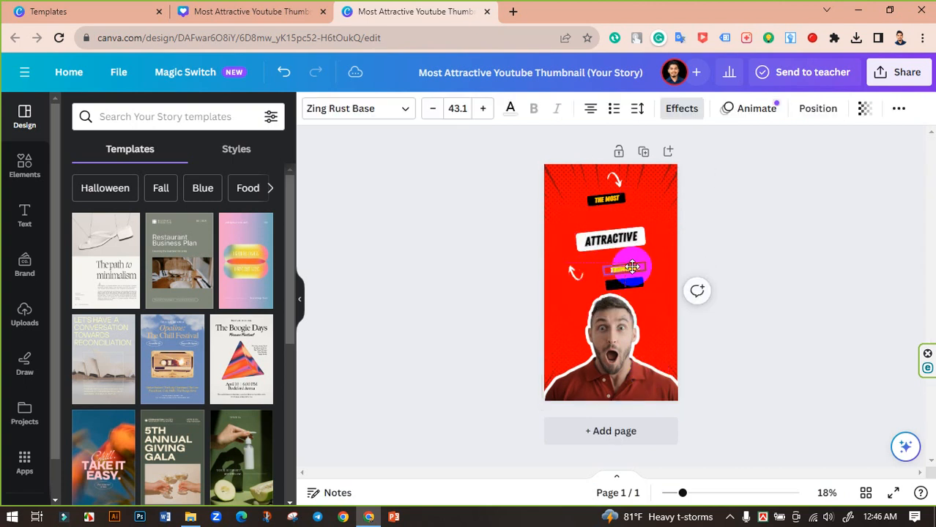
{"action": "key", "text": "ctrl+z"}
{"action": "left_click", "coordinate": [659, 294]}
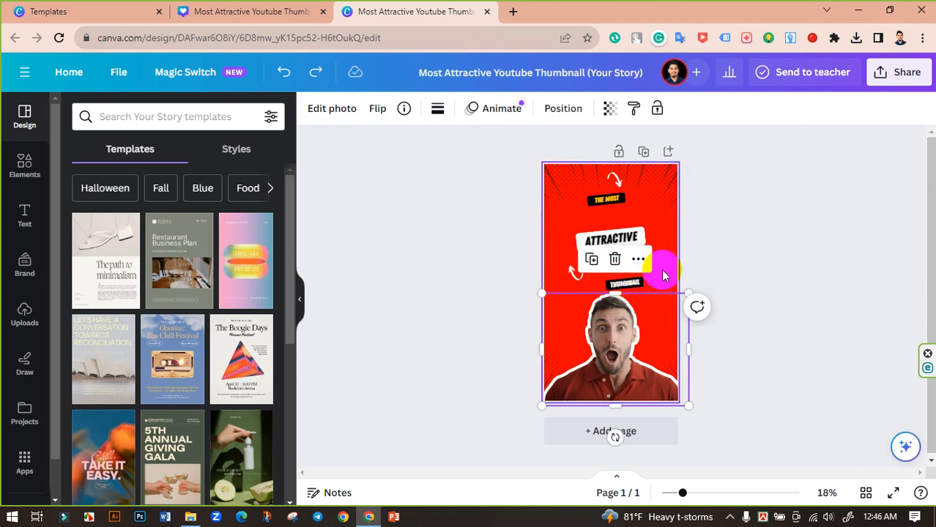
- Stack the THE MOST and THUMBNAIL labels tightly around ATTRACTIVE and place the two arrows at the headline's opposite corners
{"action": "left_click", "coordinate": [721, 398]}
{"action": "left_click_drag", "start_coordinate": [687, 493], "coordinate": [700, 493]}
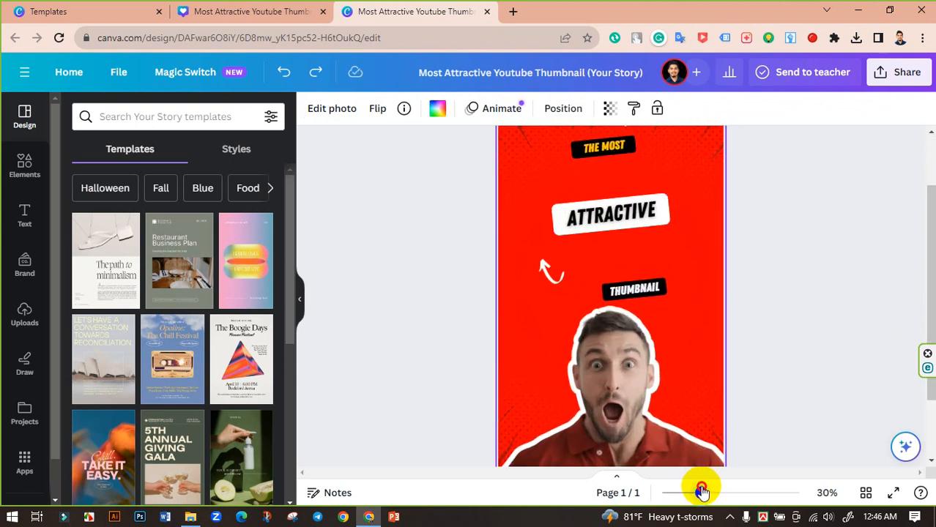
{"action": "scroll", "coordinate": [672, 381], "scroll_direction": "up", "scroll_amount": 2}
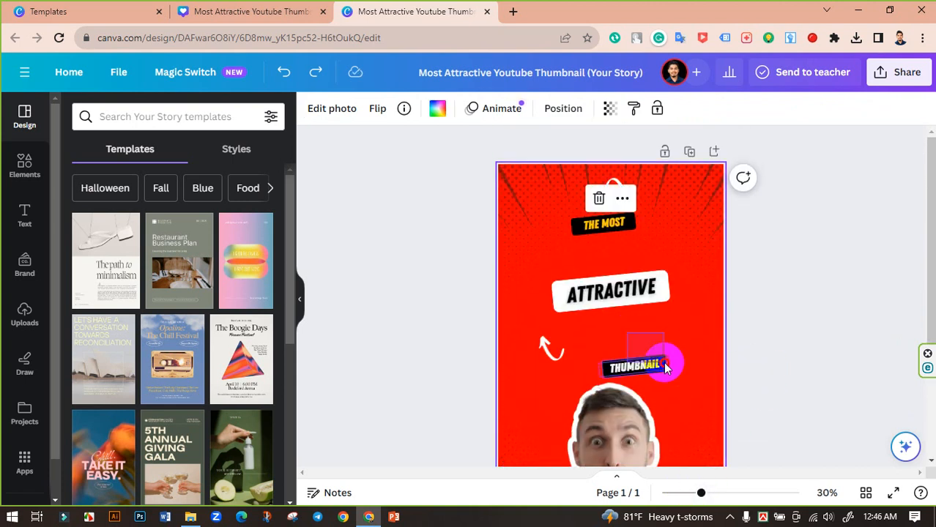
{"action": "left_click_drag", "start_coordinate": [665, 369], "coordinate": [624, 316]}
{"action": "left_click", "coordinate": [593, 219]}
{"action": "left_click_drag", "start_coordinate": [602, 223], "coordinate": [599, 261]}
{"action": "left_click_drag", "start_coordinate": [617, 189], "coordinate": [656, 247]}
{"action": "left_click_drag", "start_coordinate": [550, 347], "coordinate": [568, 330]}
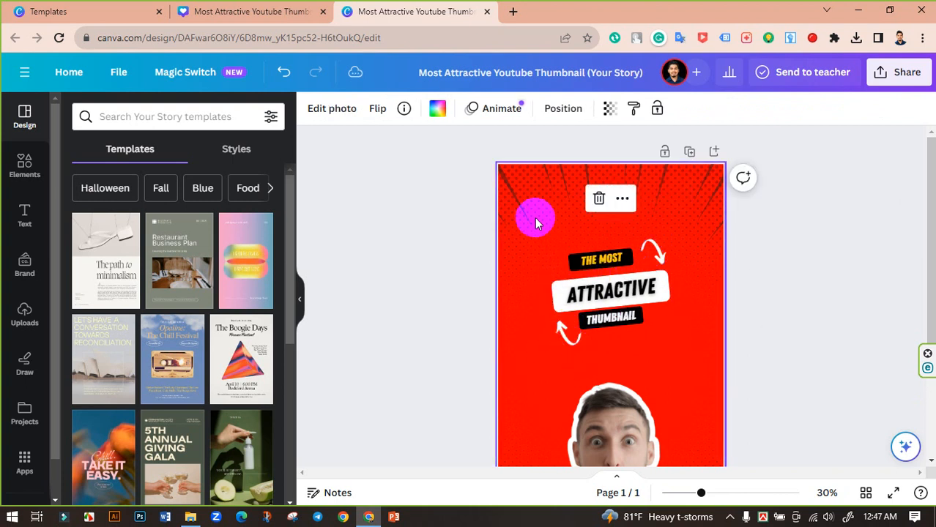
- Enlarge the whole headline group to nearly the page width and pull both arrows closer to the labels
{"action": "left_click_drag", "start_coordinate": [535, 216], "coordinate": [704, 386]}
{"action": "left_click", "coordinate": [554, 362]}
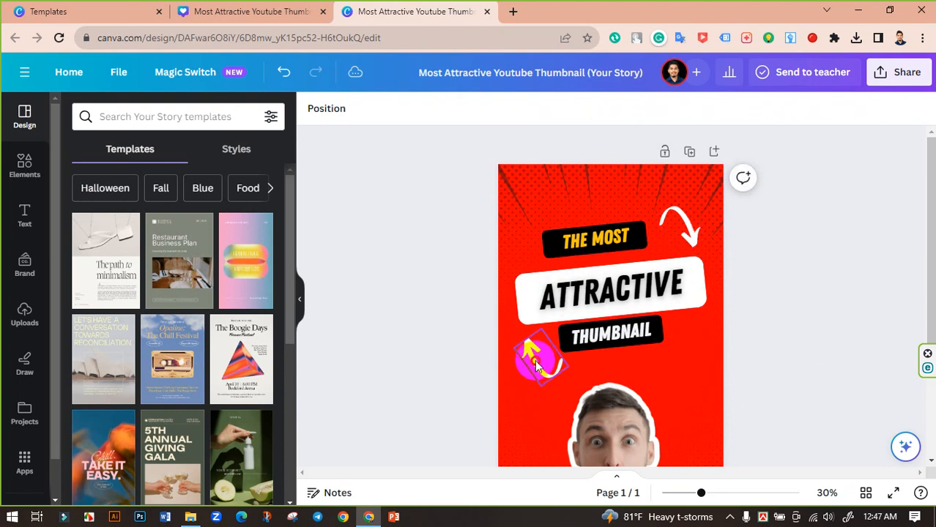
{"action": "left_click_drag", "start_coordinate": [534, 357], "coordinate": [539, 354]}
{"action": "left_click_drag", "start_coordinate": [689, 231], "coordinate": [683, 239]}
{"action": "left_click", "coordinate": [529, 218]}
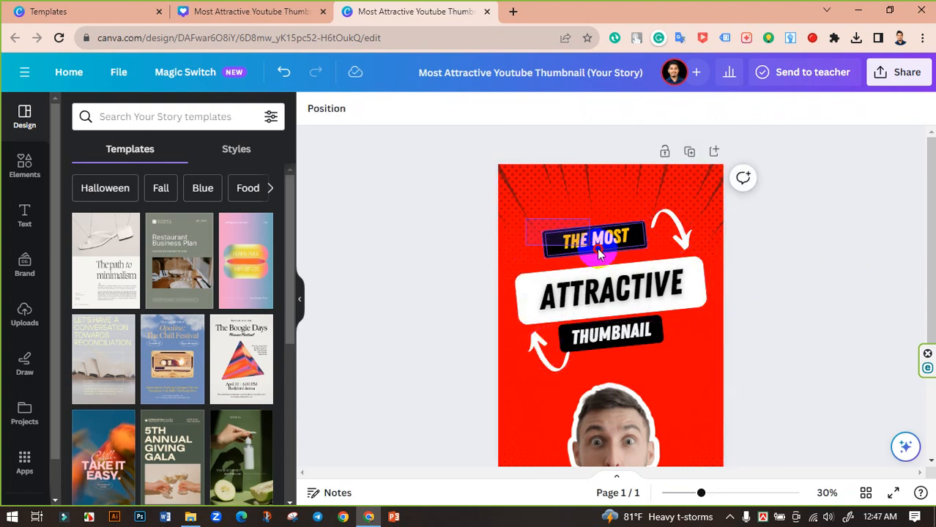
- Shift the THE MOST label left to line up with ATTRACTIVE's left edge and nudge the lower arrow slightly left
{"action": "left_click", "coordinate": [538, 255]}
{"action": "left_click_drag", "start_coordinate": [538, 255], "coordinate": [514, 269]}
{"action": "left_click_drag", "start_coordinate": [658, 278], "coordinate": [657, 278]}
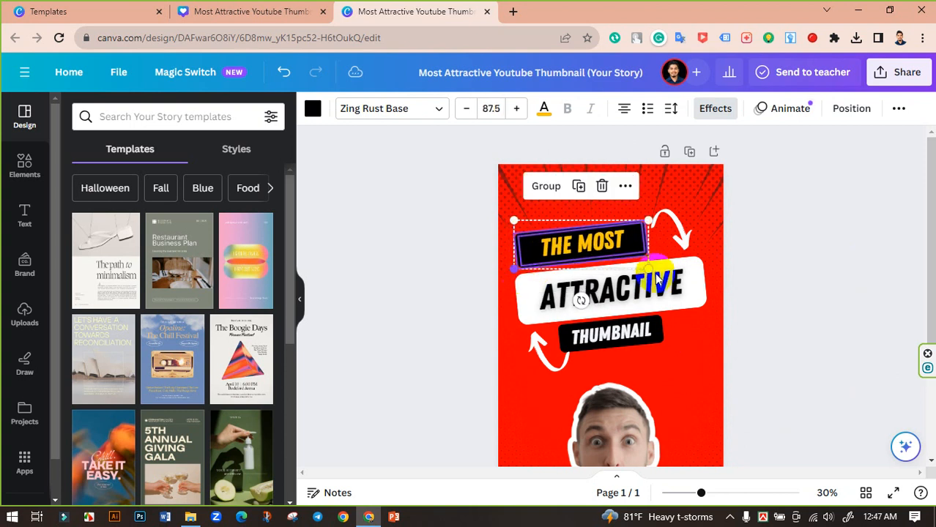
{"action": "left_click", "coordinate": [795, 297]}
{"action": "scroll", "coordinate": [789, 295], "scroll_direction": "down", "scroll_amount": 4}
{"action": "left_click", "coordinate": [540, 218]}
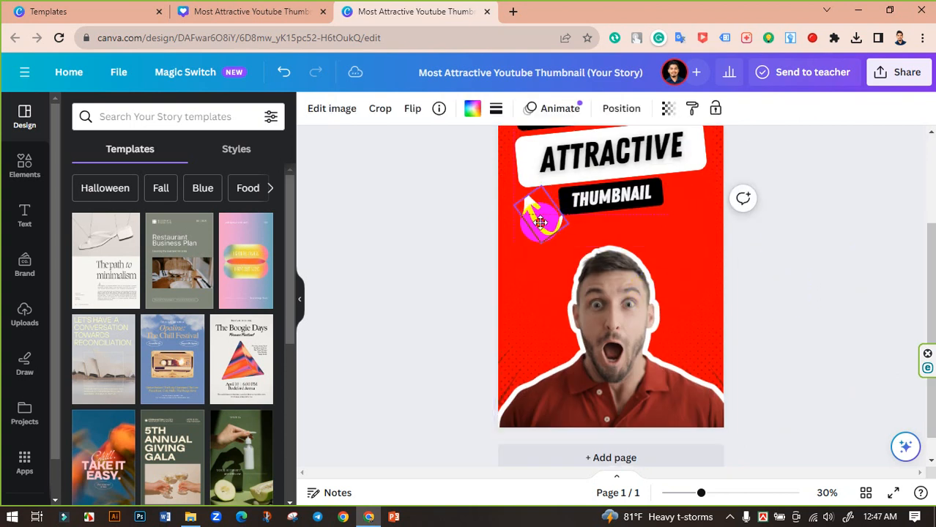
{"action": "scroll", "coordinate": [732, 235], "scroll_direction": "up", "scroll_amount": 4}
{"action": "scroll", "coordinate": [740, 337], "scroll_direction": "down", "scroll_amount": 5}
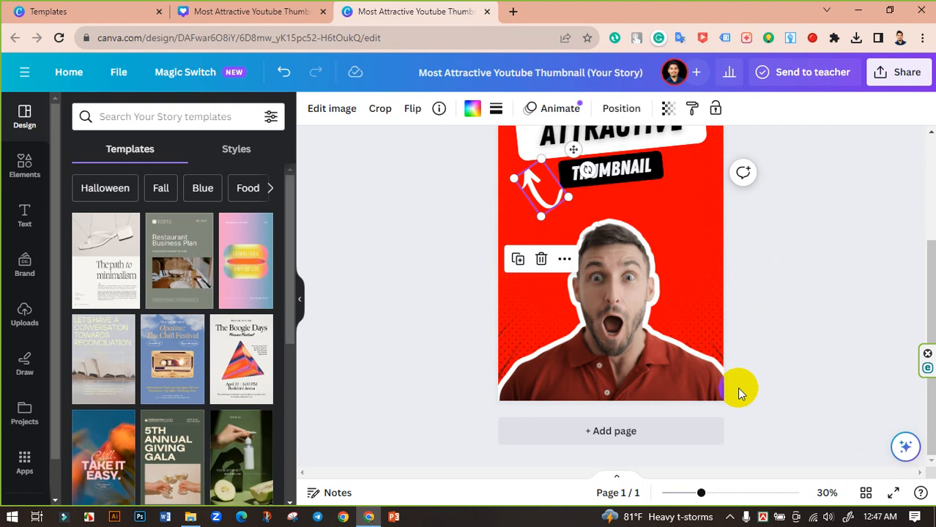
- Close the finished story design and return to the original thumbnail with the resize results dismissed
{"action": "mouse_move", "coordinate": [702, 489]}
{"action": "left_mouse_down"}
{"action": "mouse_move", "coordinate": [731, 490]}
{"action": "mouse_move", "coordinate": [691, 492]}
{"action": "left_mouse_up"}
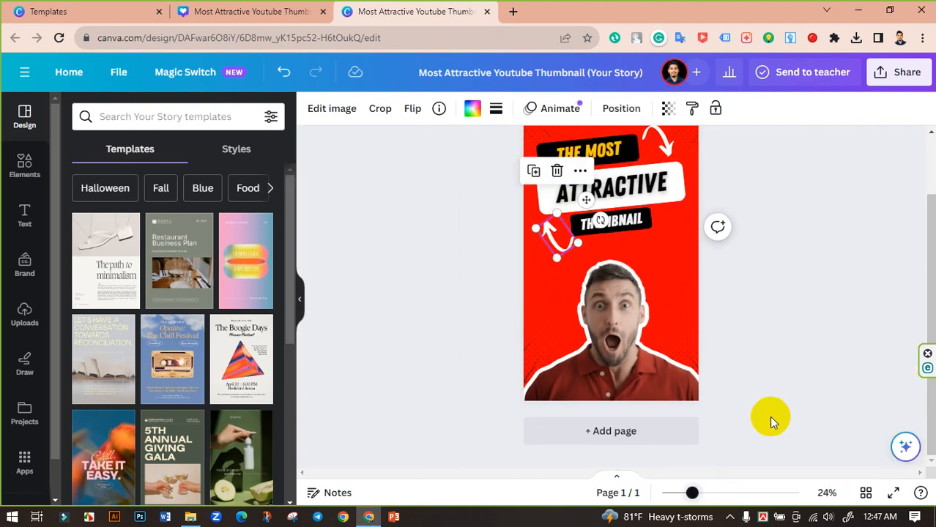
{"action": "left_click", "coordinate": [761, 293]}
{"action": "scroll", "coordinate": [762, 293], "scroll_direction": "up", "scroll_amount": 2}
{"action": "left_click", "coordinate": [487, 11]}
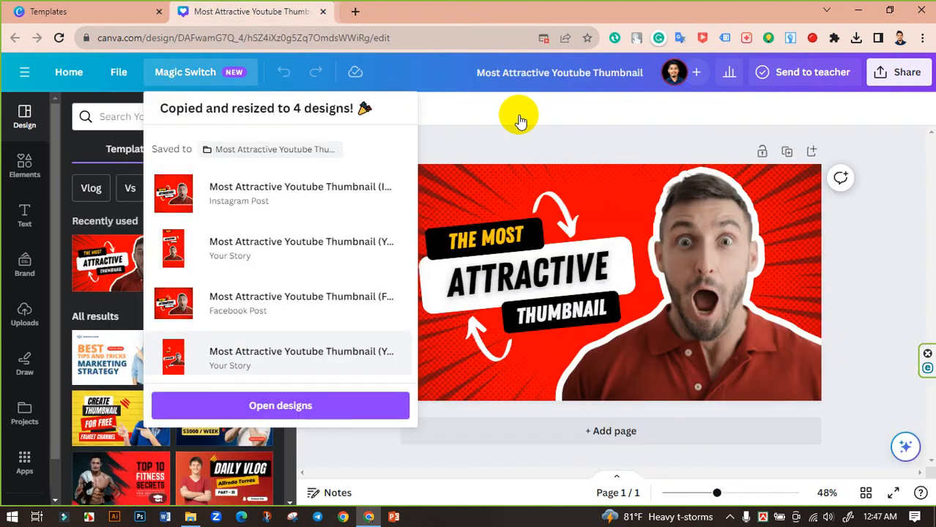
{"action": "left_click", "coordinate": [547, 179]}
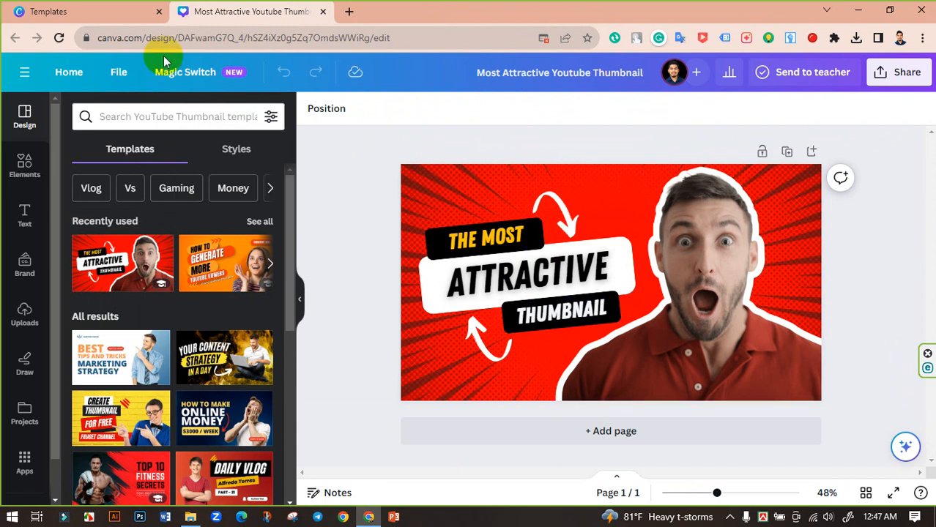
- Create a Book Cover copy (1410 × 2250 px) of the thumbnail with Magic Switch and open it
{"action": "left_click", "coordinate": [189, 73]}
{"action": "scroll", "coordinate": [286, 296], "scroll_direction": "down", "scroll_amount": 3}
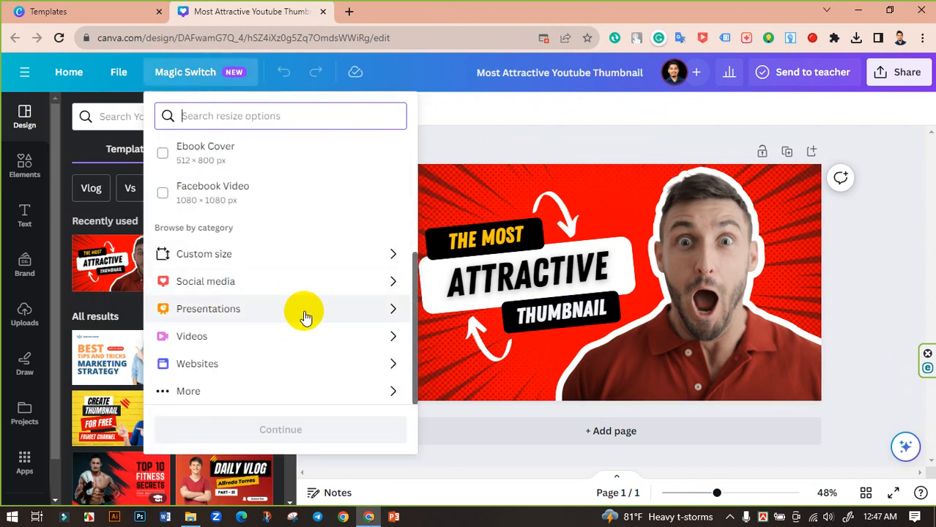
{"action": "left_click", "coordinate": [296, 366]}
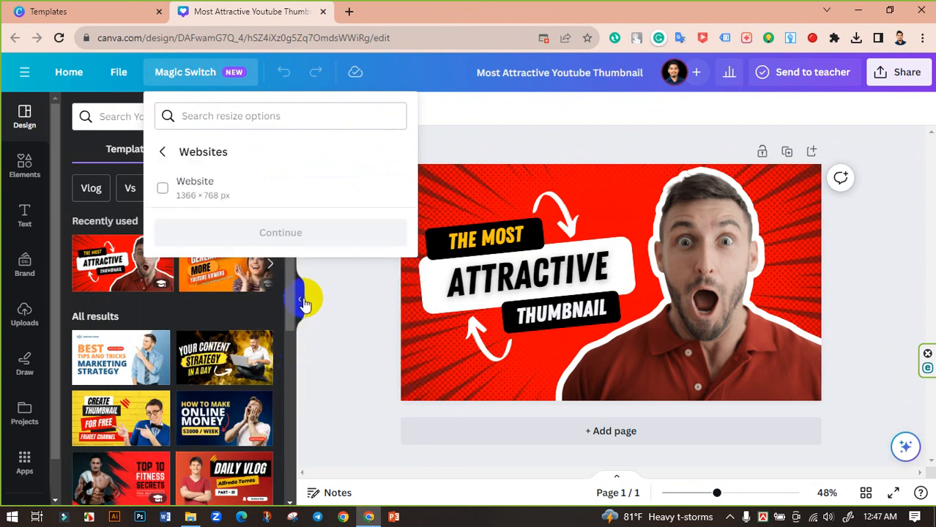
{"action": "left_click", "coordinate": [164, 152]}
{"action": "scroll", "coordinate": [269, 393], "scroll_direction": "down", "scroll_amount": 3}
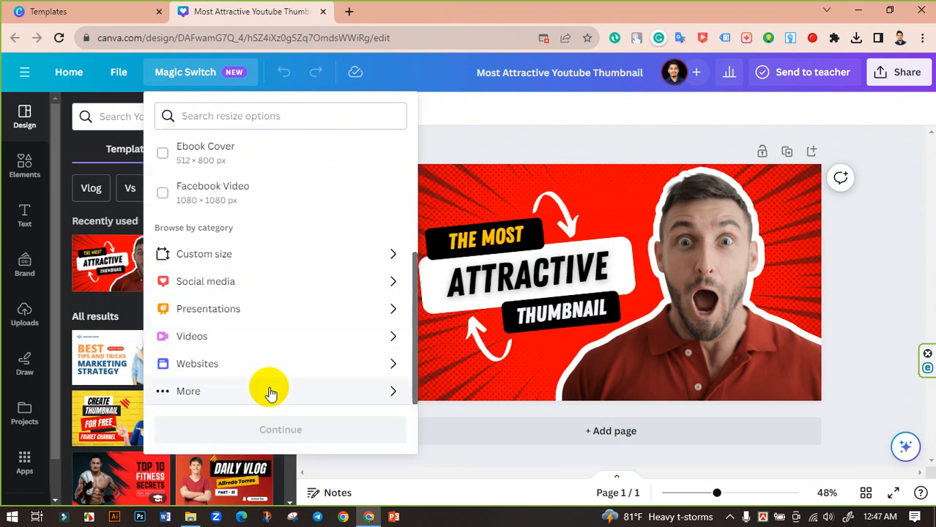
{"action": "left_click", "coordinate": [267, 391]}
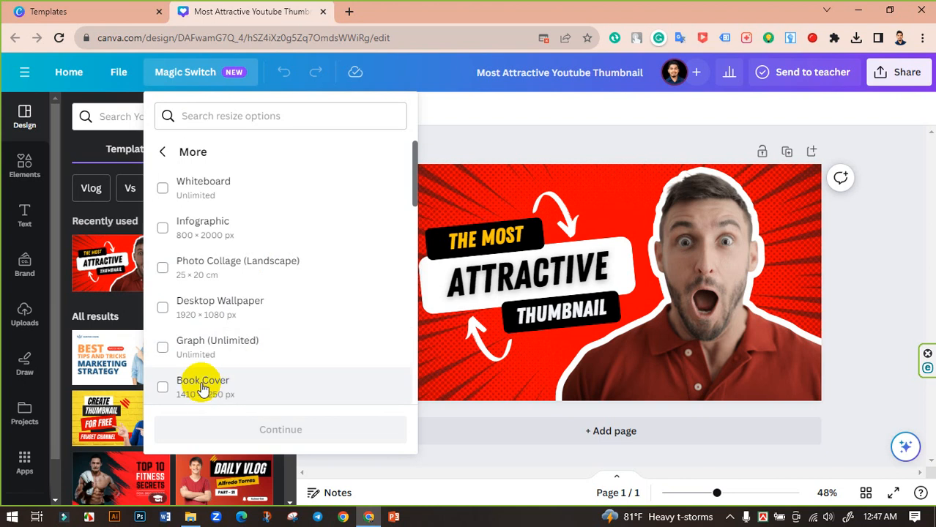
{"action": "left_click", "coordinate": [558, 393]}
{"action": "left_click", "coordinate": [246, 408]}
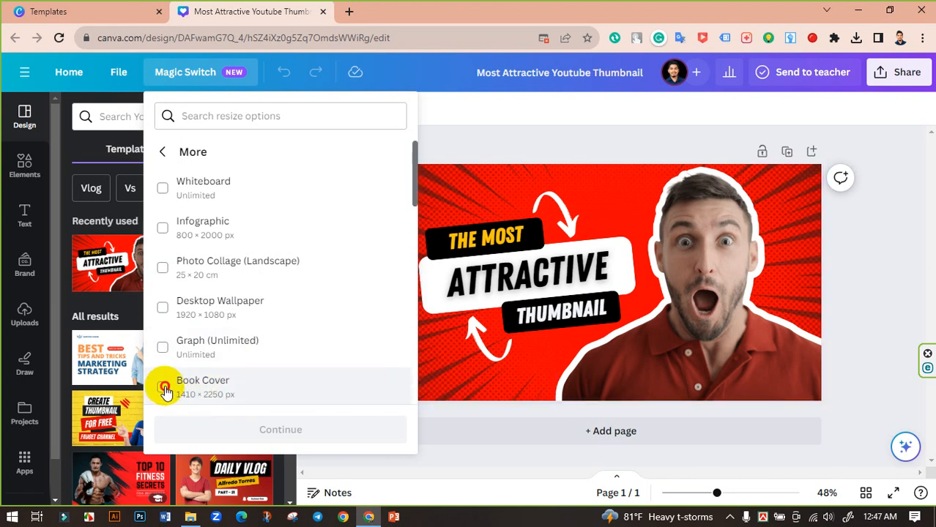
{"action": "left_click", "coordinate": [164, 387]}
{"action": "left_click", "coordinate": [267, 429]}
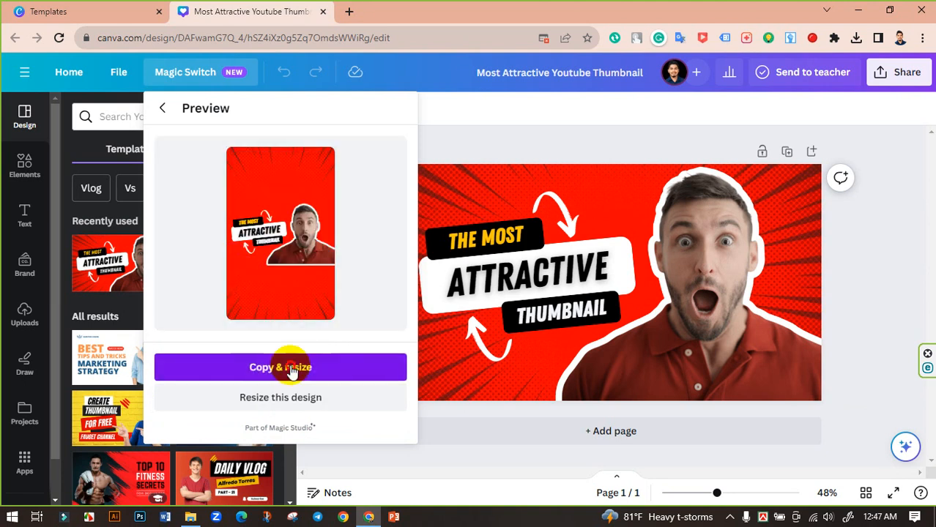
{"action": "left_click", "coordinate": [292, 369]}
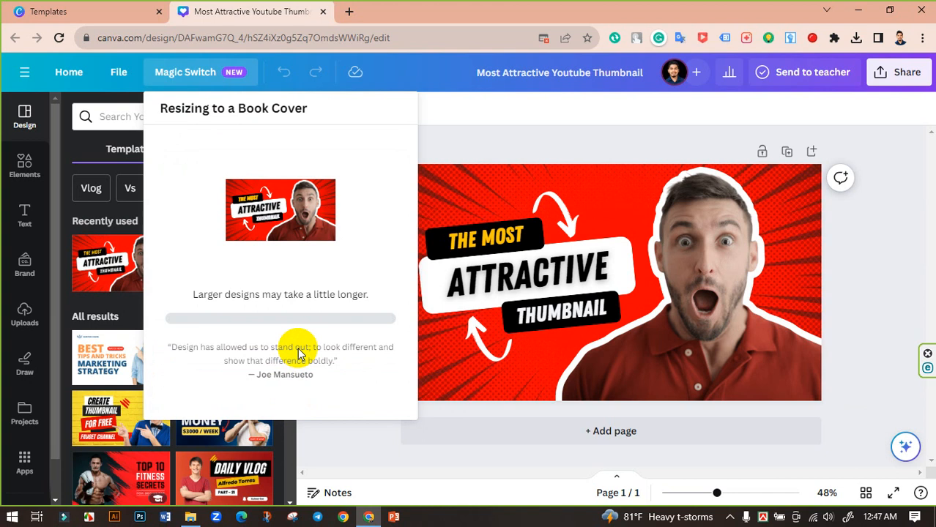
{"action": "left_click", "coordinate": [314, 263]}
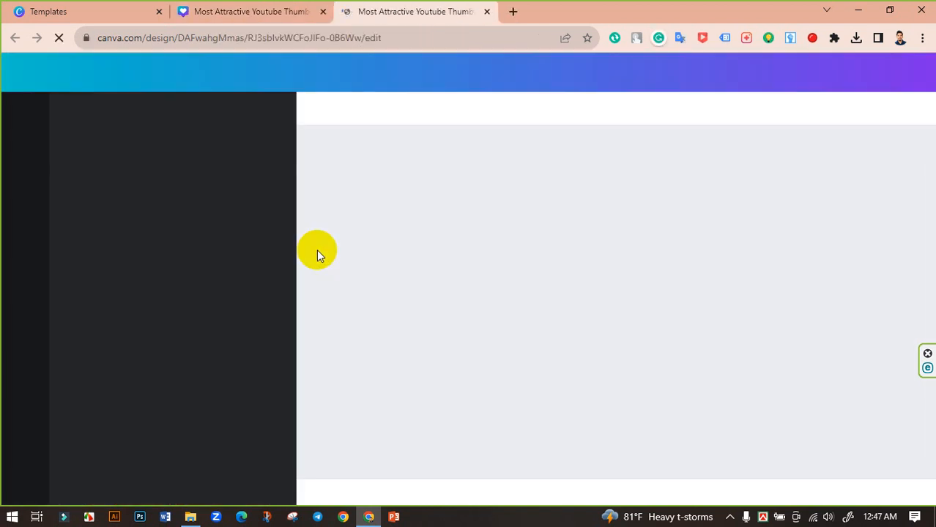
- Place the man's photo at the bottom of the book cover and enlarge it to fill the page width
{"action": "left_click_drag", "start_coordinate": [631, 309], "coordinate": [610, 363]}
{"action": "left_click_drag", "start_coordinate": [662, 316], "coordinate": [705, 287]}
{"action": "mouse_move", "coordinate": [627, 328]}
{"action": "left_mouse_down"}
{"action": "mouse_move", "coordinate": [626, 315]}
{"action": "mouse_move", "coordinate": [625, 324]}
{"action": "left_mouse_up"}
- Enlarge the headline labels and arrows to nearly the page width above the man's head and nudge his photo slightly down
{"action": "left_click", "coordinate": [551, 238]}
{"action": "left_click", "coordinate": [589, 287]}
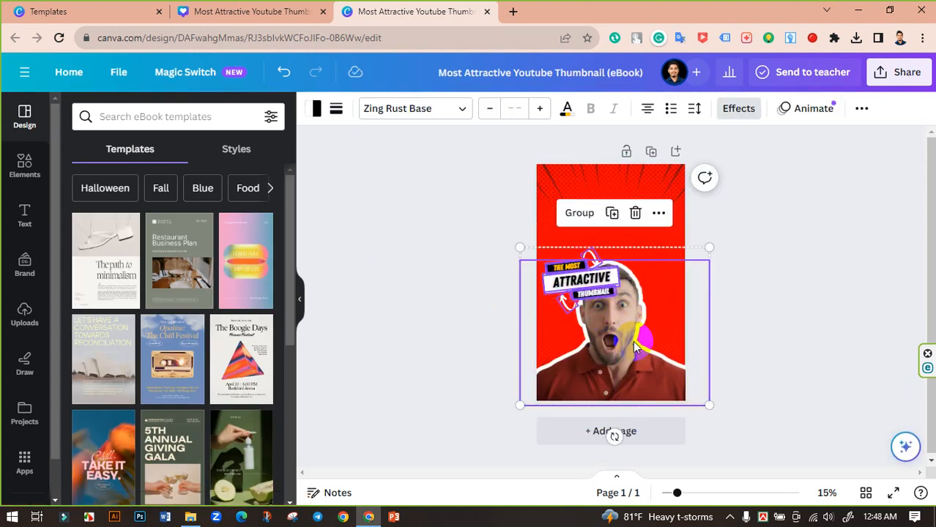
{"action": "left_click_drag", "start_coordinate": [583, 293], "coordinate": [669, 287]}
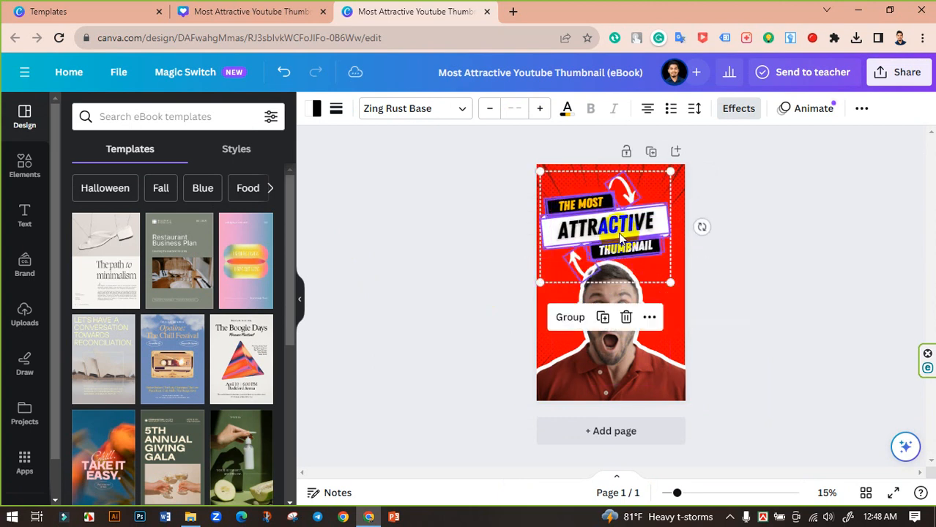
{"action": "left_click_drag", "start_coordinate": [619, 233], "coordinate": [619, 227]}
{"action": "left_click", "coordinate": [771, 277]}
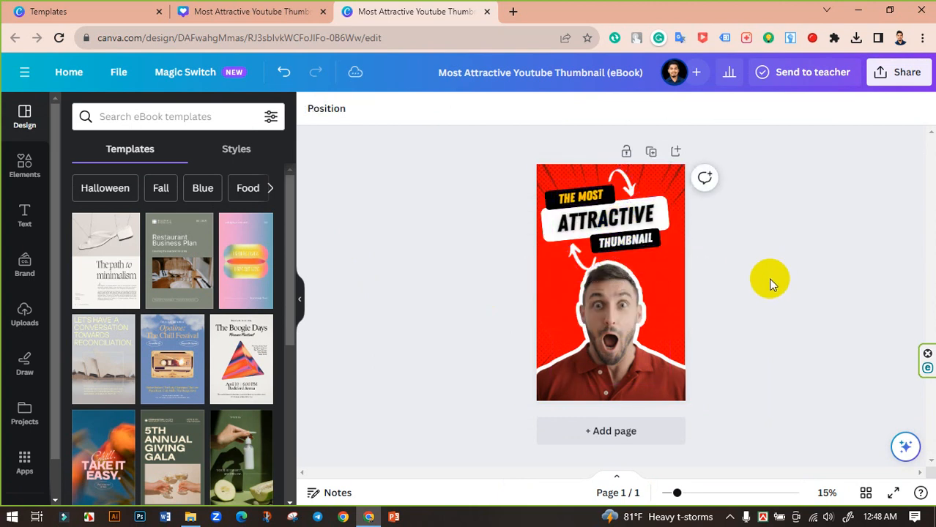
{"action": "left_click", "coordinate": [608, 337]}
{"action": "left_click", "coordinate": [756, 331]}
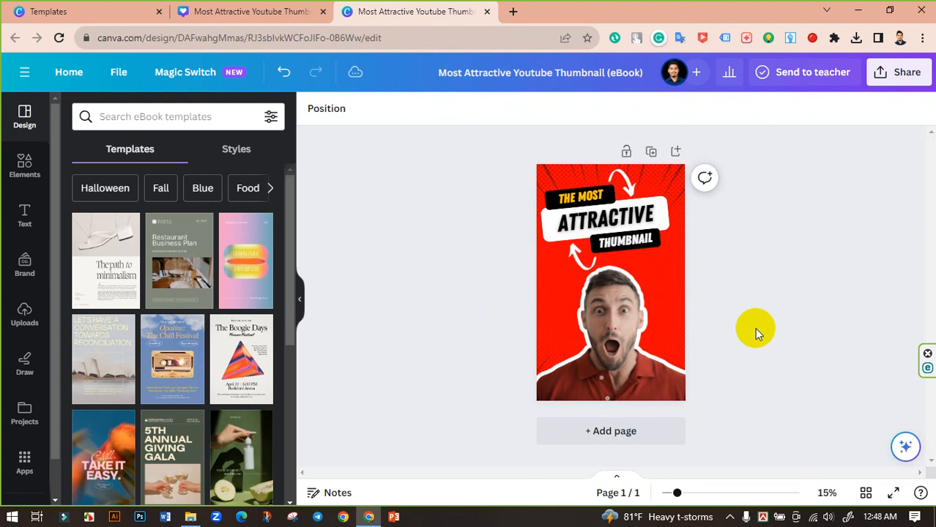
- Close the book cover design and go back to the original thumbnail, dismissing the resize result
{"action": "left_click_drag", "start_coordinate": [483, 172], "coordinate": [656, 358]}
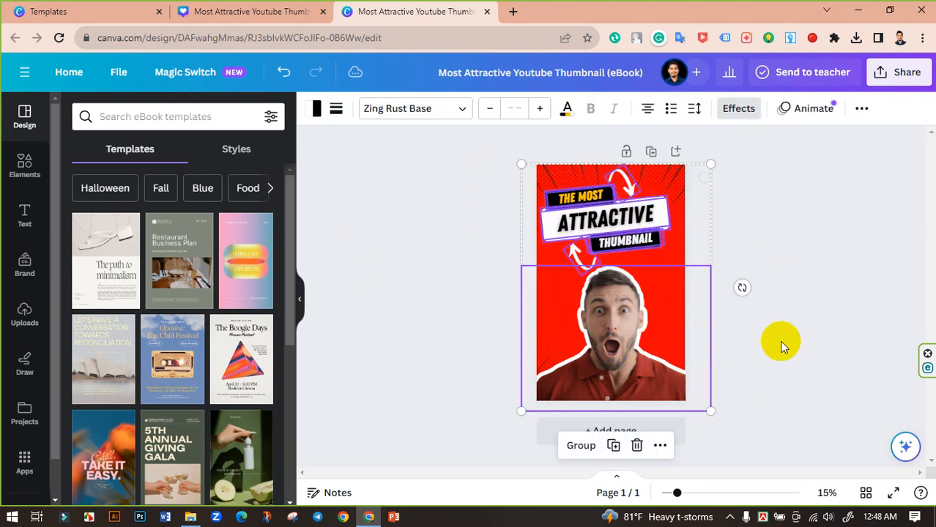
{"action": "key", "text": "Delete"}
{"action": "left_click", "coordinate": [487, 11]}
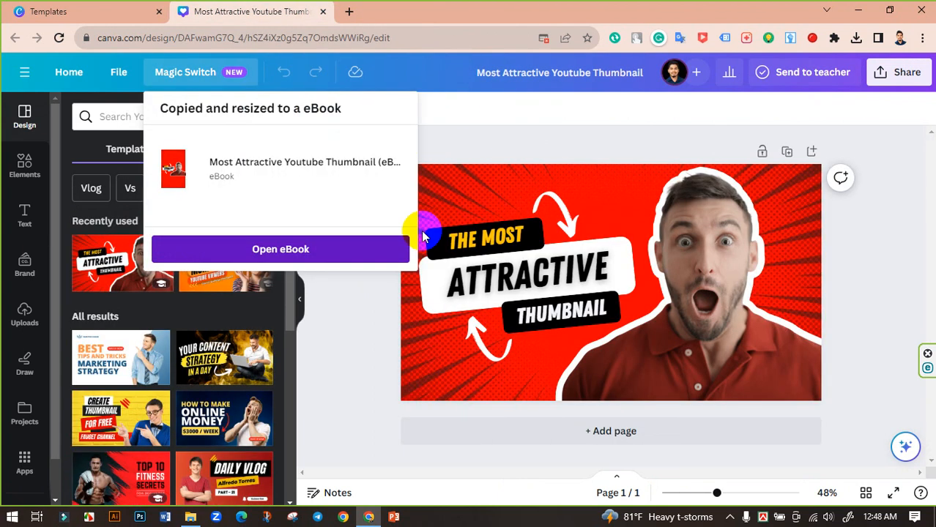
{"action": "left_click", "coordinate": [352, 326]}
- Bring up the Videos category of the Magic Switch resize options
{"action": "left_click", "coordinate": [192, 70]}
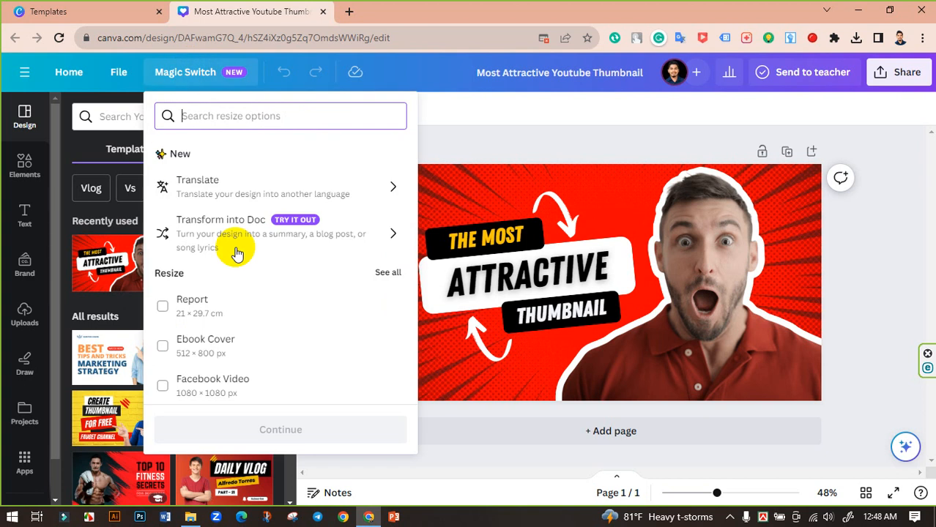
{"action": "scroll", "coordinate": [282, 271], "scroll_direction": "down", "scroll_amount": 3}
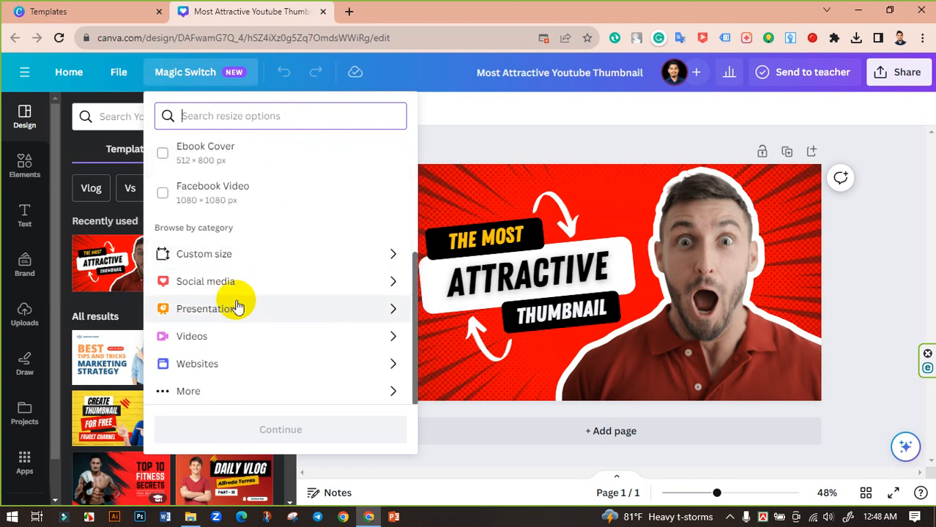
{"action": "left_click", "coordinate": [260, 340]}
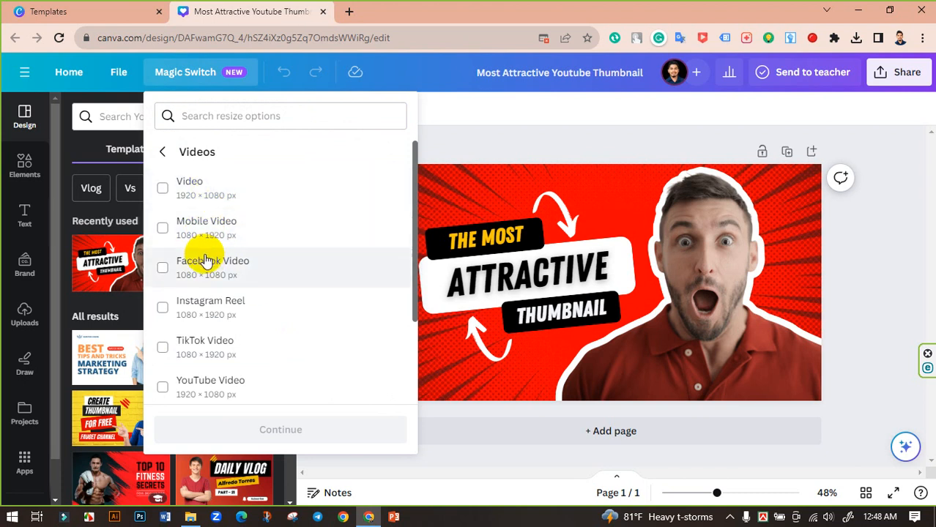
{"action": "scroll", "coordinate": [216, 294], "scroll_direction": "down", "scroll_amount": 1}
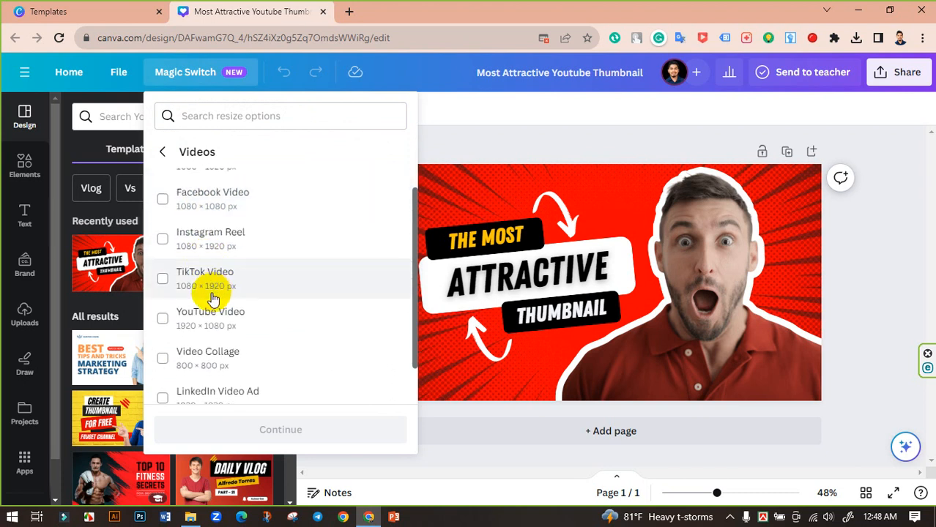
{"action": "left_click", "coordinate": [158, 280]}
{"action": "scroll", "coordinate": [282, 310], "scroll_direction": "down", "scroll_amount": 1}
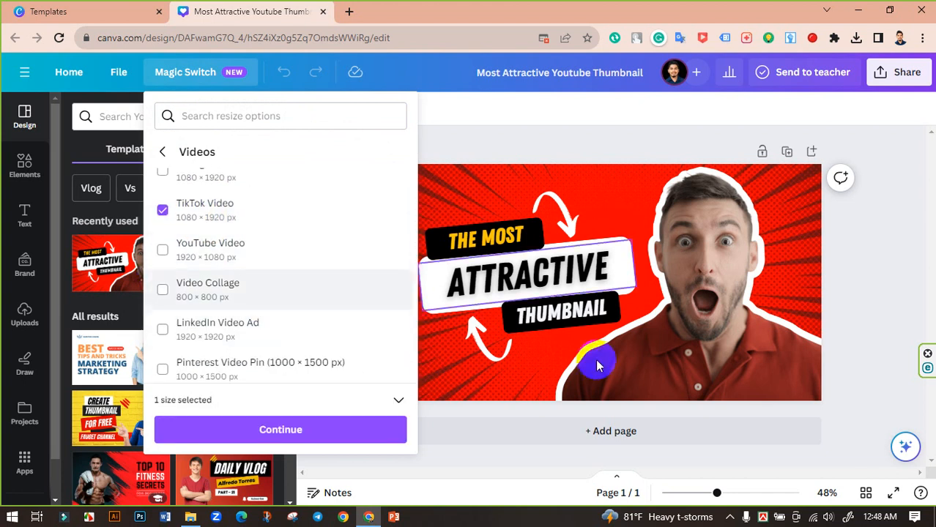
{"action": "scroll", "coordinate": [227, 313], "scroll_direction": "up", "scroll_amount": 1}
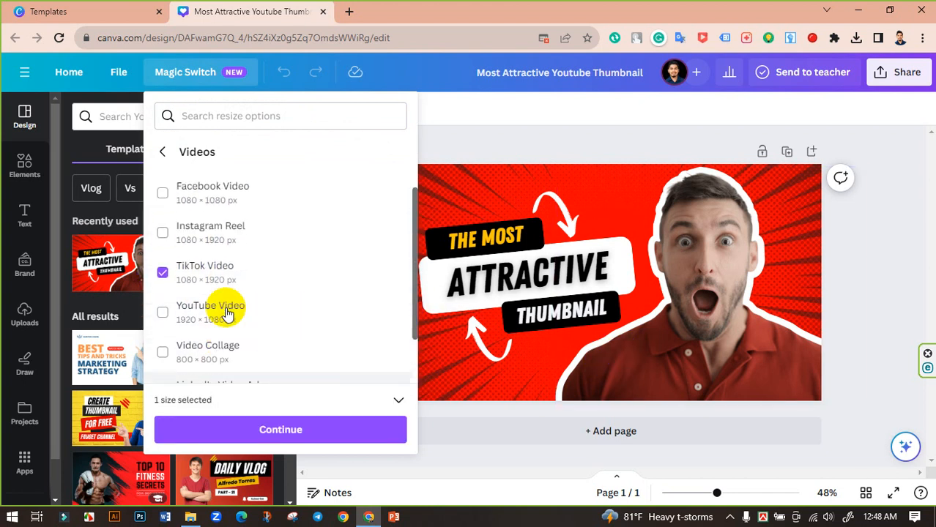
{"action": "left_click", "coordinate": [163, 273]}
- Create a Facebook Video copy (1080 × 1080 px) of the thumbnail and open it
{"action": "scroll", "coordinate": [208, 268], "scroll_direction": "up", "scroll_amount": 1}
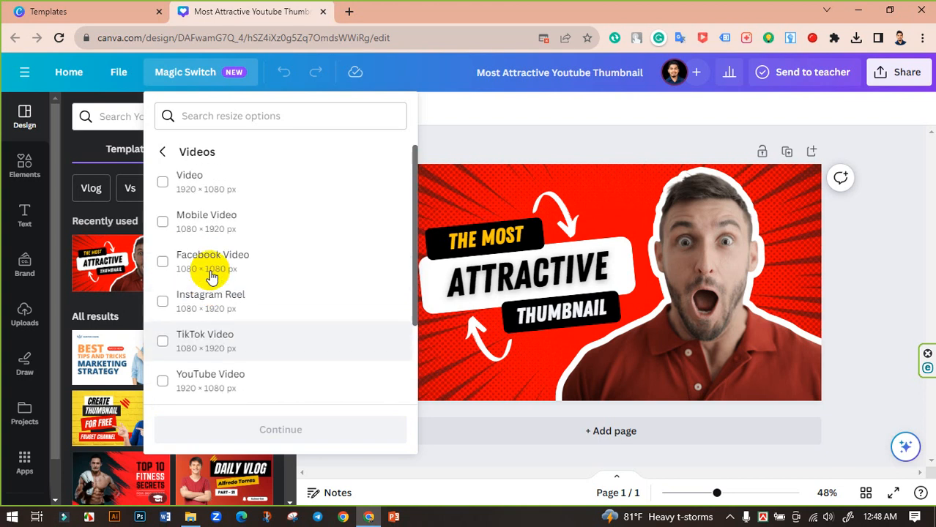
{"action": "left_click", "coordinate": [163, 264]}
{"action": "left_click", "coordinate": [293, 428]}
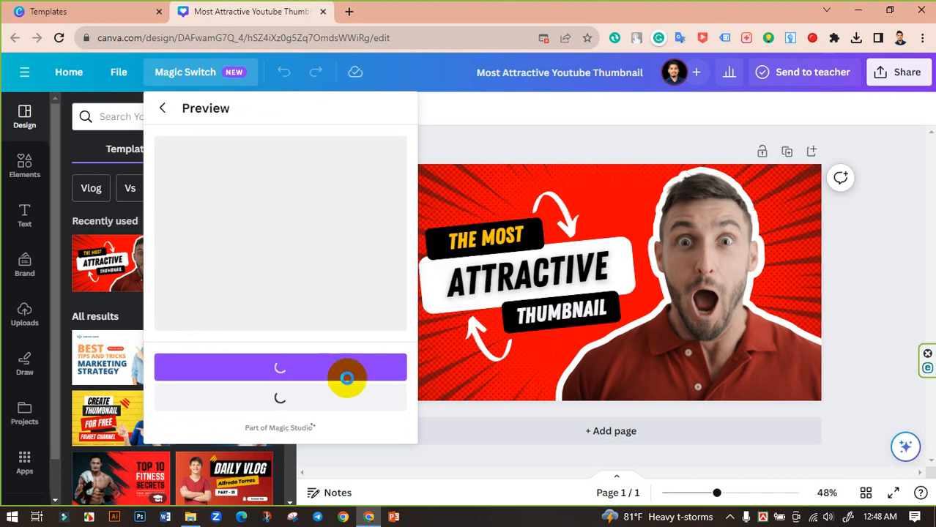
{"action": "left_click", "coordinate": [291, 366]}
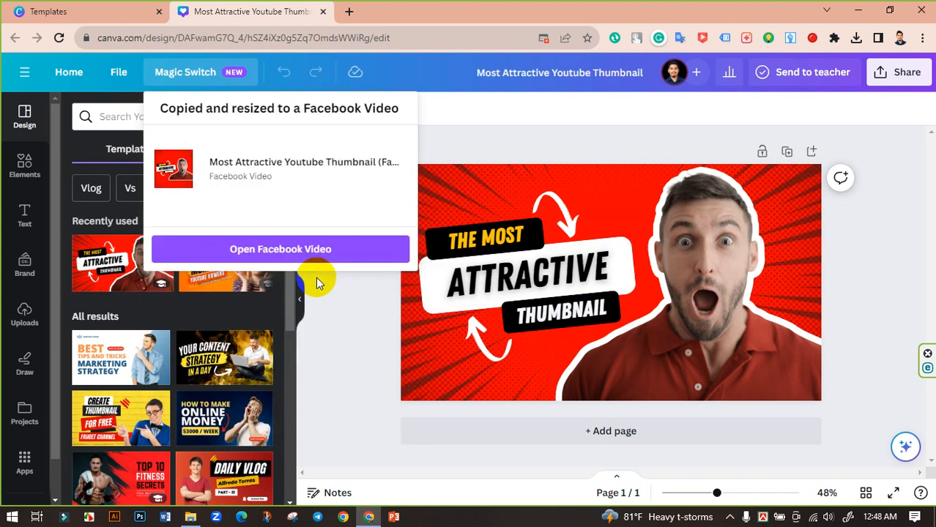
{"action": "left_click", "coordinate": [300, 250]}
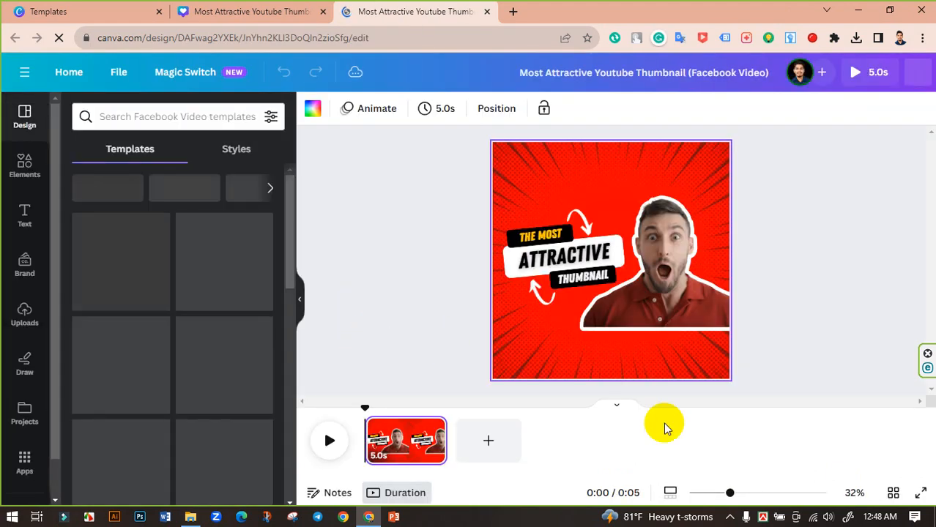
- Play the Facebook video through once and return the playhead to the start
{"action": "left_click", "coordinate": [329, 441]}
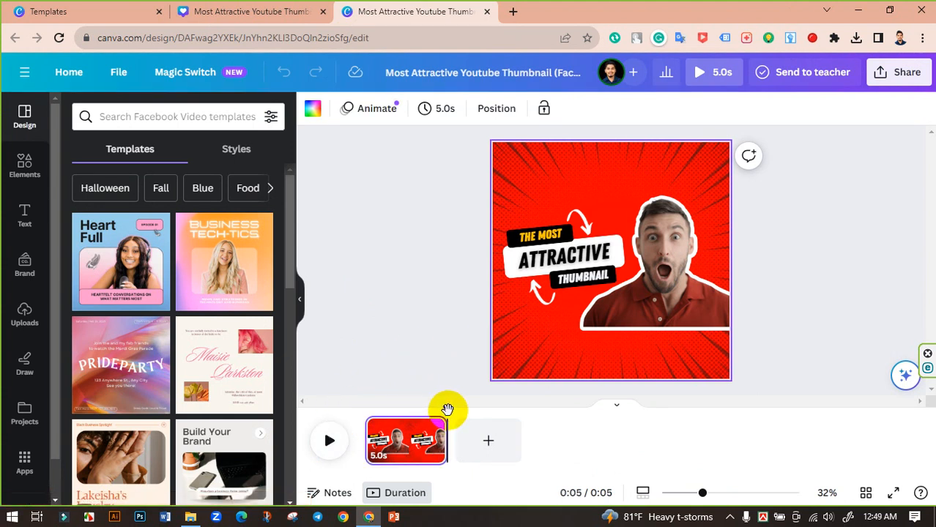
{"action": "left_click_drag", "start_coordinate": [447, 408], "coordinate": [346, 405]}
{"action": "left_click", "coordinate": [704, 361]}
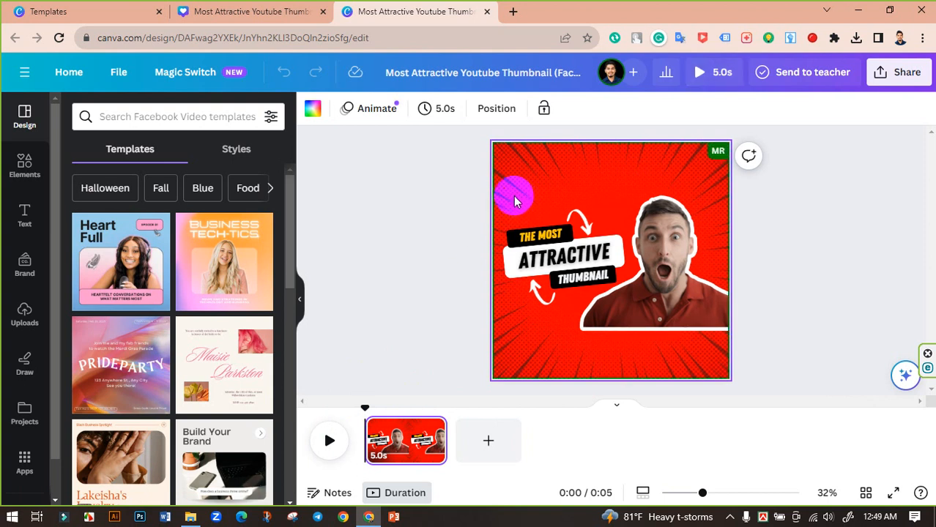
- Apply the Wipe element animation to the headline labels and both arrows together
{"action": "left_click_drag", "start_coordinate": [511, 194], "coordinate": [579, 308]}
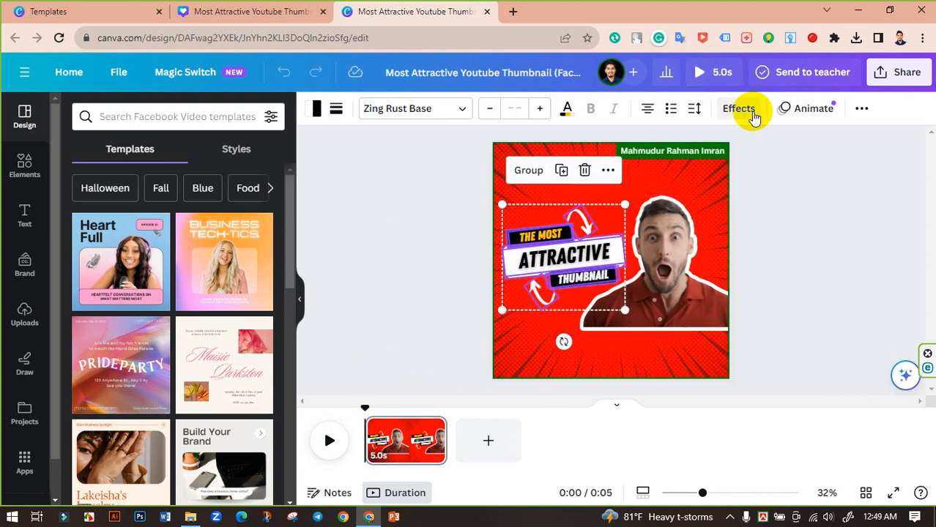
{"action": "left_click", "coordinate": [804, 107]}
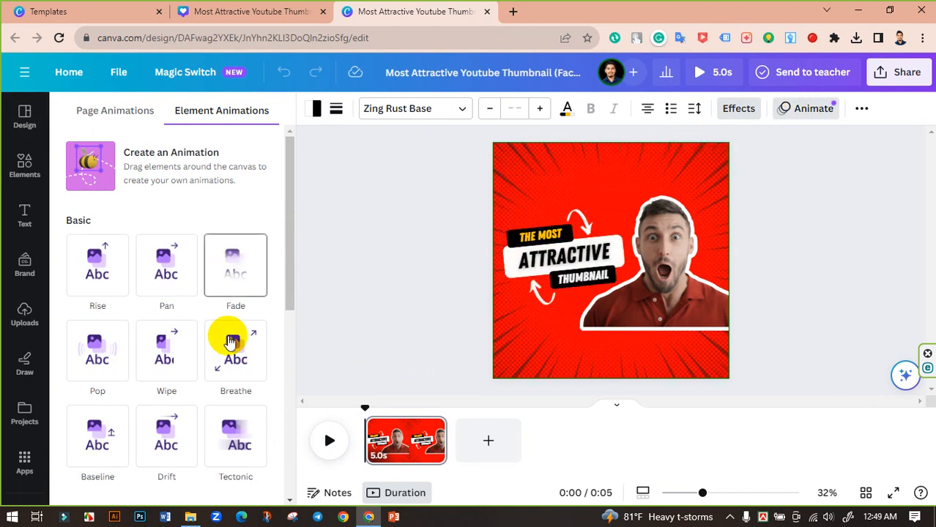
{"action": "left_click", "coordinate": [150, 357]}
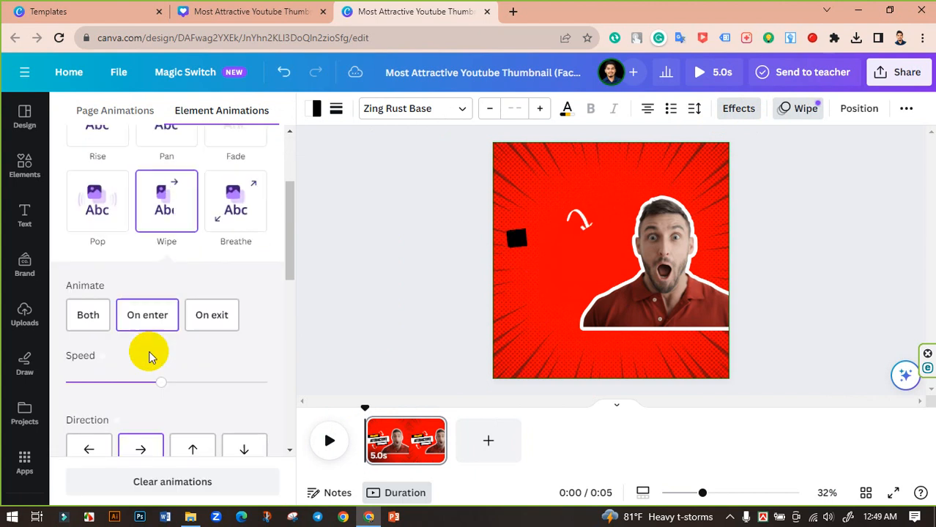
- Compare the enter and exit options of the Wipe animation on the headline and arrows, and set it to Both
{"action": "left_click", "coordinate": [100, 301]}
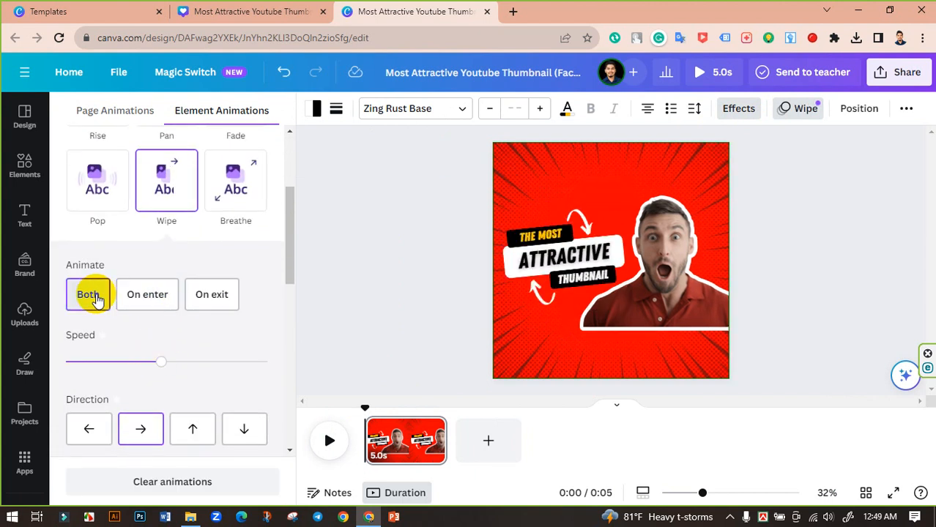
{"action": "left_click", "coordinate": [142, 293]}
{"action": "left_click", "coordinate": [84, 293]}
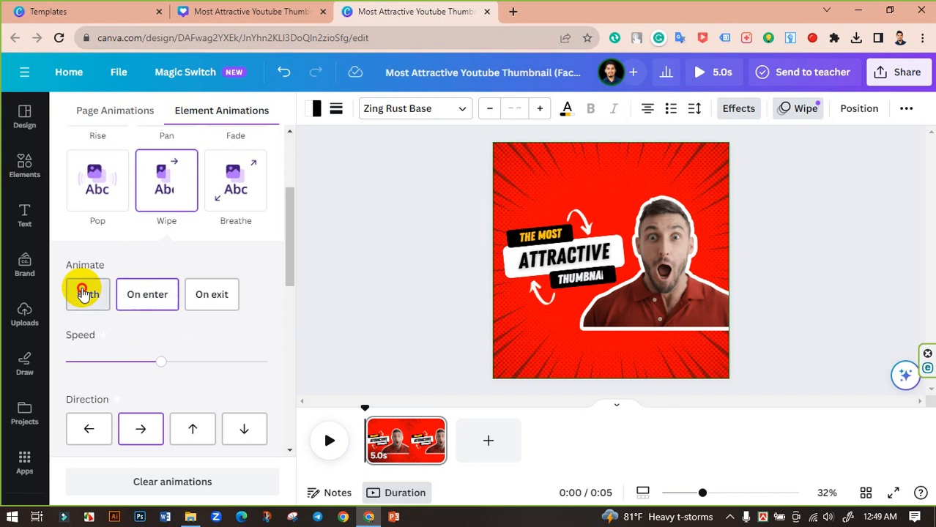
{"action": "left_click", "coordinate": [227, 300]}
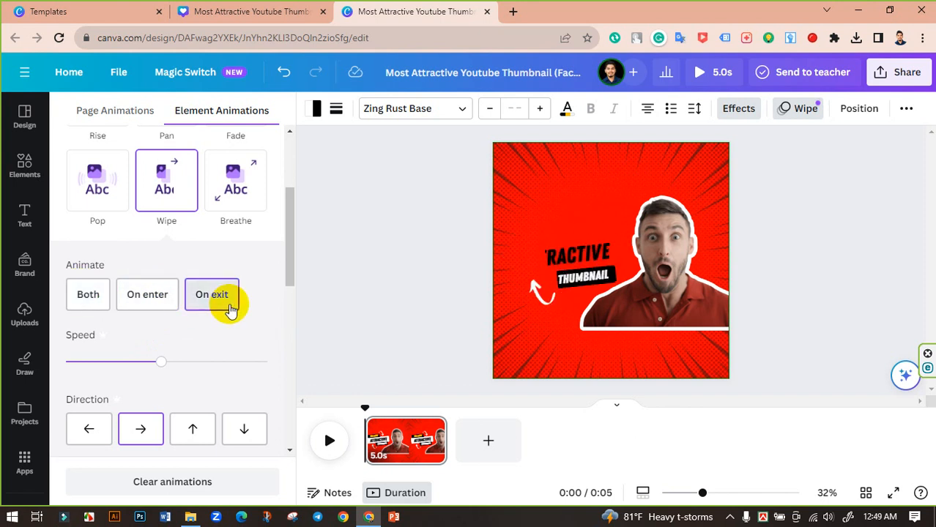
{"action": "left_click", "coordinate": [85, 293]}
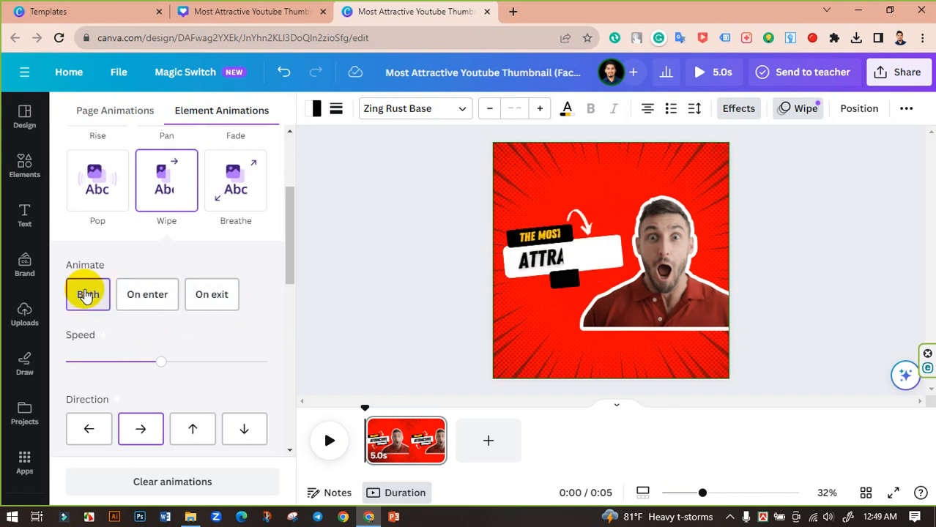
- Try the upward Wipe direction and the Reverse exit animation option on the headline and arrows
{"action": "scroll", "coordinate": [205, 333], "scroll_direction": "down", "scroll_amount": 3}
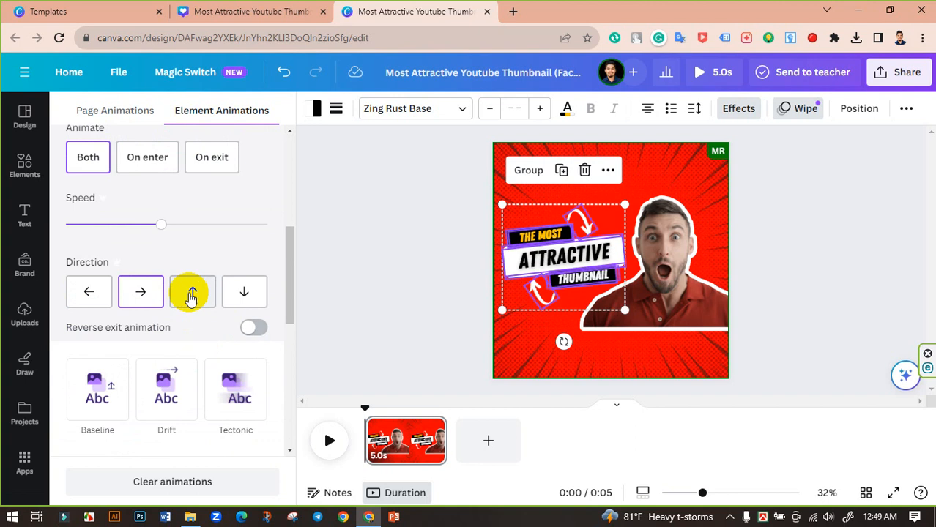
{"action": "left_click", "coordinate": [190, 291]}
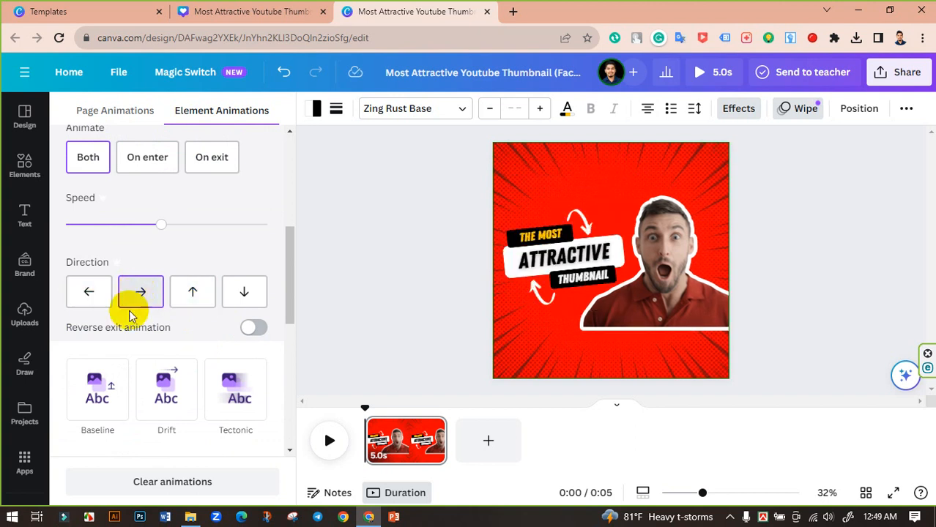
{"action": "left_click", "coordinate": [253, 327]}
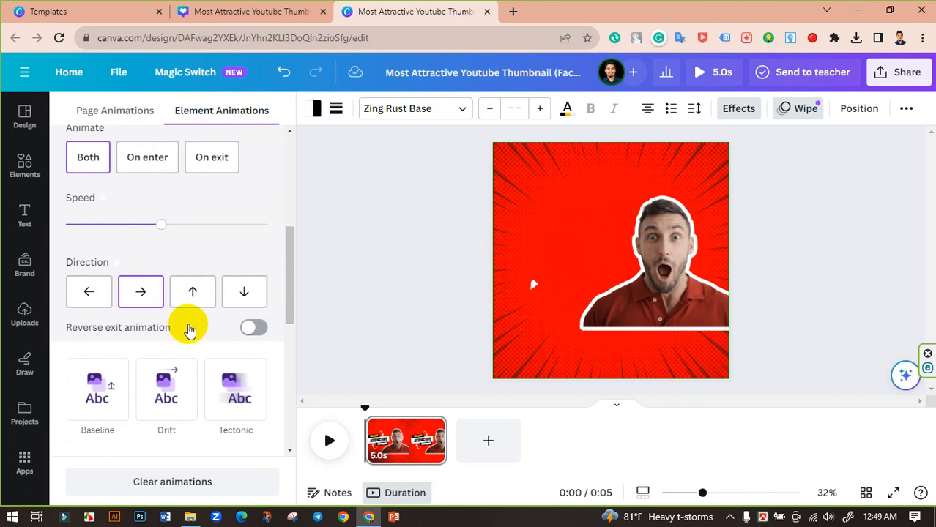
- Play the page to preview the Wipe animation, and raise its speed to about two thirds of the range
{"action": "scroll", "coordinate": [188, 324], "scroll_direction": "up", "scroll_amount": 3}
{"action": "scroll", "coordinate": [205, 311], "scroll_direction": "up", "scroll_amount": 3}
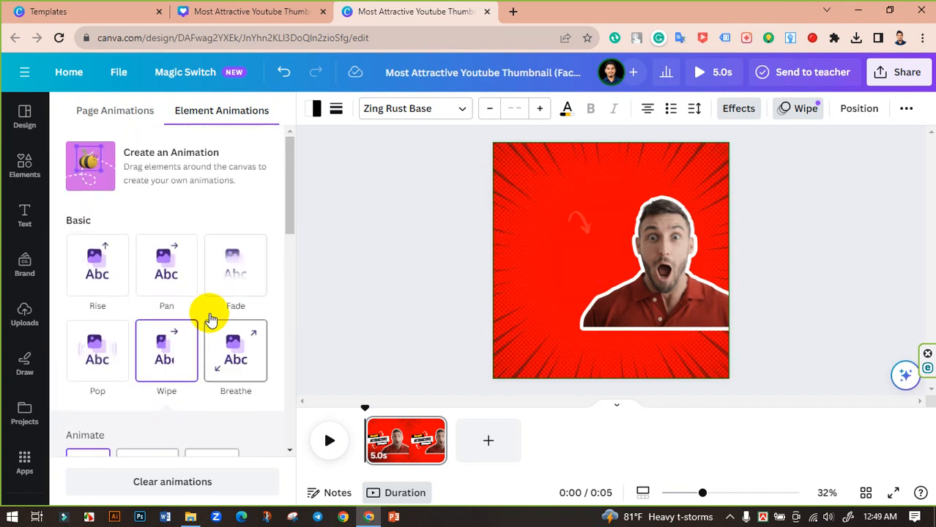
{"action": "scroll", "coordinate": [245, 338], "scroll_direction": "down", "scroll_amount": 1}
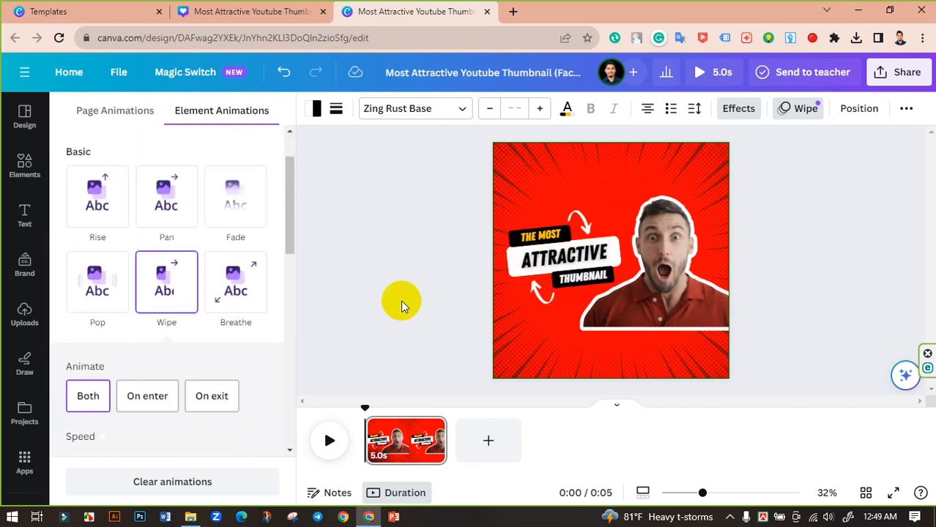
{"action": "left_click", "coordinate": [329, 440]}
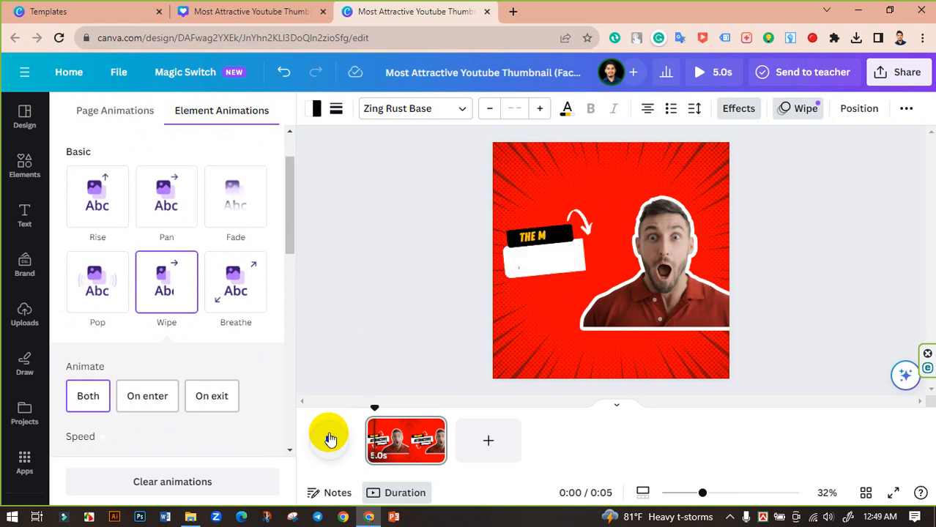
{"action": "scroll", "coordinate": [220, 373], "scroll_direction": "down", "scroll_amount": 2}
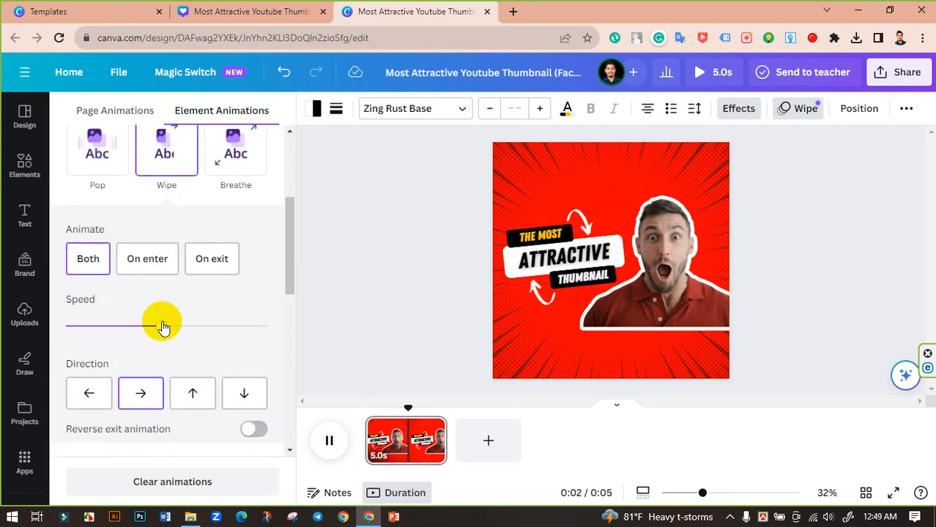
{"action": "left_click_drag", "start_coordinate": [162, 327], "coordinate": [119, 326]}
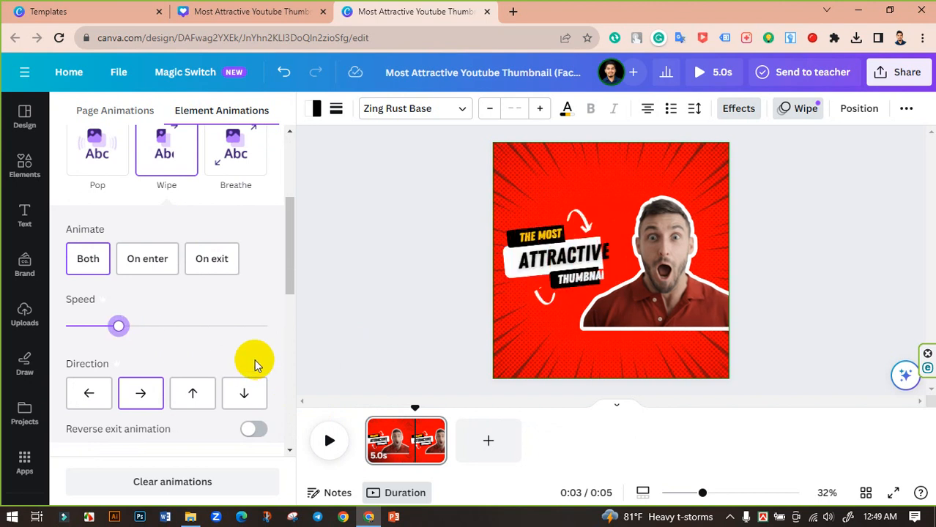
{"action": "left_click_drag", "start_coordinate": [121, 324], "coordinate": [198, 326]}
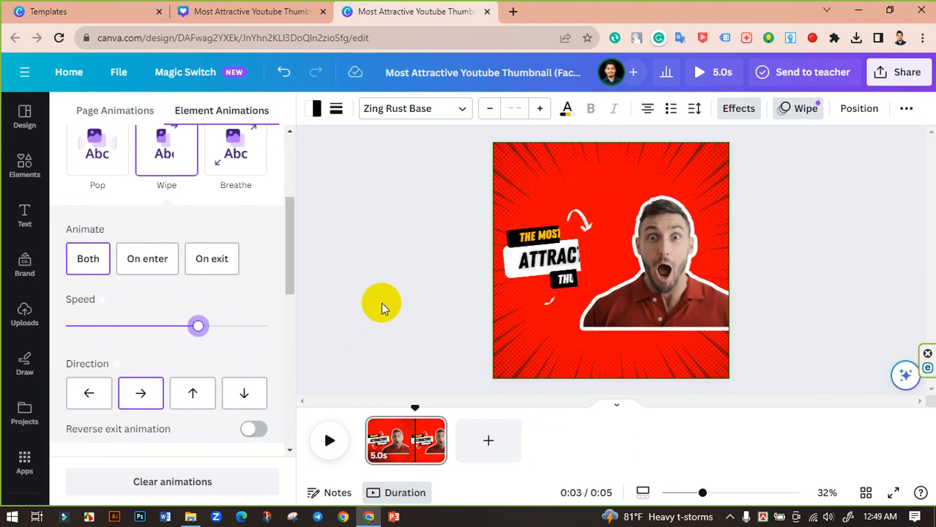
{"action": "left_click", "coordinate": [813, 277]}
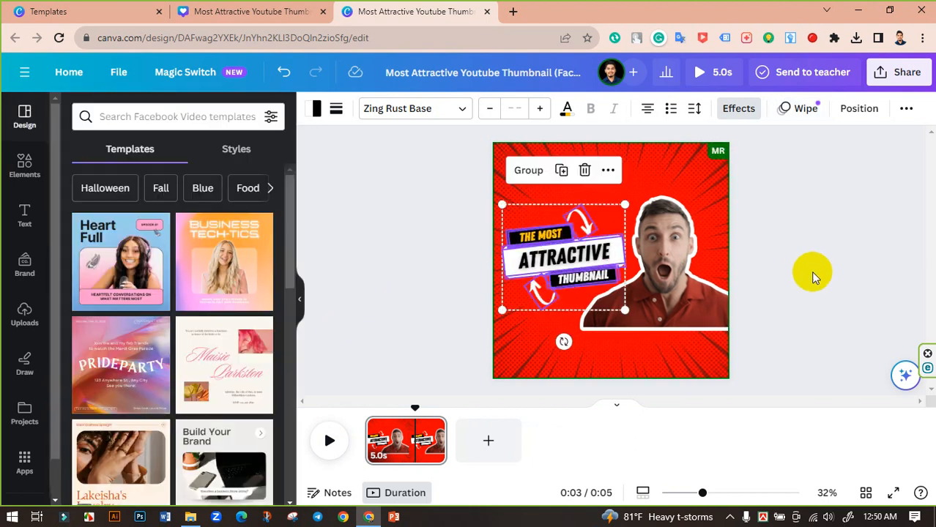
- Move the man's photo down to the page's lower edge, and shift the headline labels and arrows upward and enlarge them together
{"action": "left_click_drag", "start_coordinate": [689, 287], "coordinate": [689, 328]}
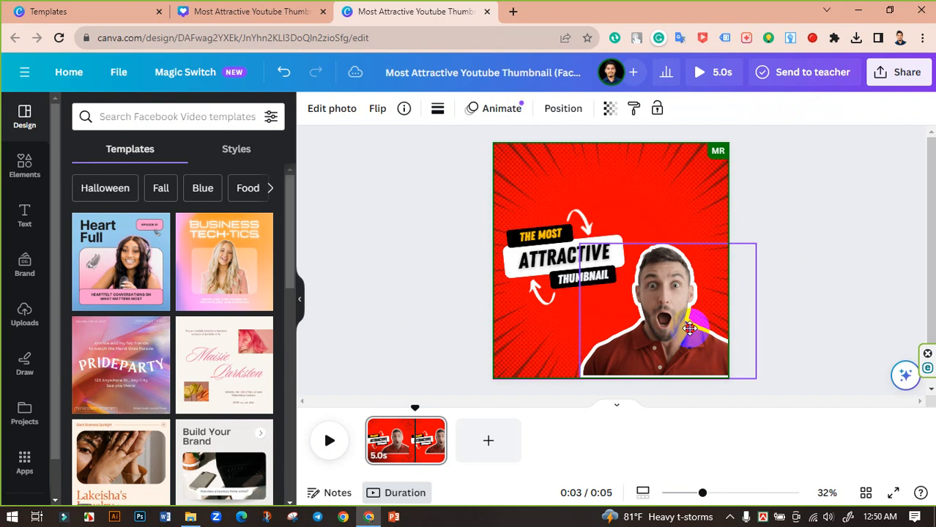
{"action": "left_click_drag", "start_coordinate": [528, 197], "coordinate": [592, 306]}
{"action": "left_click", "coordinate": [560, 254]}
{"action": "left_click_drag", "start_coordinate": [560, 254], "coordinate": [567, 204]}
{"action": "left_click_drag", "start_coordinate": [633, 262], "coordinate": [658, 277]}
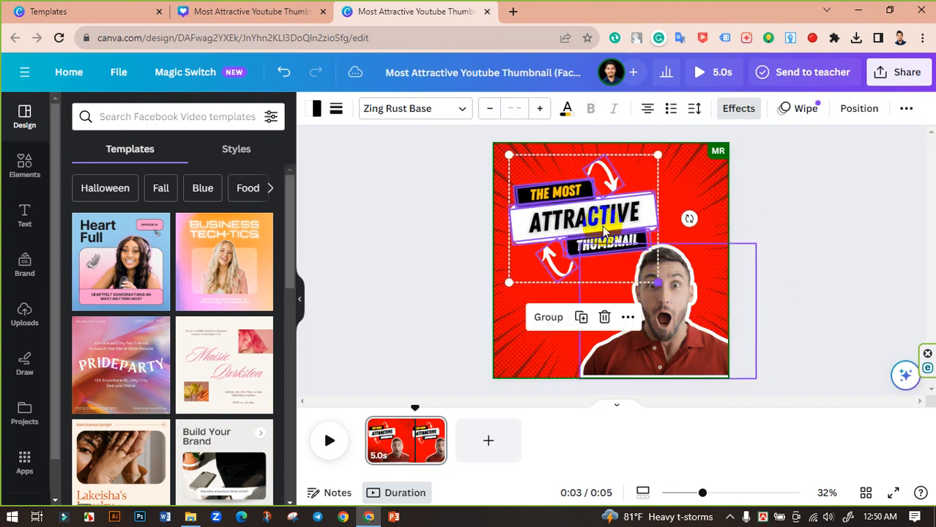
{"action": "left_click", "coordinate": [794, 249]}
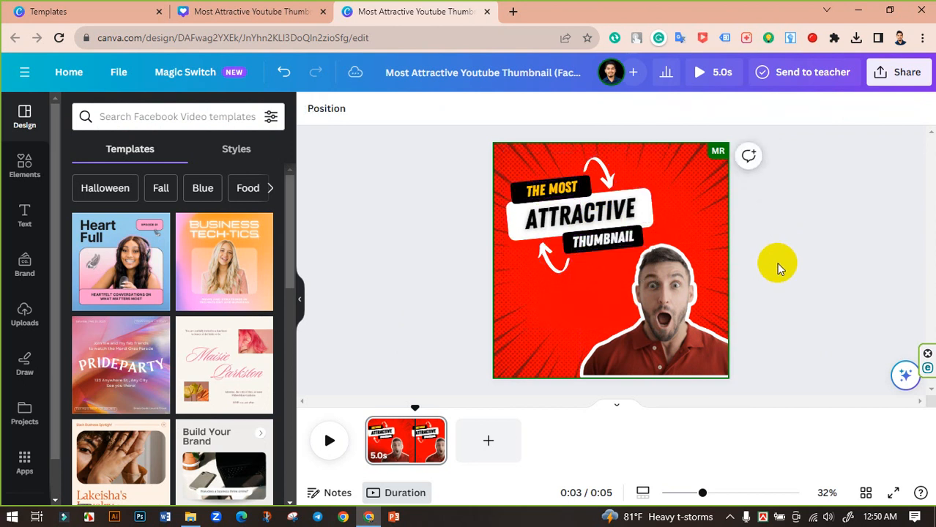
- Play the rearranged video and download it as an MP4 Video at 1,080 × 1,080 px
{"action": "left_click", "coordinate": [331, 441]}
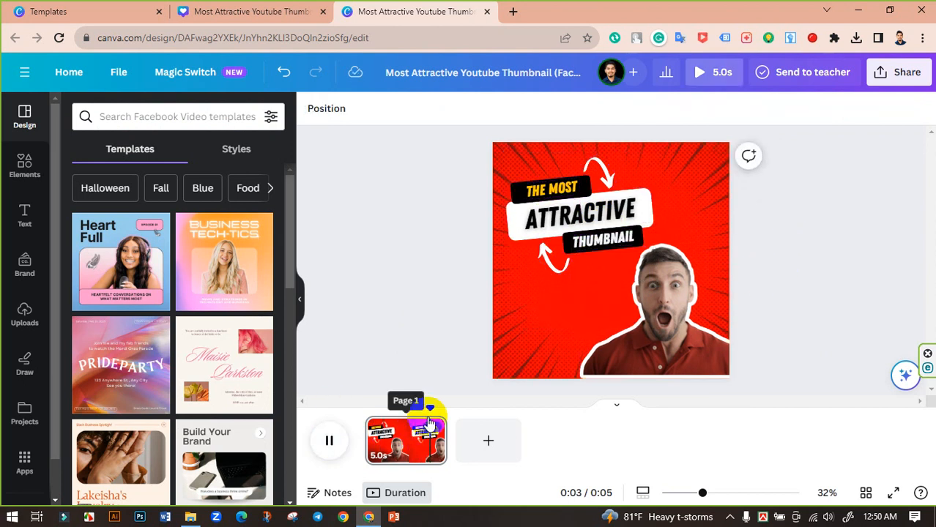
{"action": "left_click", "coordinate": [330, 440]}
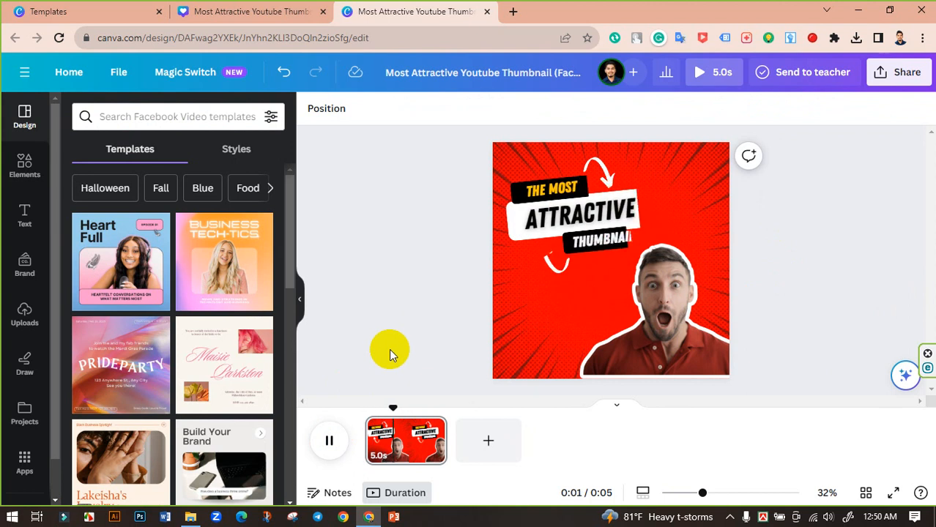
{"action": "left_click", "coordinate": [900, 72]}
{"action": "scroll", "coordinate": [761, 341], "scroll_direction": "down", "scroll_amount": 1}
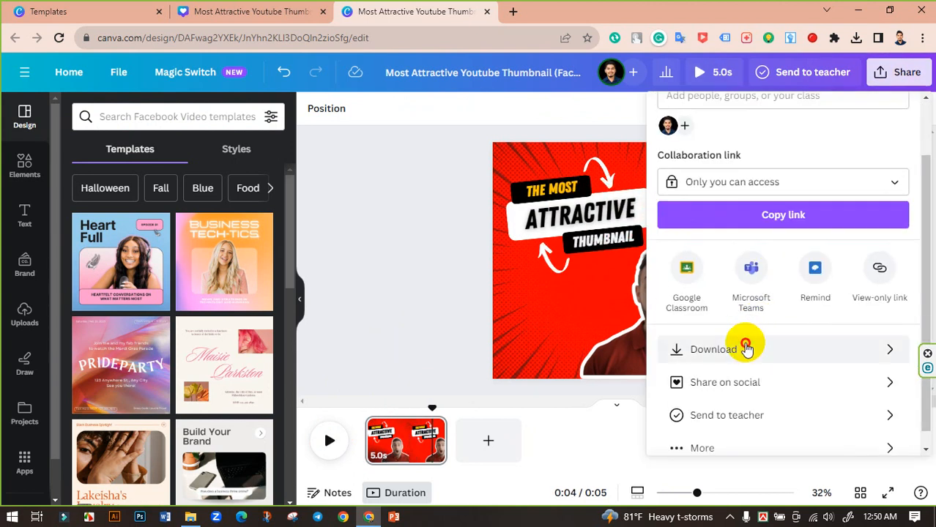
{"action": "left_click", "coordinate": [745, 347]}
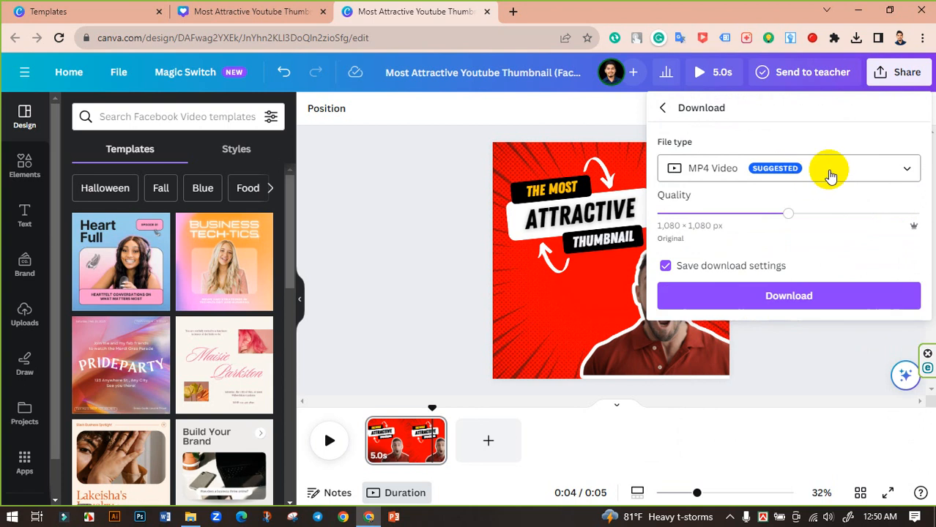
{"action": "left_click", "coordinate": [786, 294]}
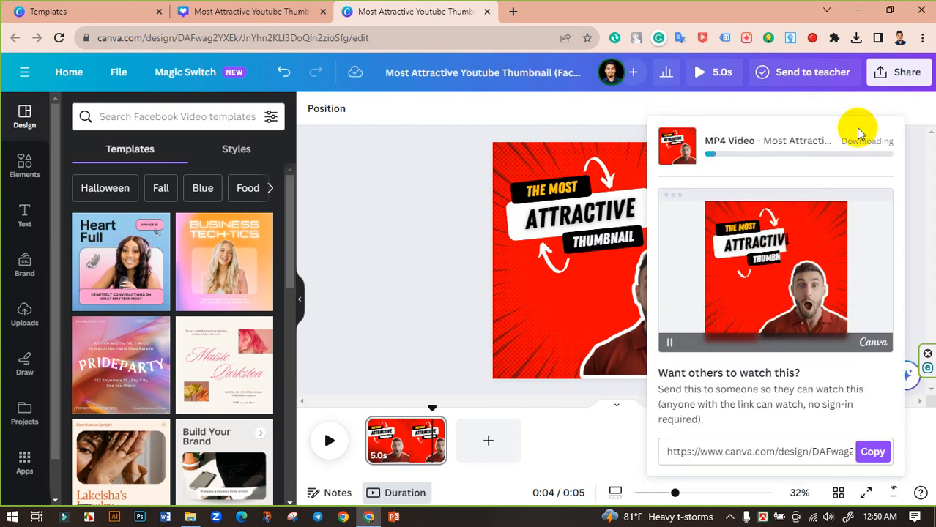
- Download the design as a GIF at size 1 (1,080 × 1,080 px), and open the downloaded file to watch it
{"action": "left_click", "coordinate": [899, 71]}
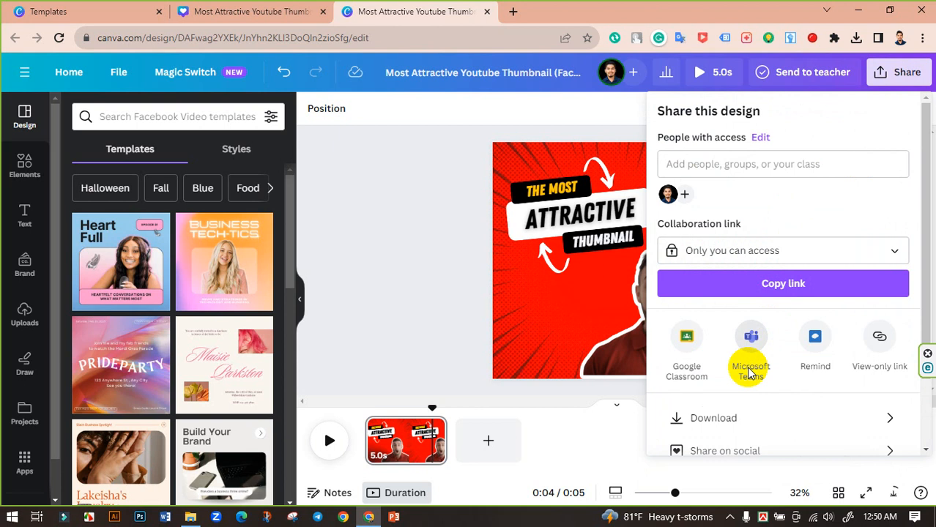
{"action": "left_click", "coordinate": [725, 419]}
{"action": "left_click", "coordinate": [811, 172]}
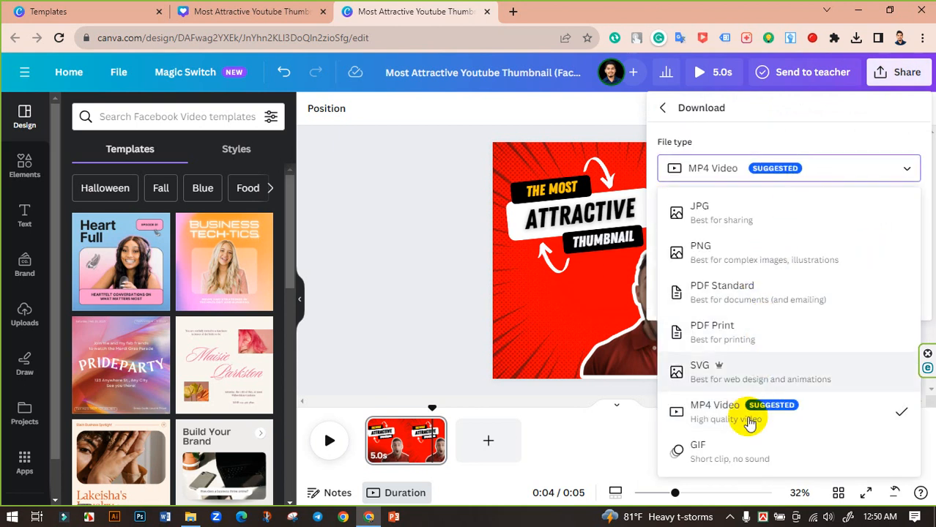
{"action": "left_click", "coordinate": [725, 455]}
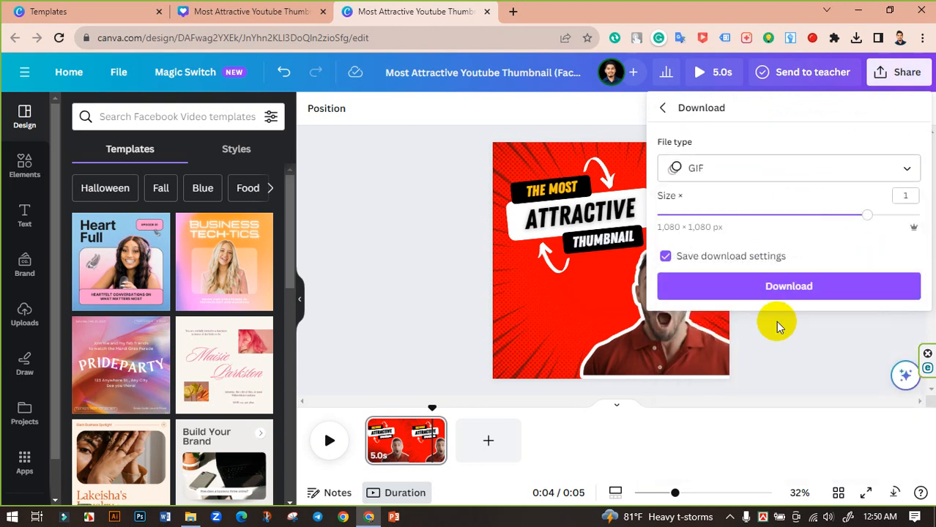
{"action": "left_click", "coordinate": [797, 287]}
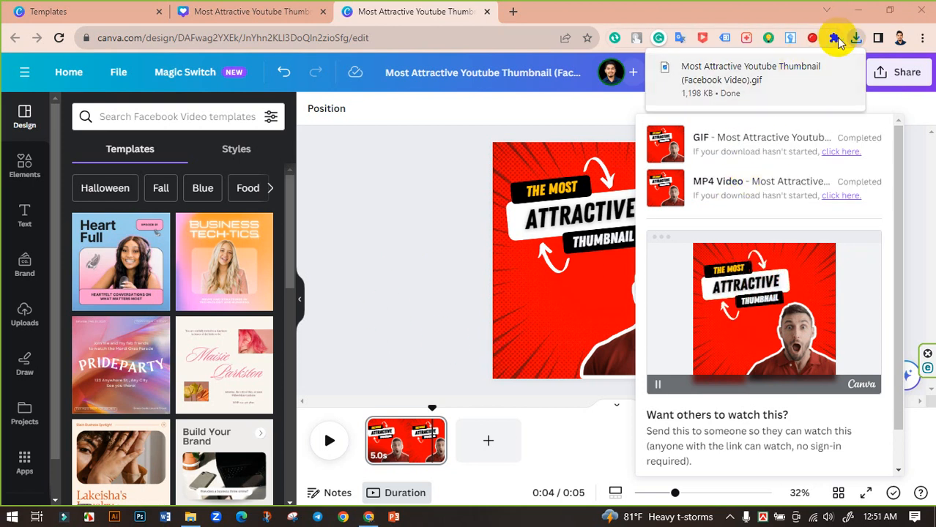
{"action": "left_click", "coordinate": [800, 77]}
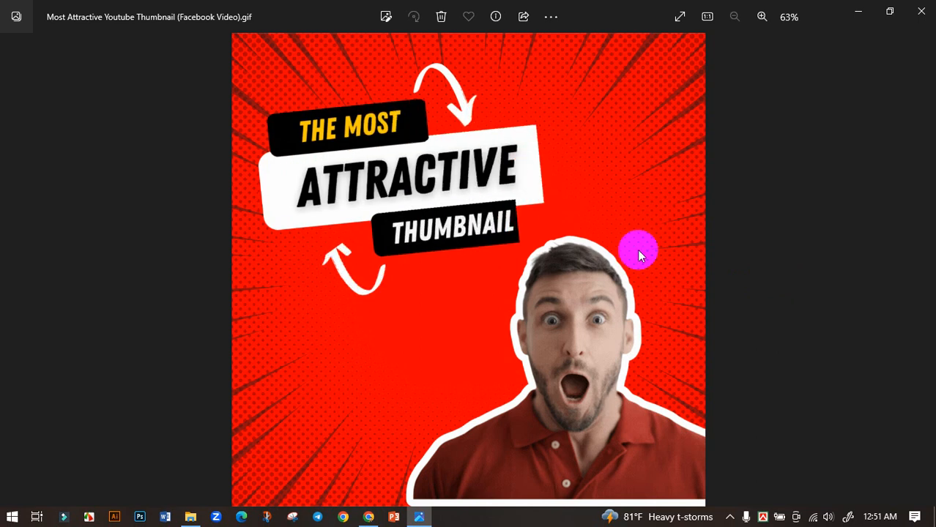
{"action": "left_click", "coordinate": [920, 12]}
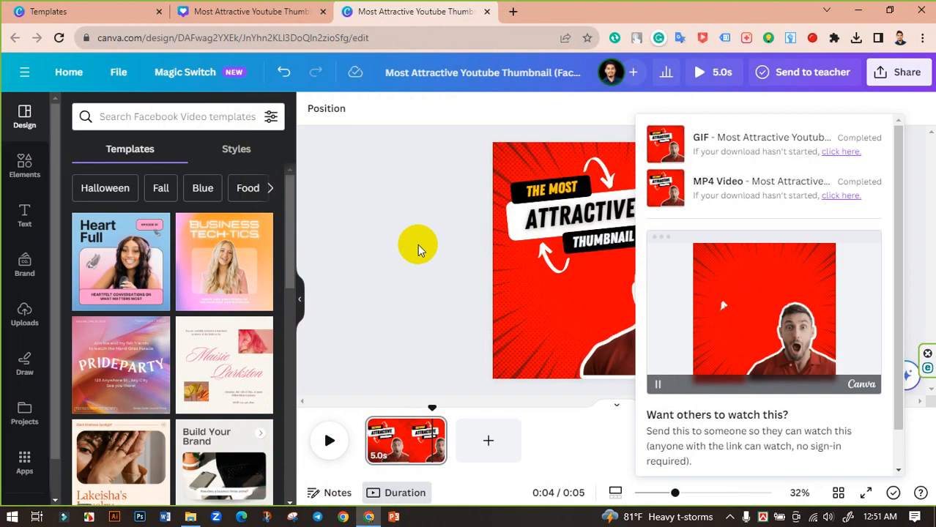
- Switch to File Explorer and watch the downloaded MP4 from the Video folder in Downloads
{"action": "left_click", "coordinate": [191, 517]}
{"action": "double_click", "coordinate": [258, 117]}
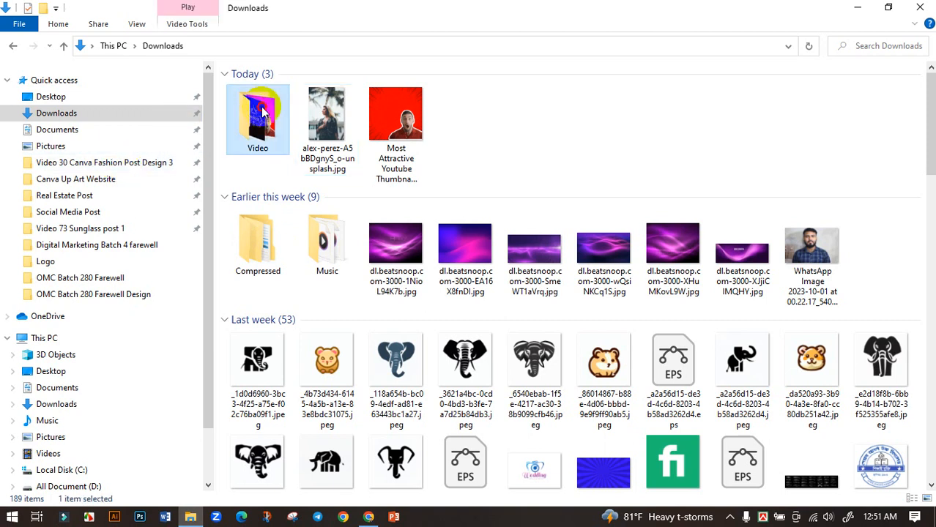
{"action": "double_click", "coordinate": [420, 109]}
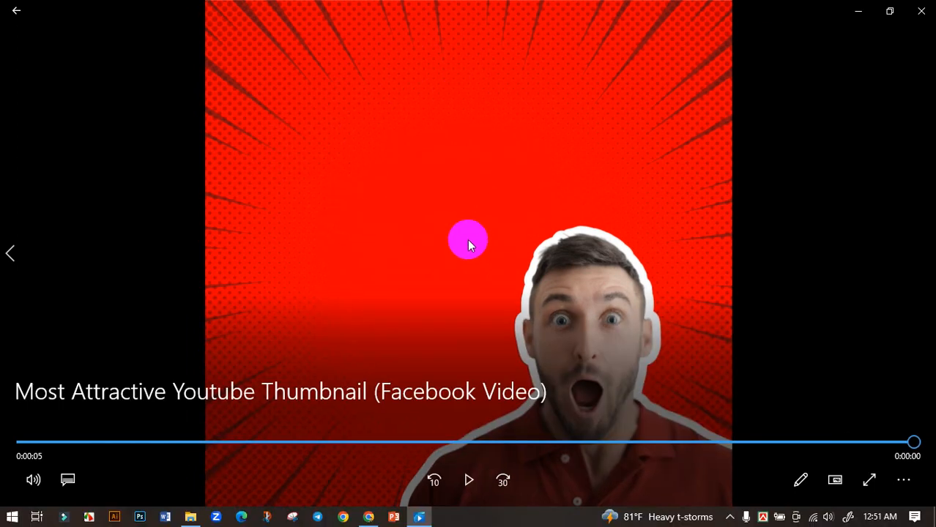
{"action": "left_click", "coordinate": [921, 10]}
- Return to the Downloads folder, watch the animated GIF of the thumbnail, and close the viewer
{"action": "left_click", "coordinate": [163, 45]}
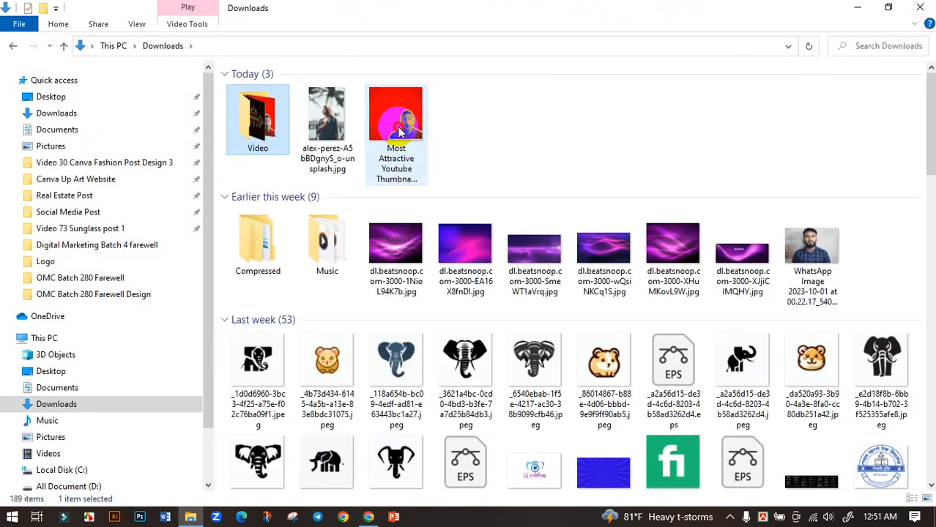
{"action": "double_click", "coordinate": [398, 127]}
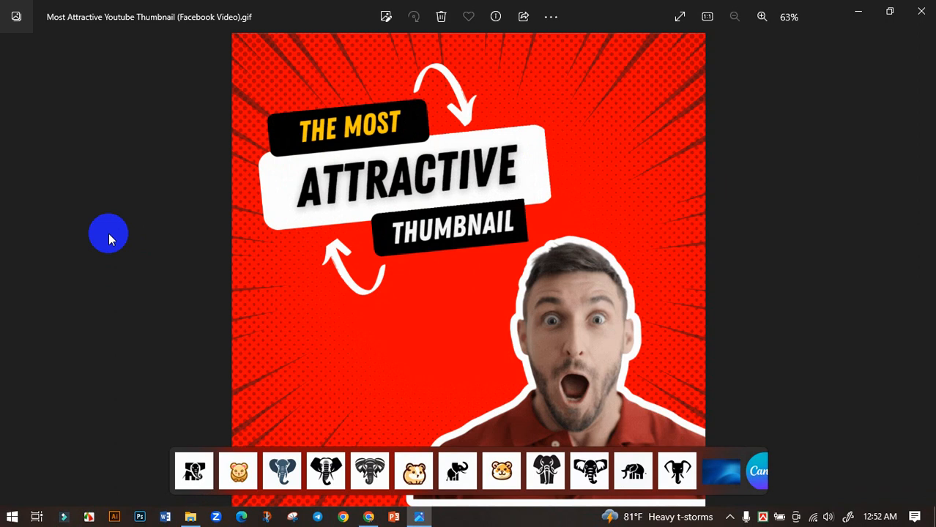
{"action": "left_click", "coordinate": [921, 11]}
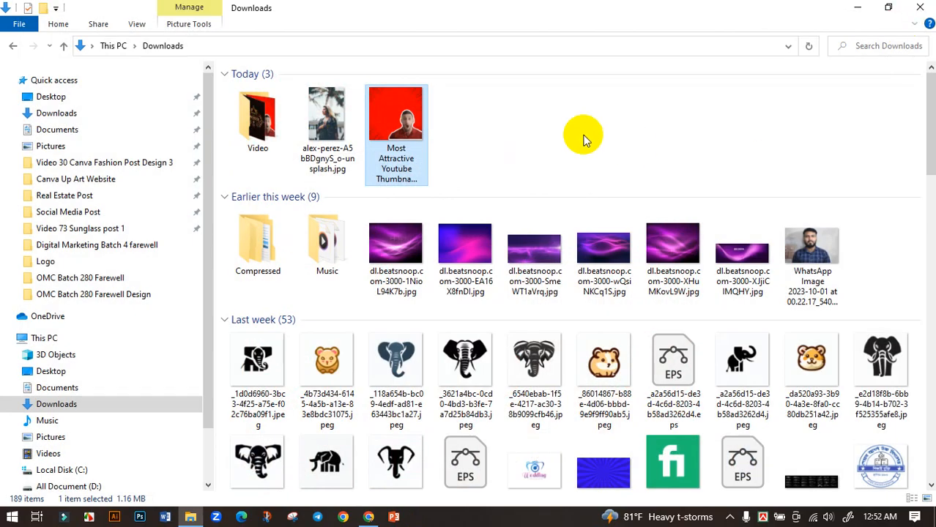